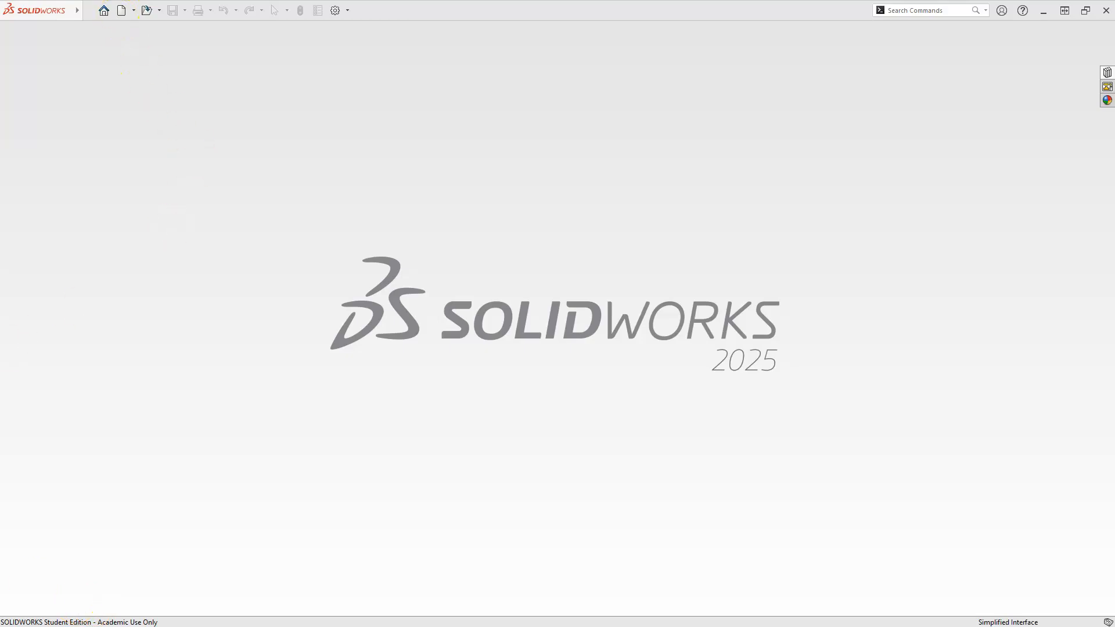
# Step: Create a new part and start an Extruded Boss/Base sketch on the Right Plane
pyautogui.click(125, 11)
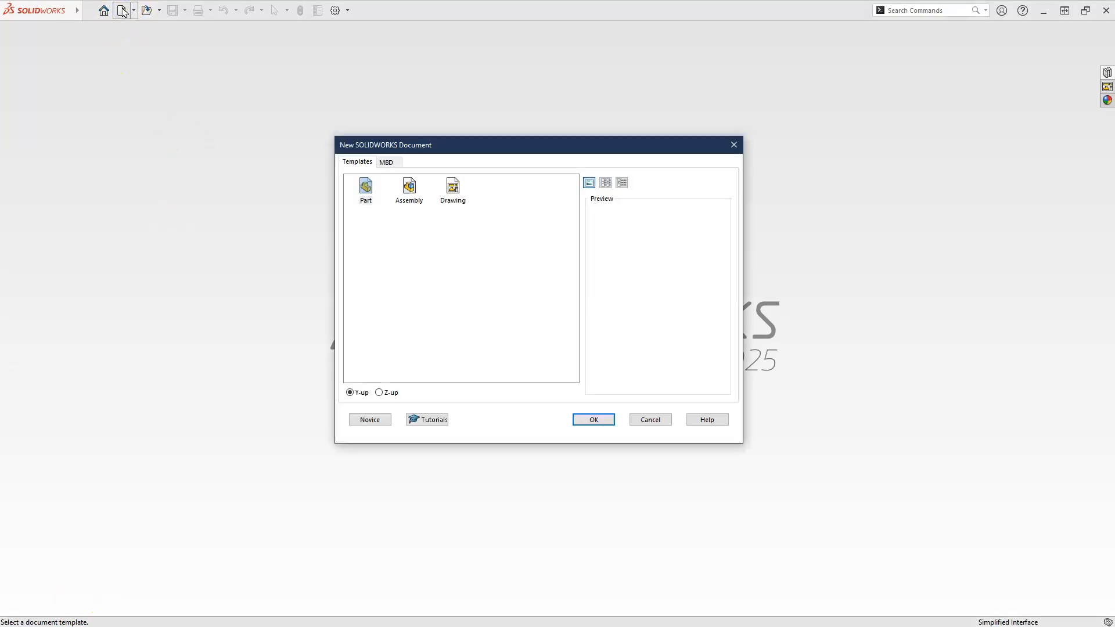
pyautogui.click(365, 188)
pyautogui.click(600, 422)
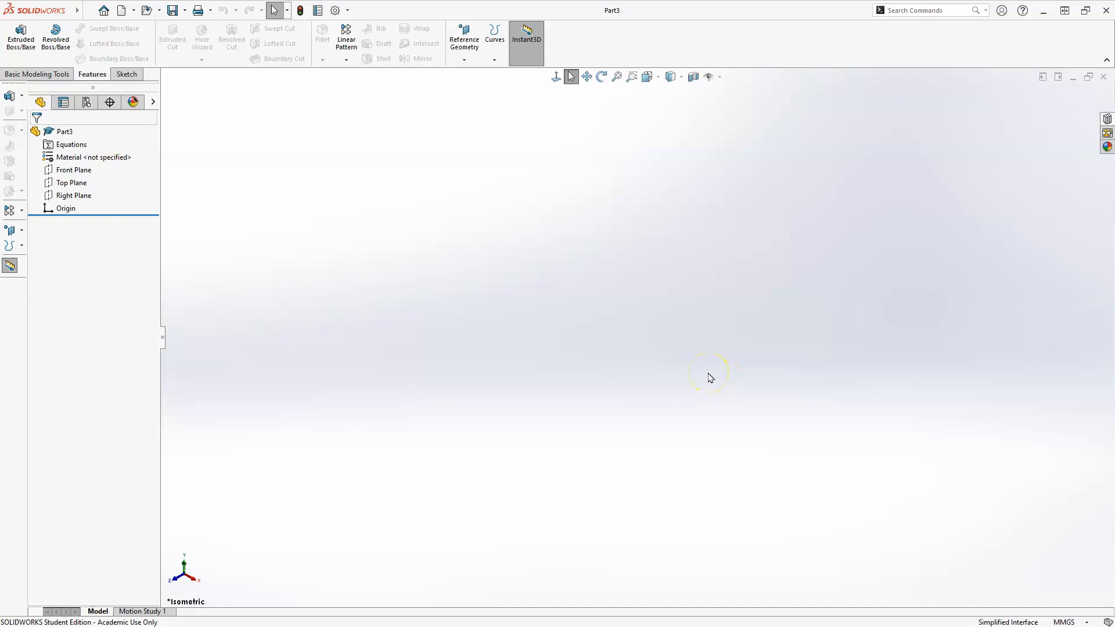
pyautogui.click(19, 32)
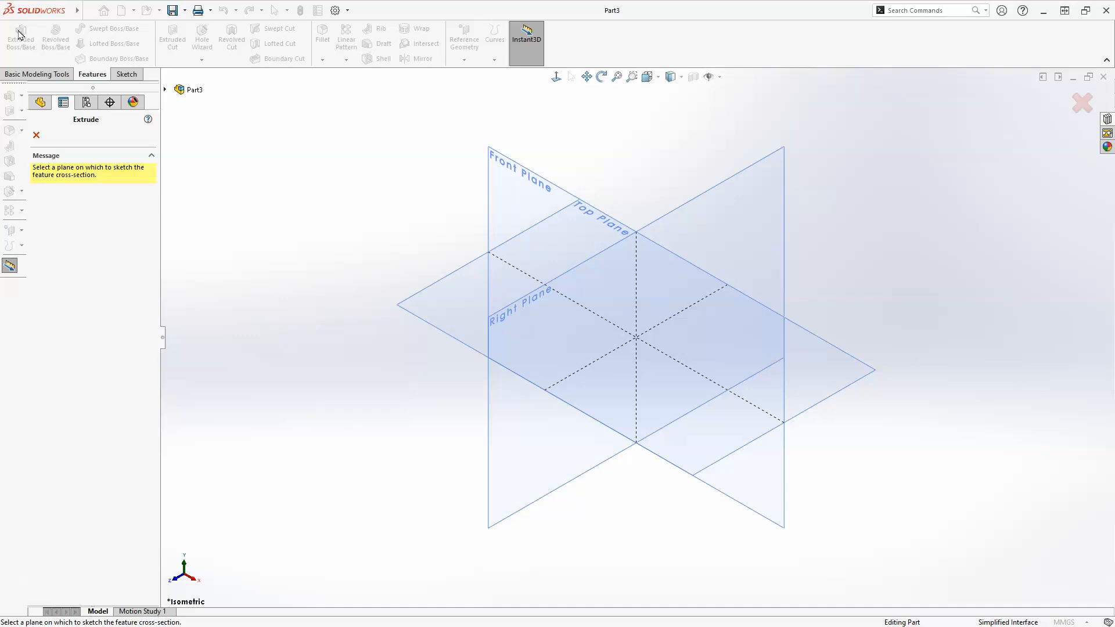
pyautogui.click(725, 192)
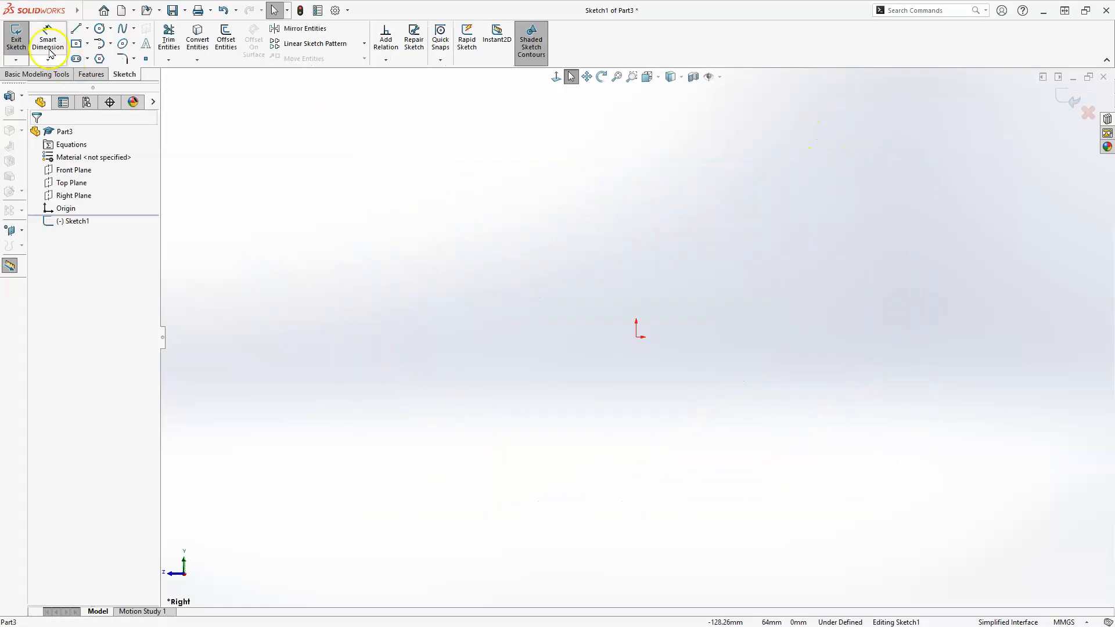
# Step: Sketch an open U-shaped profile of three lines above the origin, about 83 mm wide with vertical sides about 43 mm tall
pyautogui.click(77, 29)
pyautogui.click(490, 149)
pyautogui.click(483, 292)
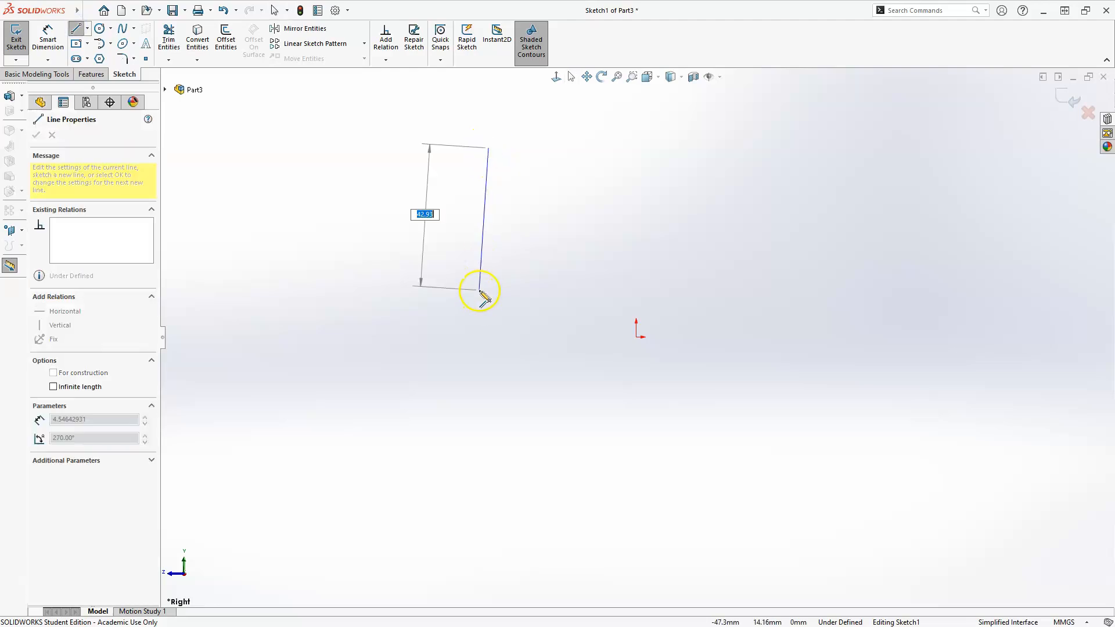
pyautogui.click(766, 292)
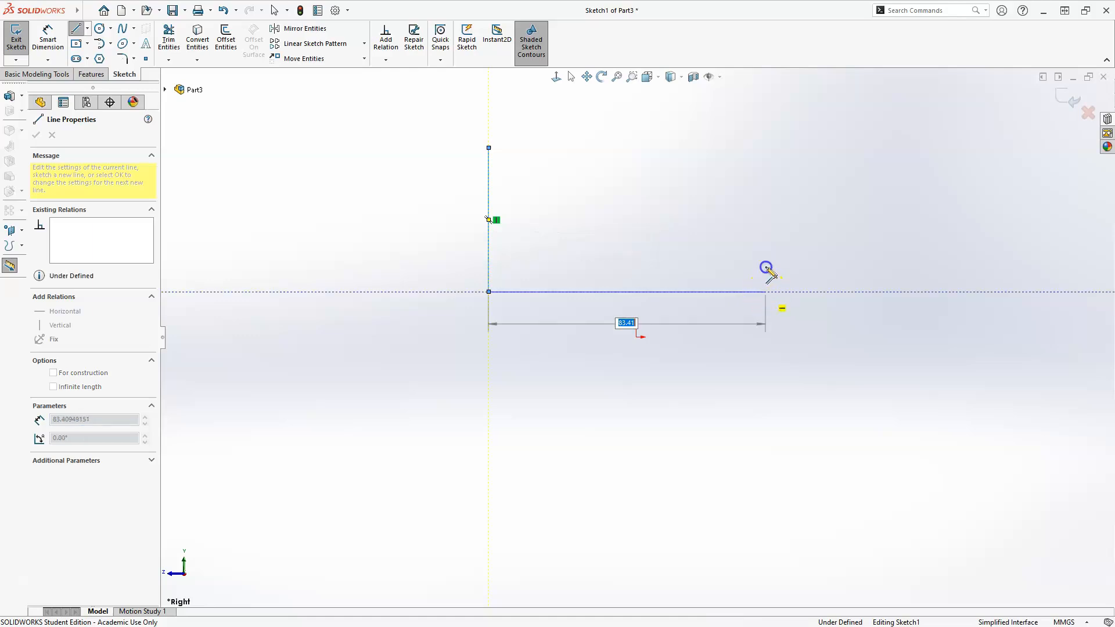
pyautogui.click(765, 148)
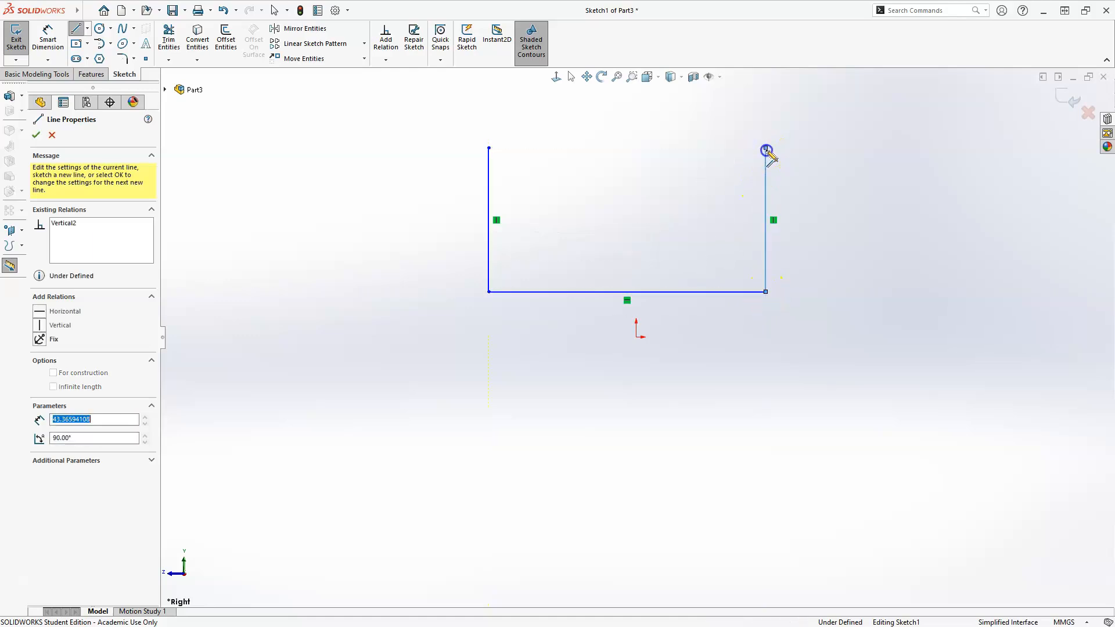
pyautogui.press('Escape')
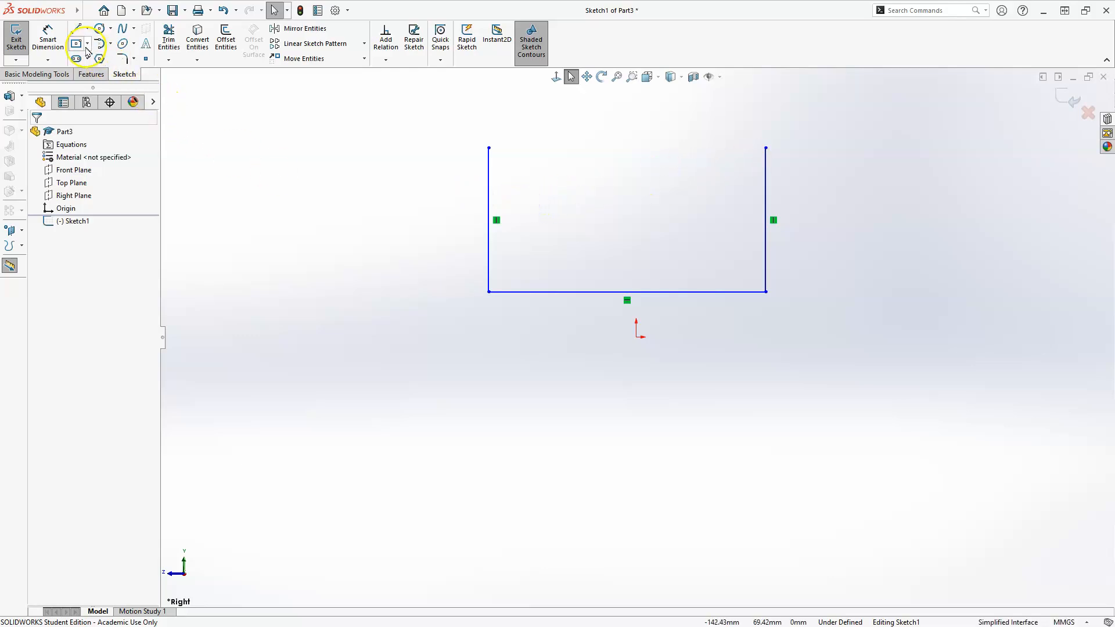
# Step: Dimension the horizontal base line of the U profile to 90 mm
pyautogui.click(48, 36)
pyautogui.click(598, 293)
pyautogui.click(609, 419)
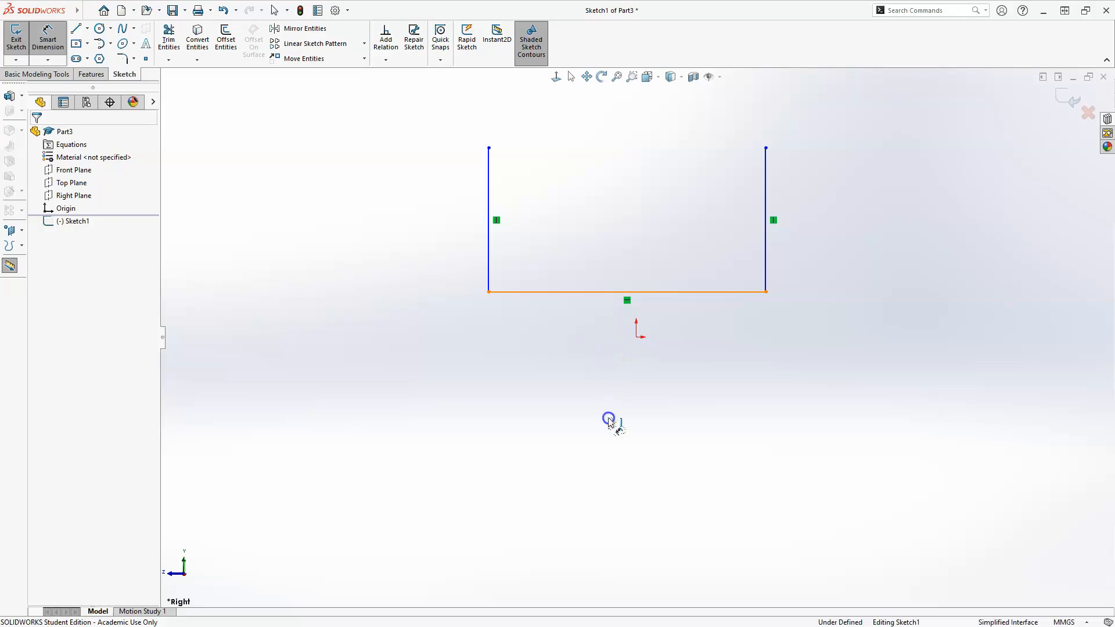
pyautogui.click(609, 366)
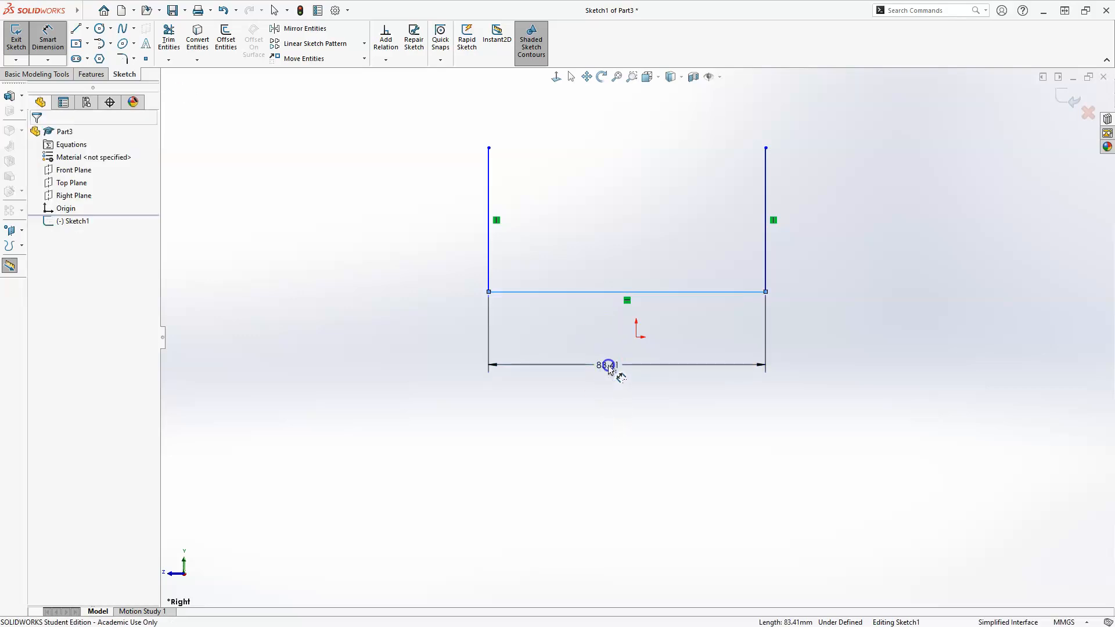
pyautogui.write('90')
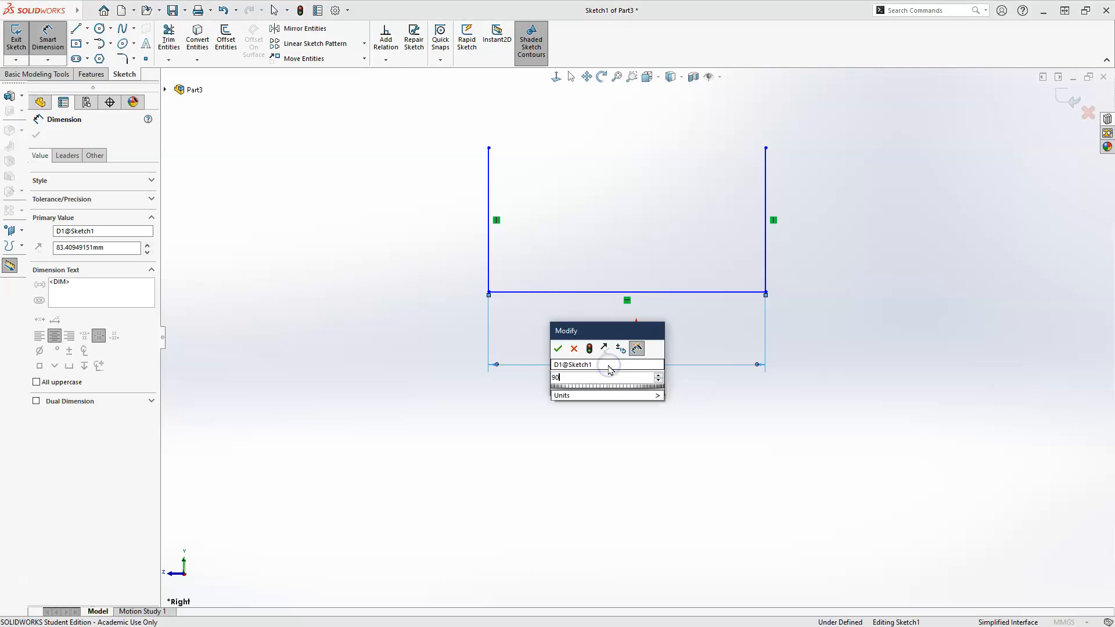
pyautogui.press('Return')
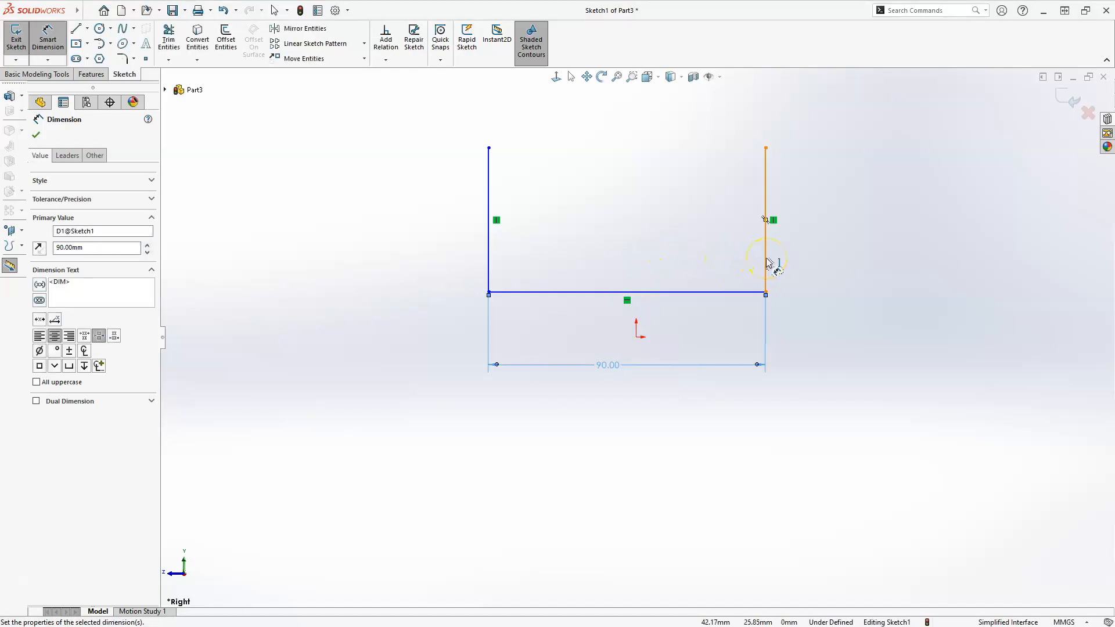
# Step: Dimension the right vertical line of the U profile to 60 mm
pyautogui.click(765, 260)
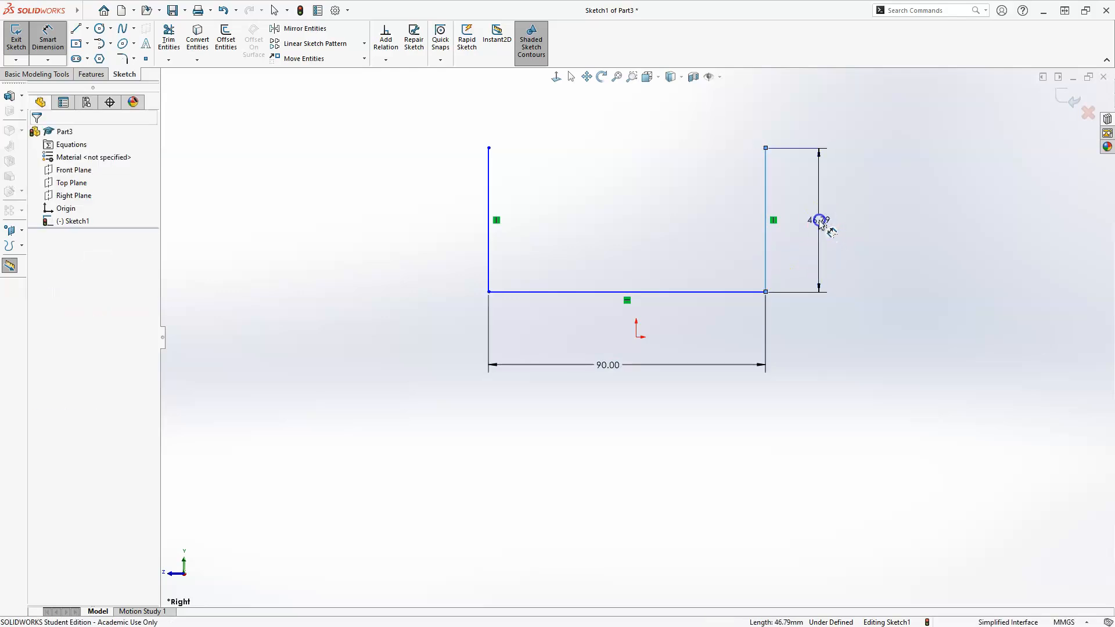
pyautogui.click(819, 221)
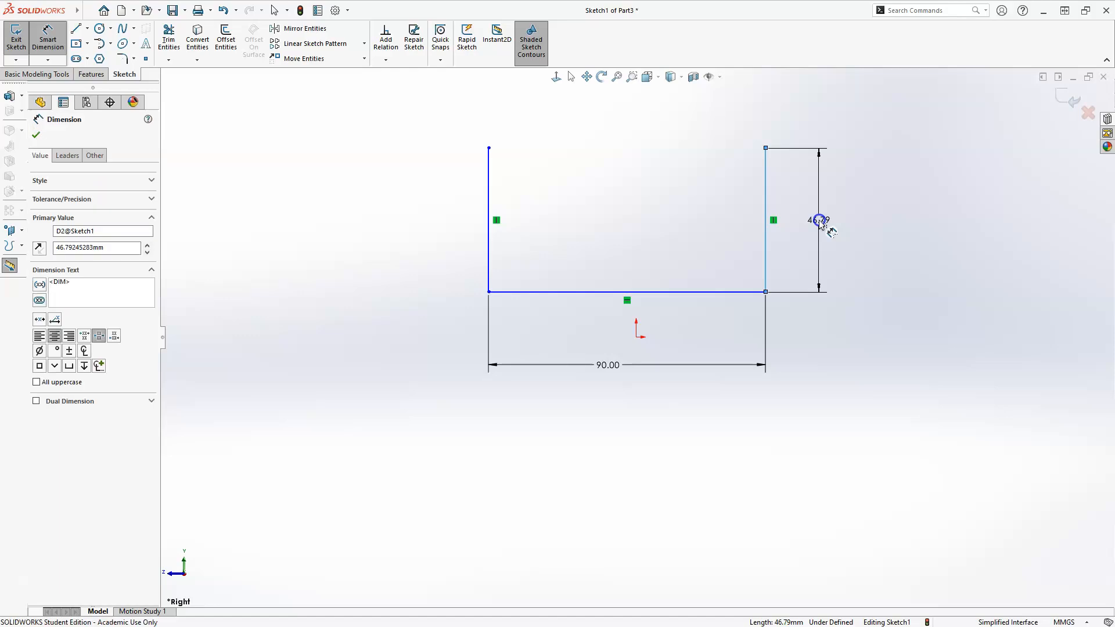
pyautogui.write('60')
pyautogui.click(820, 246)
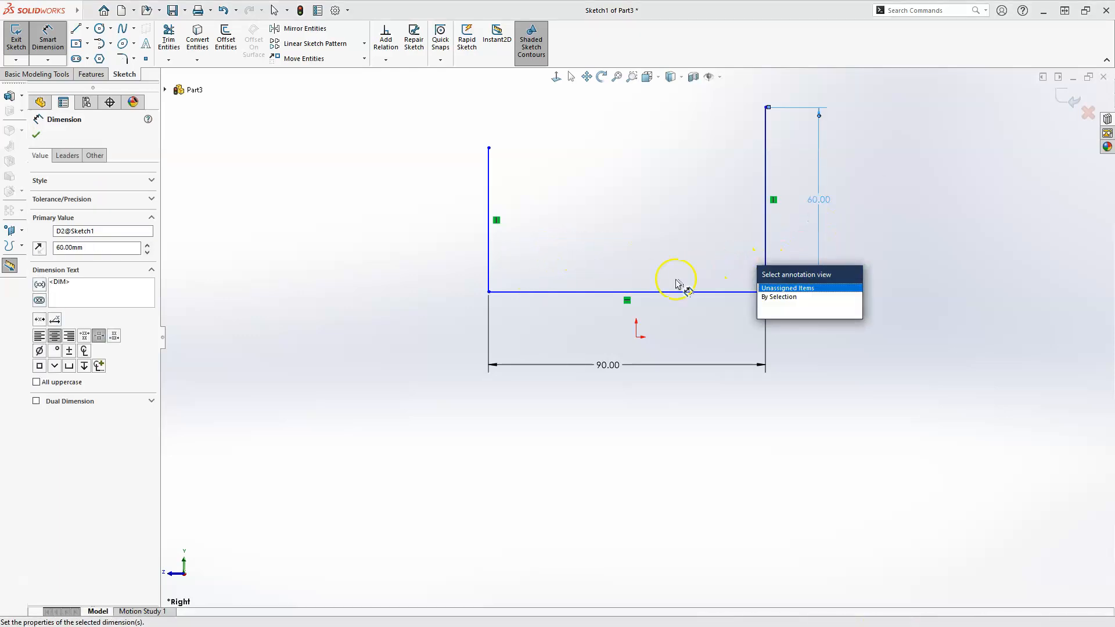
pyautogui.press('Escape')
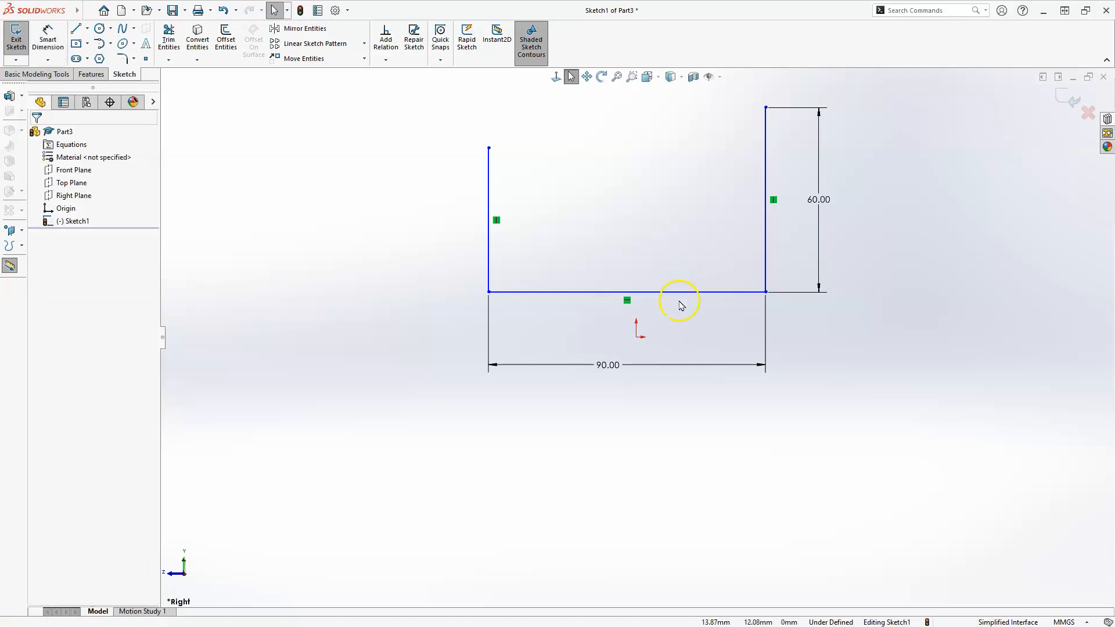
# Step: Add an Equal relation between the two vertical lines of the U profile
pyautogui.scroll(3, 663, 232)
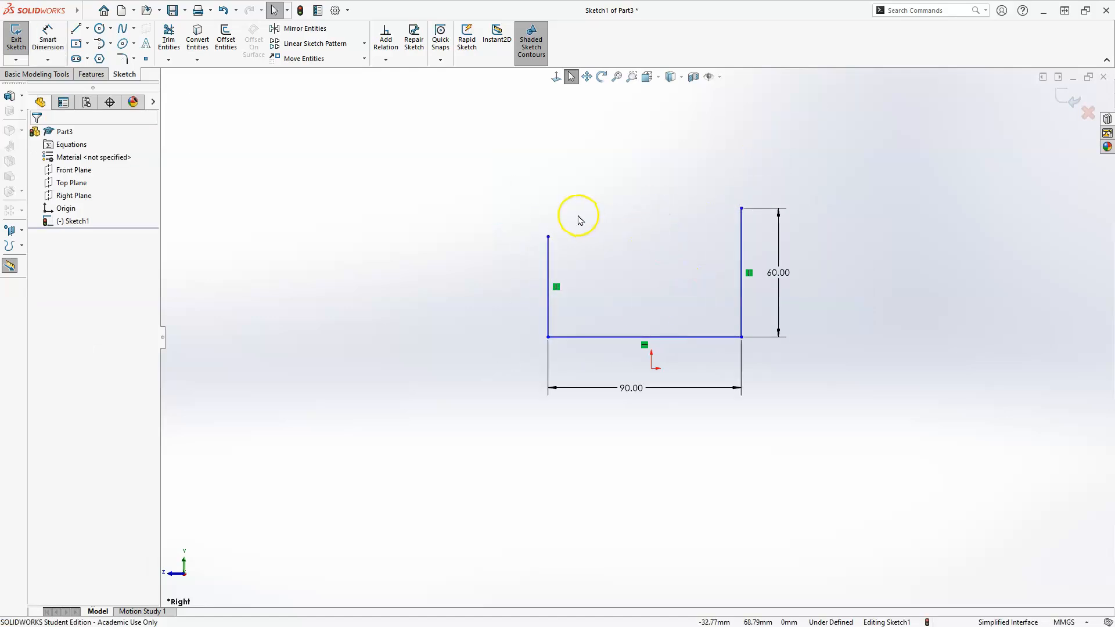
pyautogui.scroll(-1, 578, 216)
pyautogui.click(779, 342)
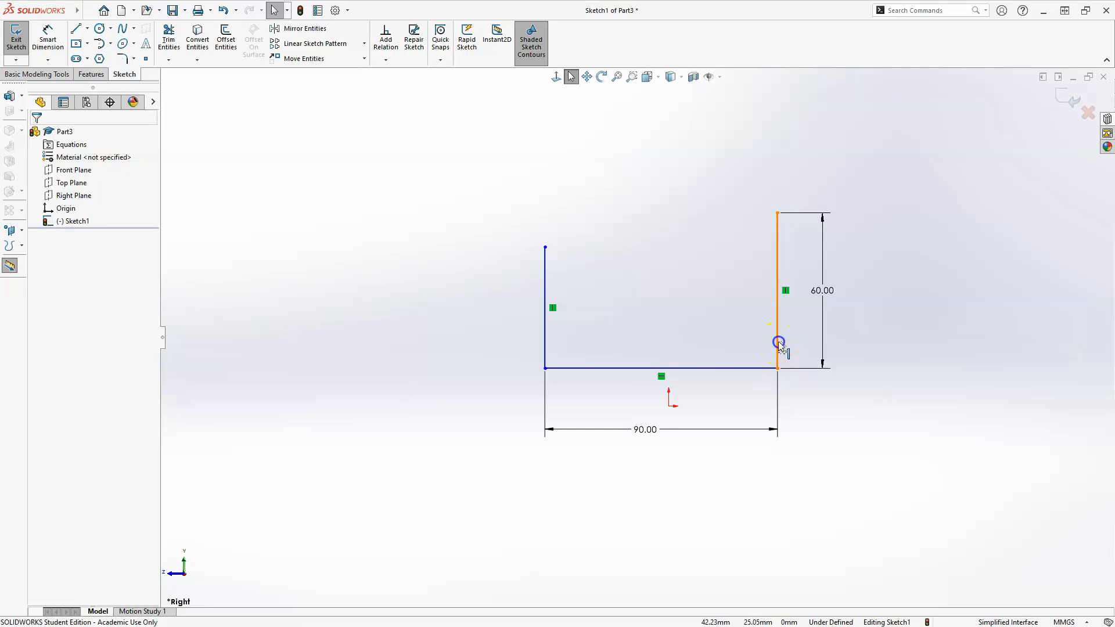
pyautogui.click(545, 338)
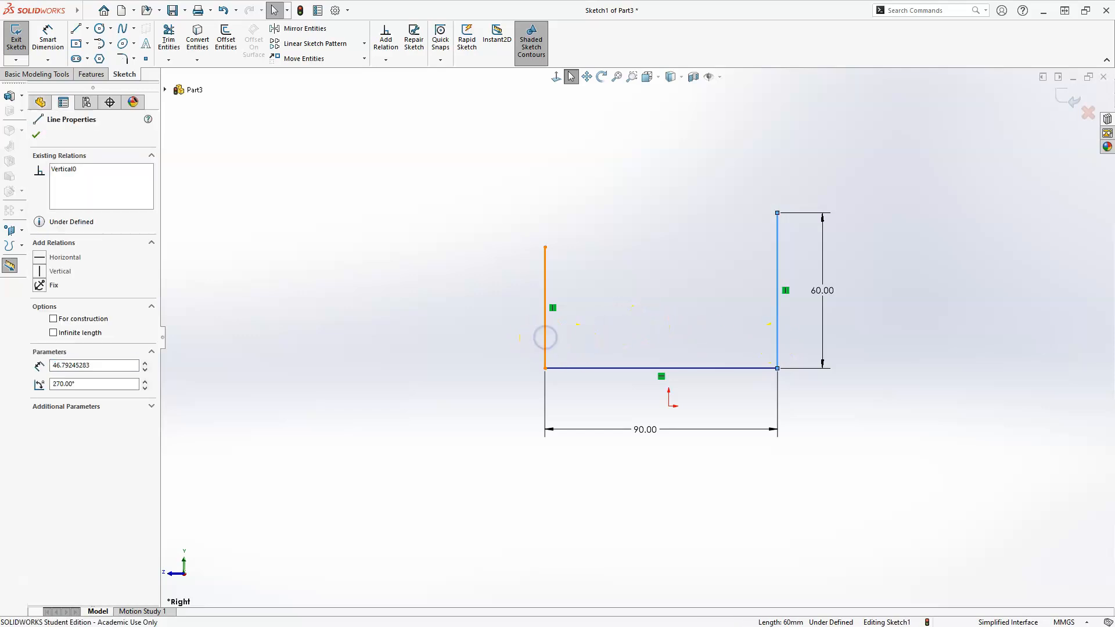
pyautogui.click(669, 285)
pyautogui.click(658, 328)
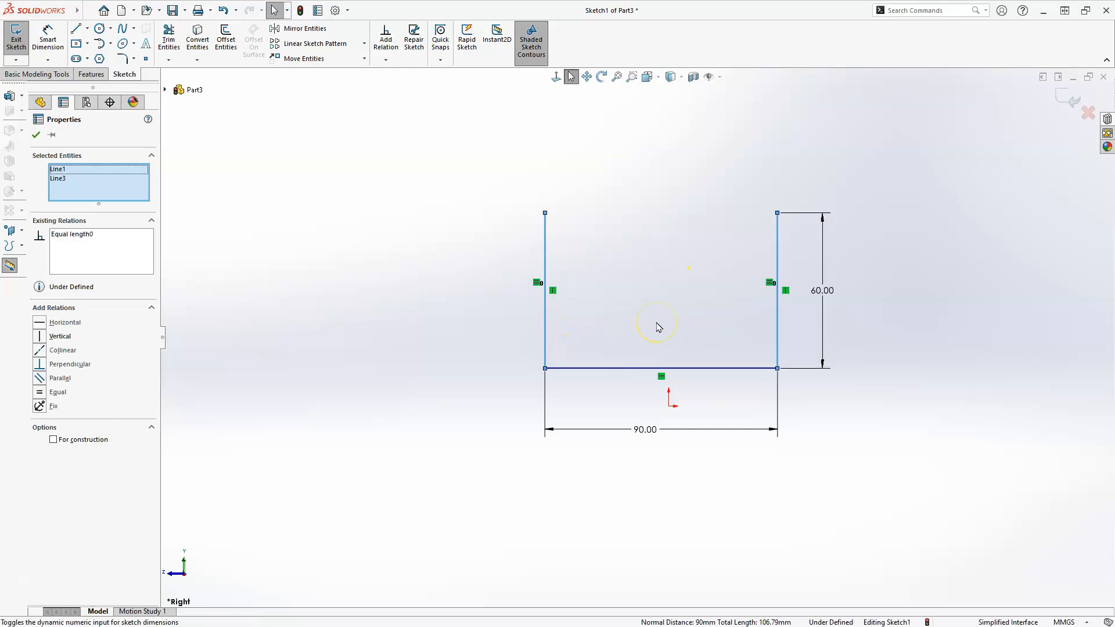
# Step: Add a Vertical relation between the midpoint of the base line and the origin
pyautogui.click(662, 370)
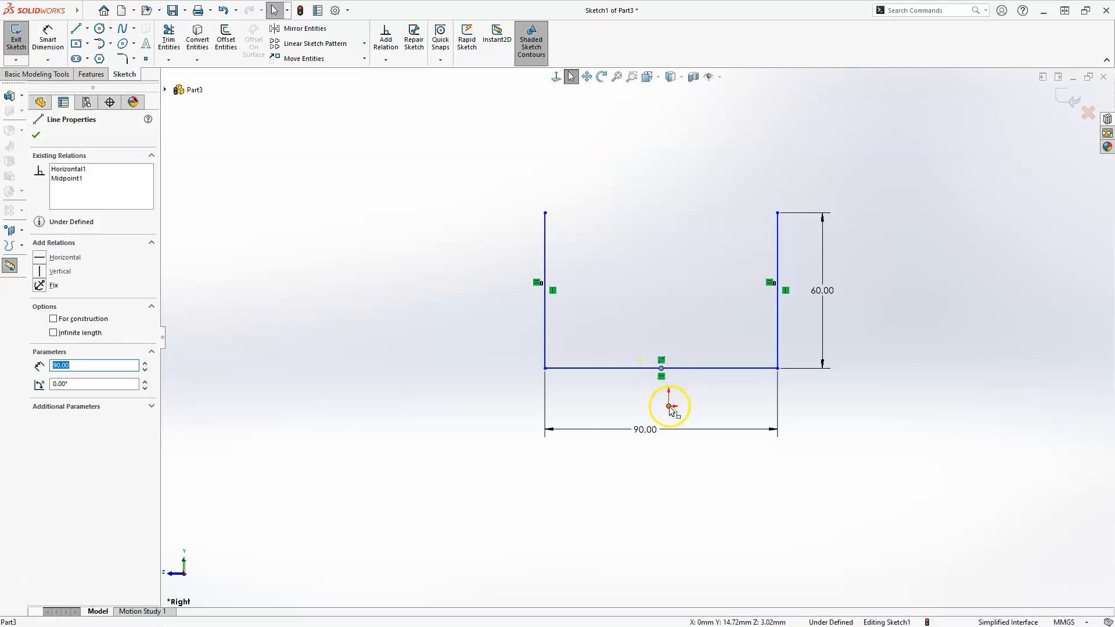
pyautogui.keyDown('ctrl'); pyautogui.click(669, 407); pyautogui.keyUp('ctrl')
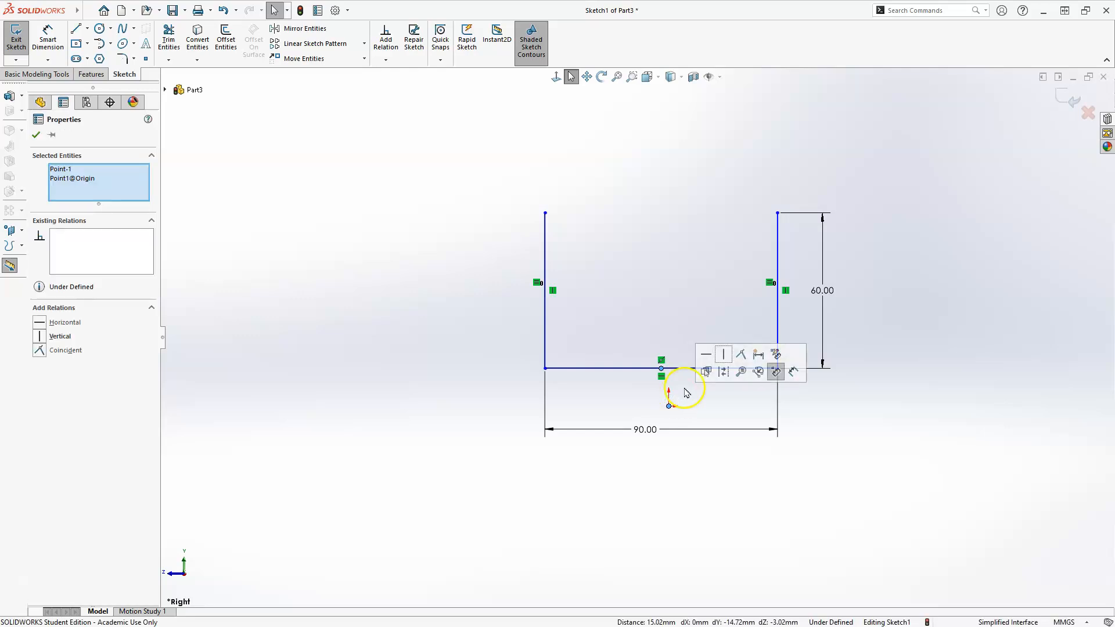
pyautogui.click(724, 355)
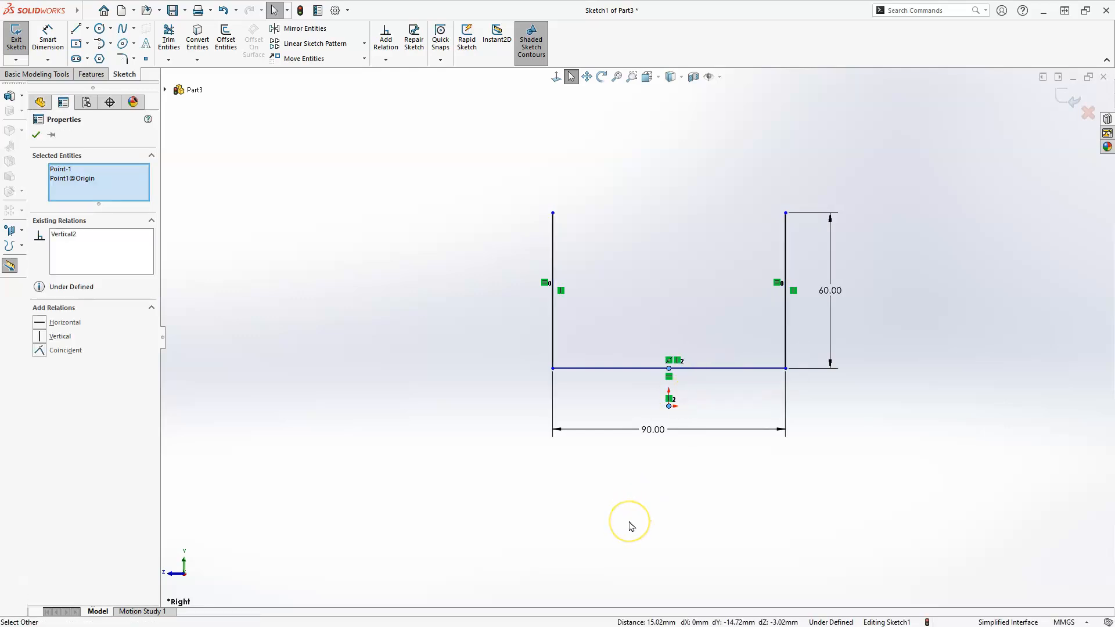
pyautogui.click(632, 369)
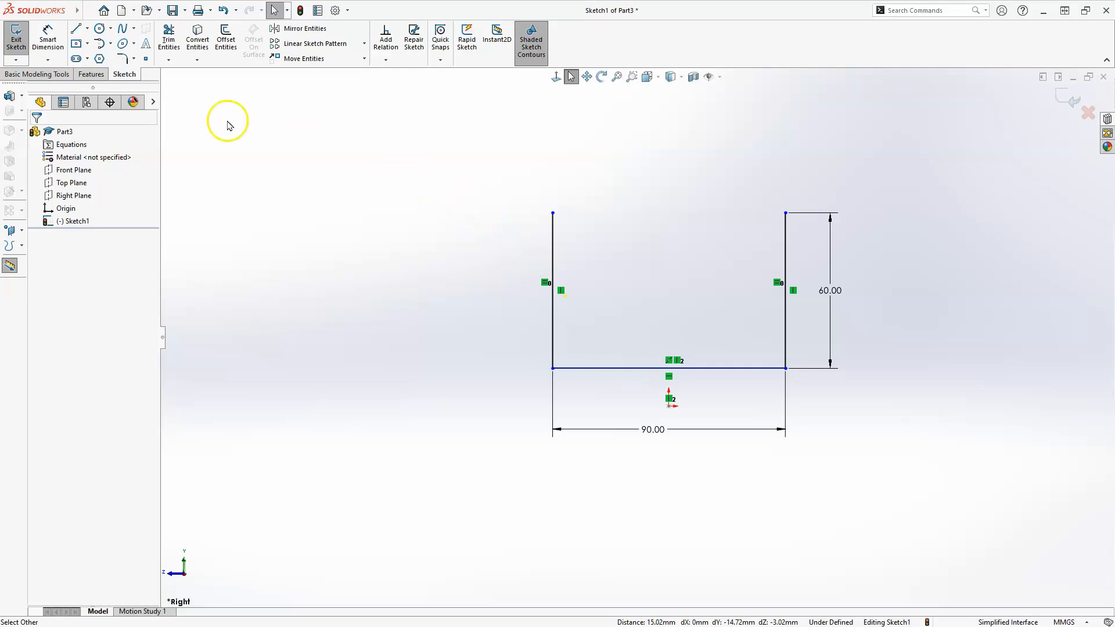
# Step: Dimension the vertical distance from the left line's upper endpoint to the origin as 45 mm
pyautogui.click(48, 36)
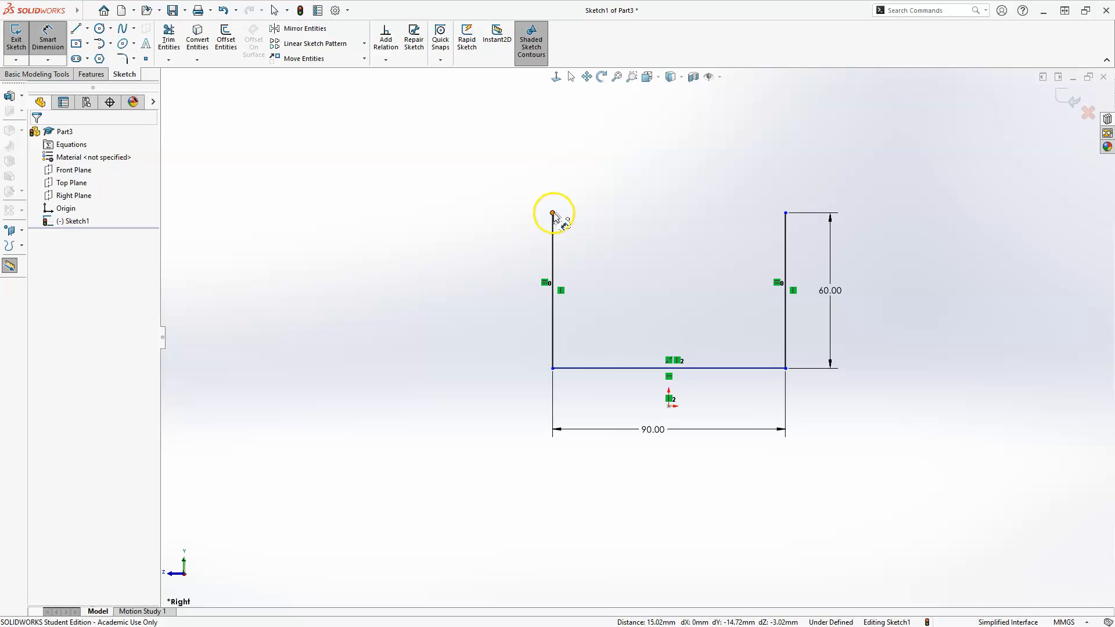
pyautogui.click(669, 406)
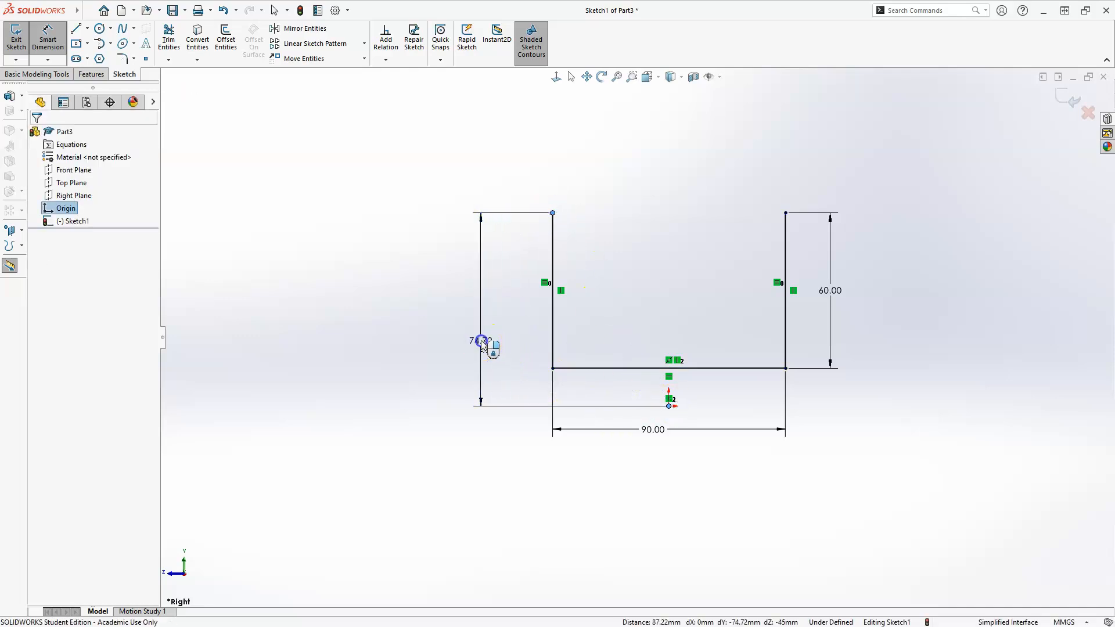
pyautogui.click(482, 341)
pyautogui.write('45')
pyautogui.press('Return')
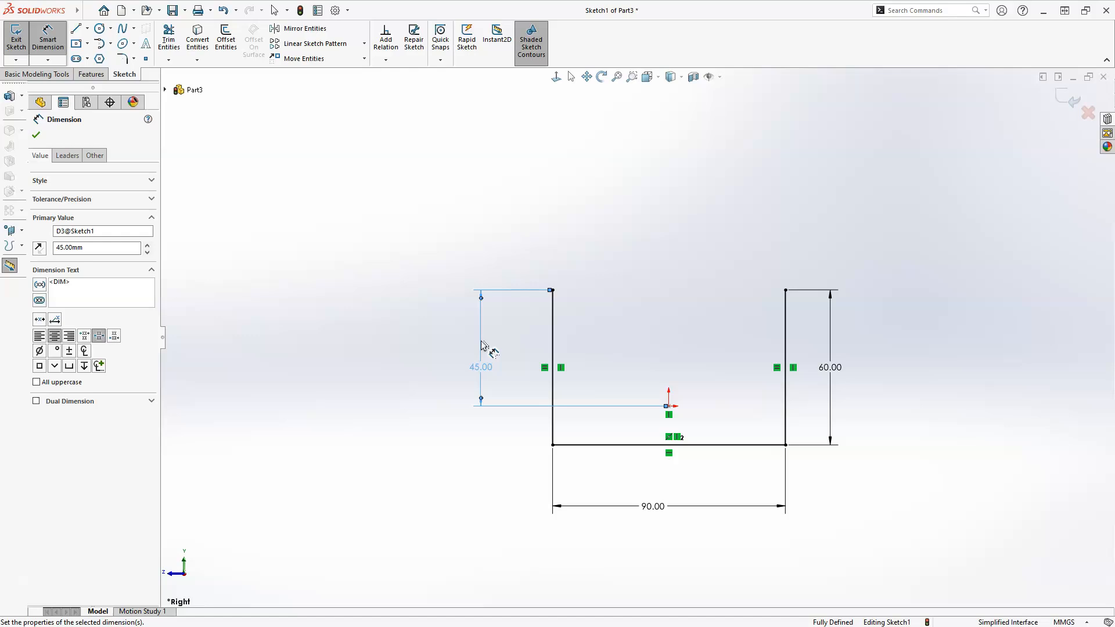
pyautogui.press('Escape')
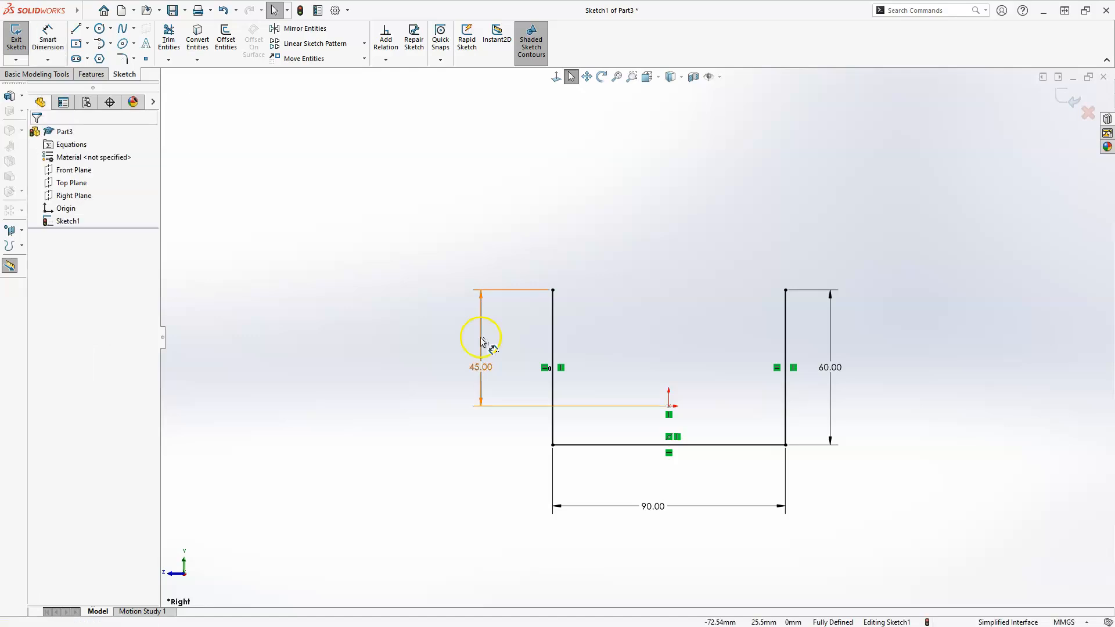
# Step: Finish the sketch and reverse the extrusion's thin-feature direction so the wall thickness lies inside the U profile
pyautogui.click(1062, 106)
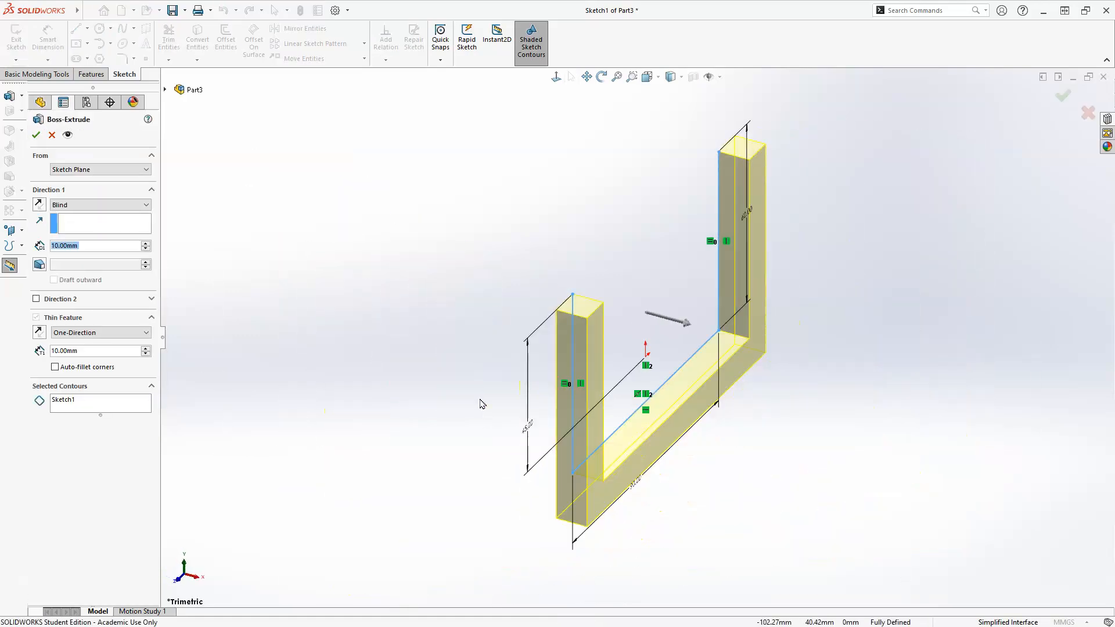
pyautogui.click(360, 289)
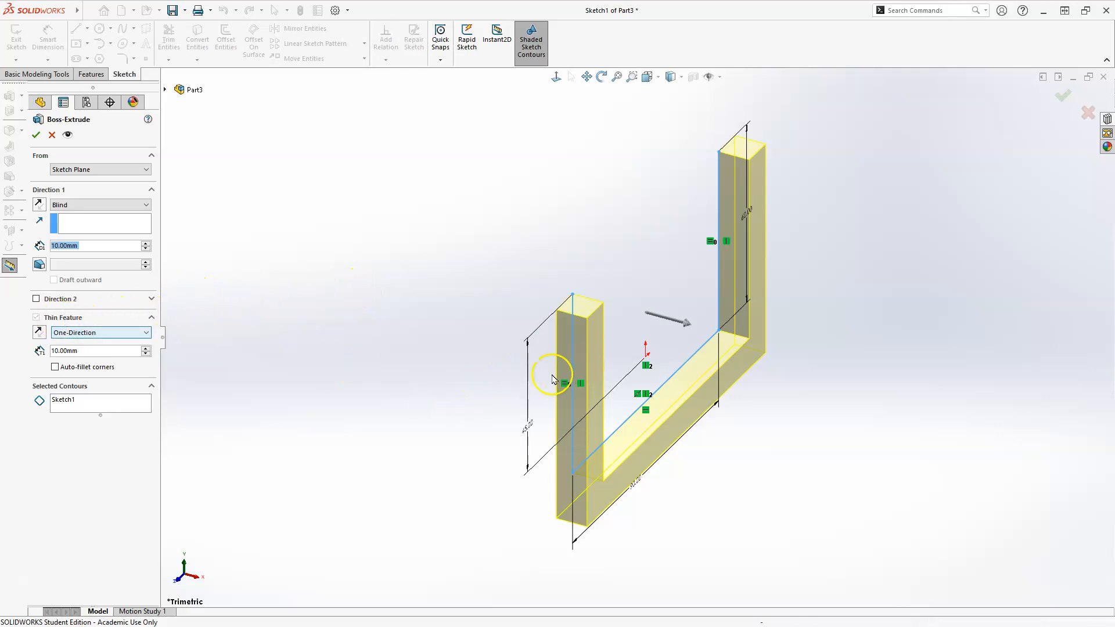
pyautogui.moveTo(567, 391); pyautogui.dragTo(491, 341, button='middle')
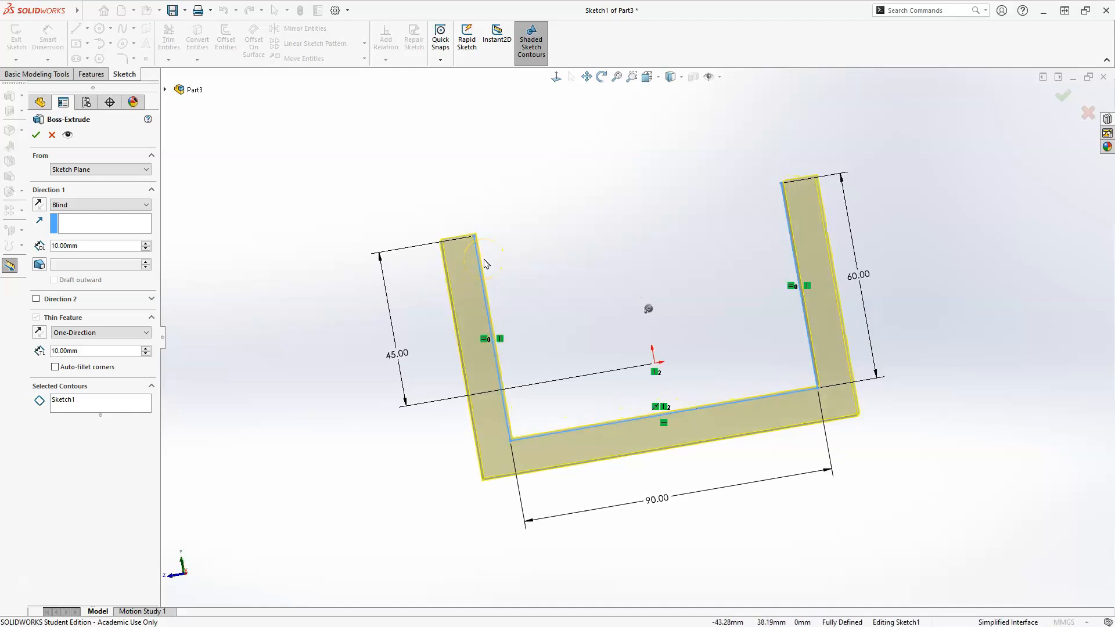
pyautogui.click(40, 333)
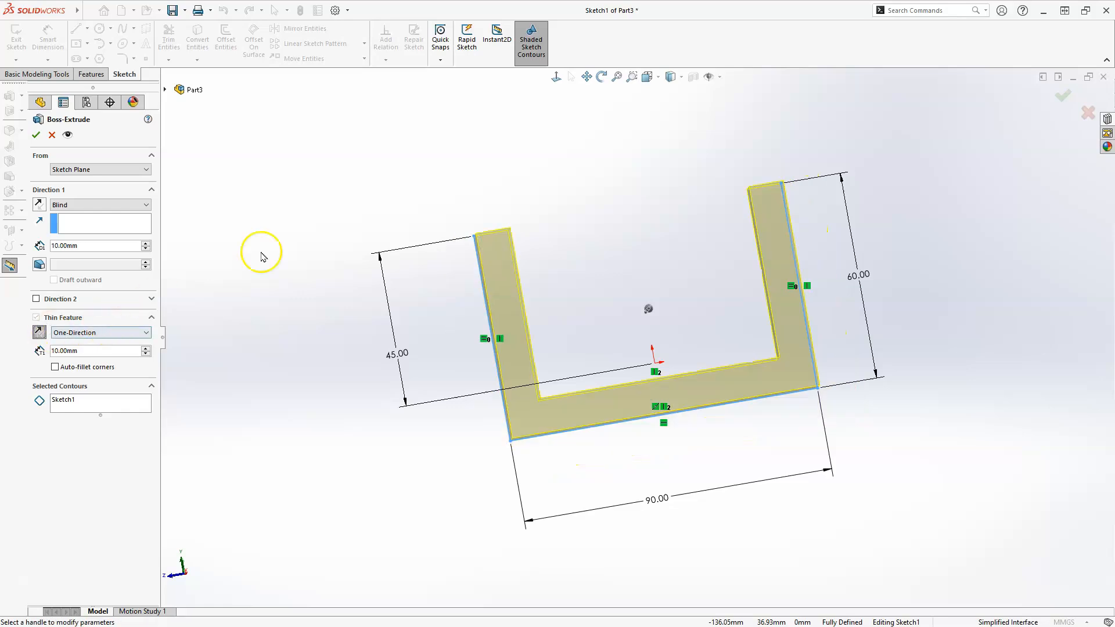
pyautogui.moveTo(650, 289)
pyautogui.mouseDown(button='middle')
pyautogui.moveTo(697, 267)
pyautogui.moveTo(755, 284)
pyautogui.moveTo(759, 306)
pyautogui.mouseUp(button='middle')
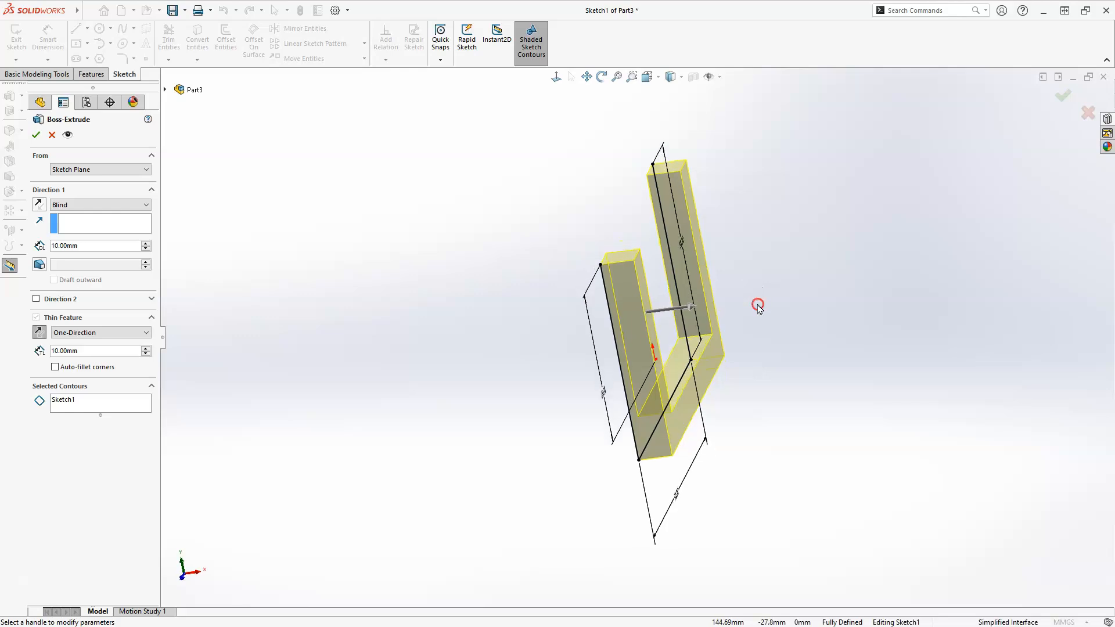
# Step: Set the U profile's thin extrusion to Mid Plane with a depth of 60 mm and accept the feature
pyautogui.click(105, 205)
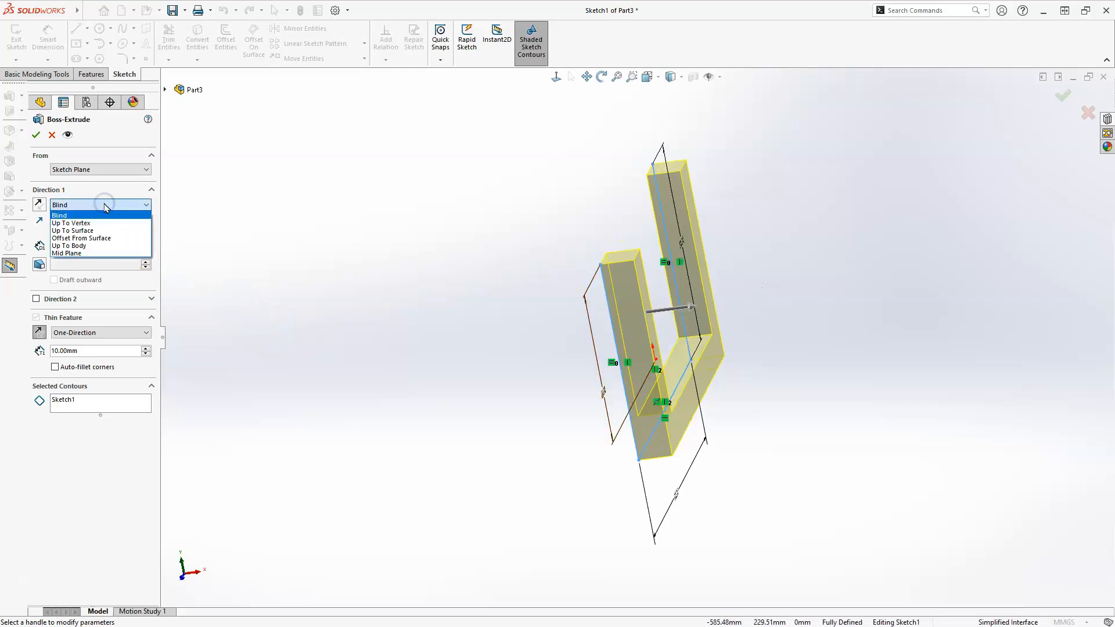
pyautogui.click(90, 254)
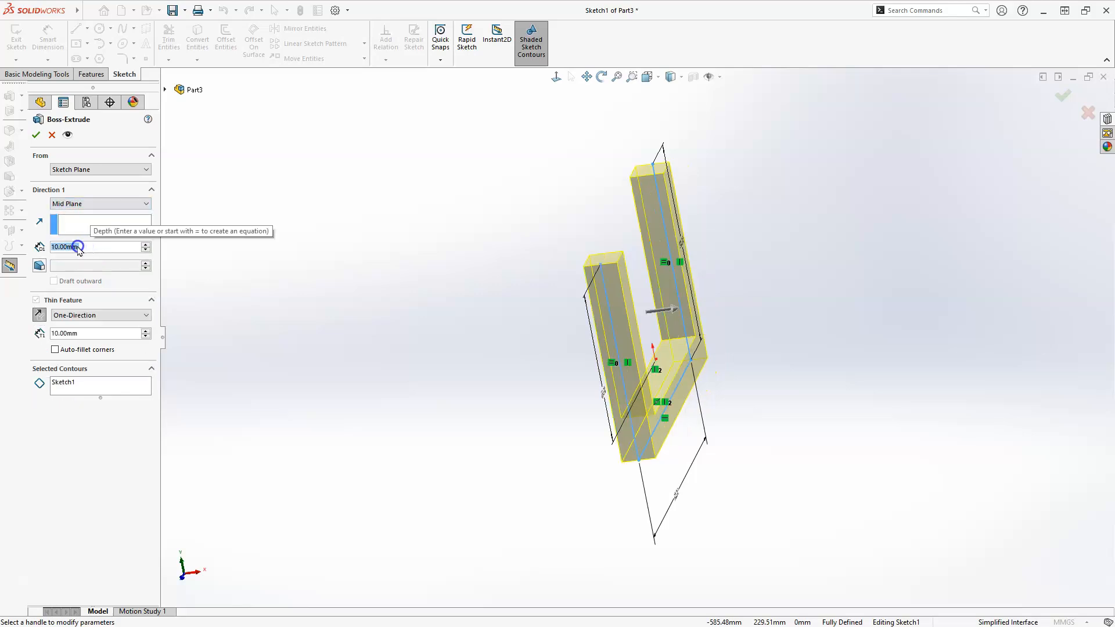
pyautogui.moveTo(79, 248); pyautogui.dragTo(54, 250)
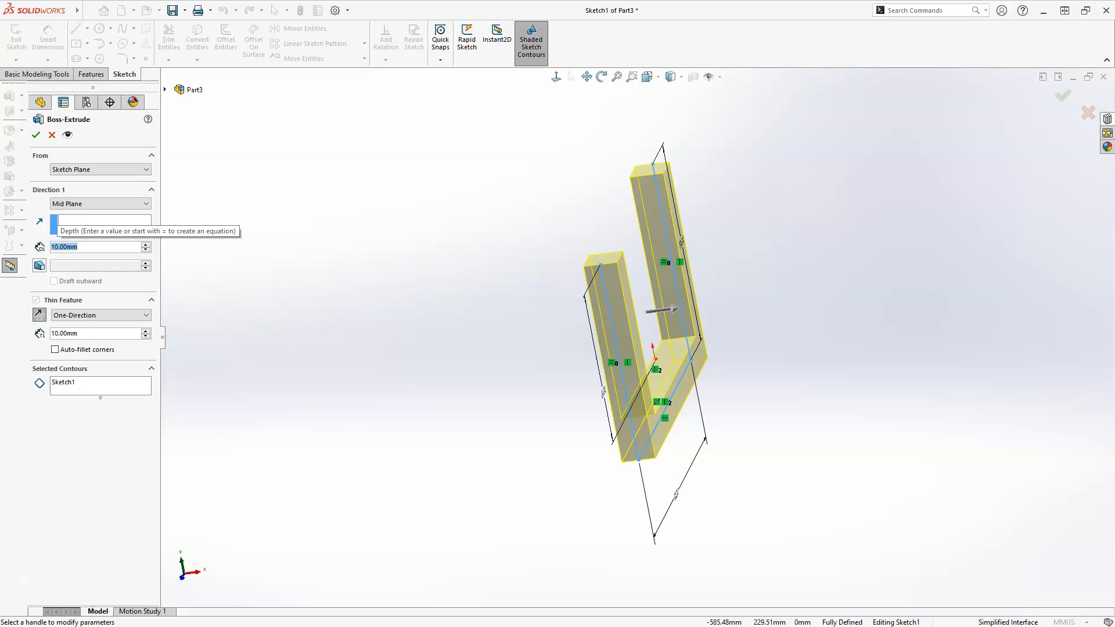
pyautogui.write('60')
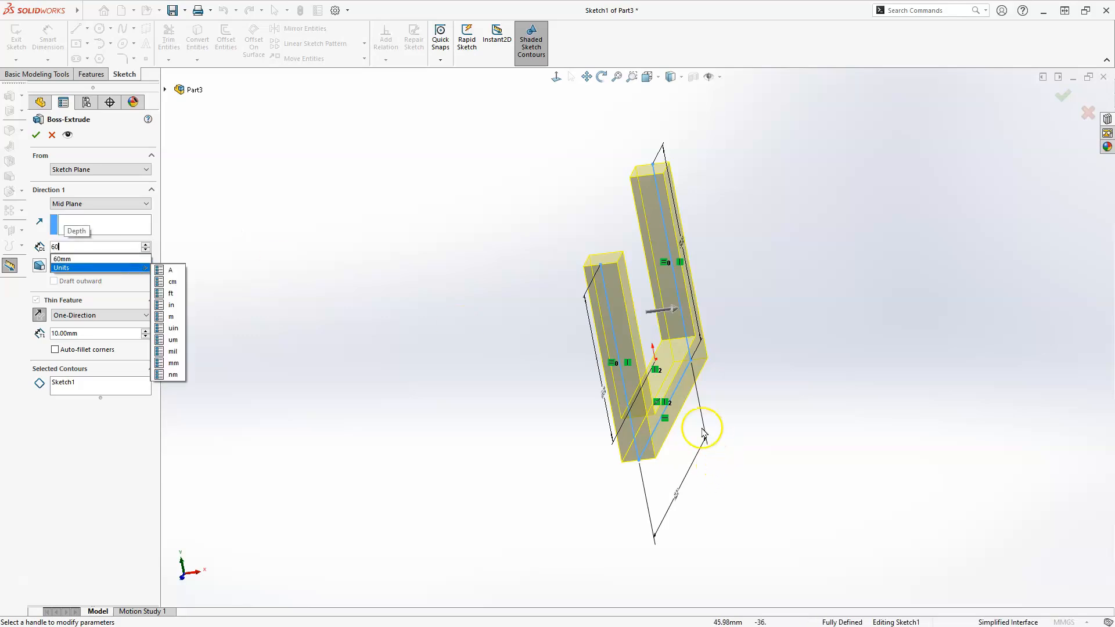
pyautogui.click(80, 257)
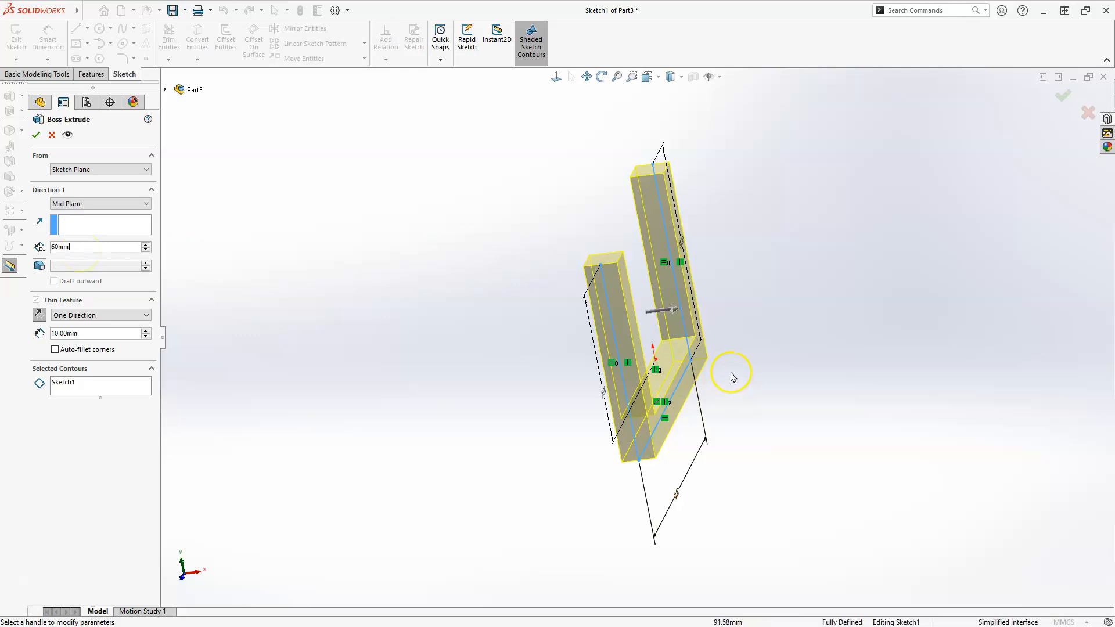
pyautogui.click(782, 343)
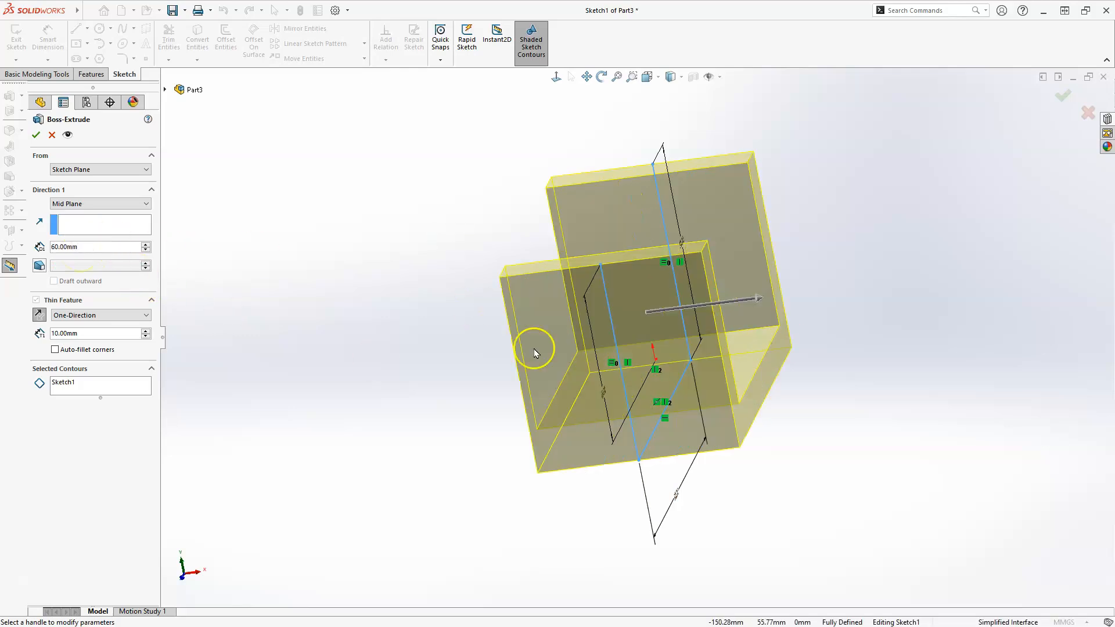
pyautogui.moveTo(524, 347)
pyautogui.mouseDown(button='middle')
pyautogui.moveTo(422, 306)
pyautogui.moveTo(408, 386)
pyautogui.moveTo(502, 351)
pyautogui.moveTo(475, 351)
pyautogui.moveTo(436, 378)
pyautogui.mouseUp(button='middle')
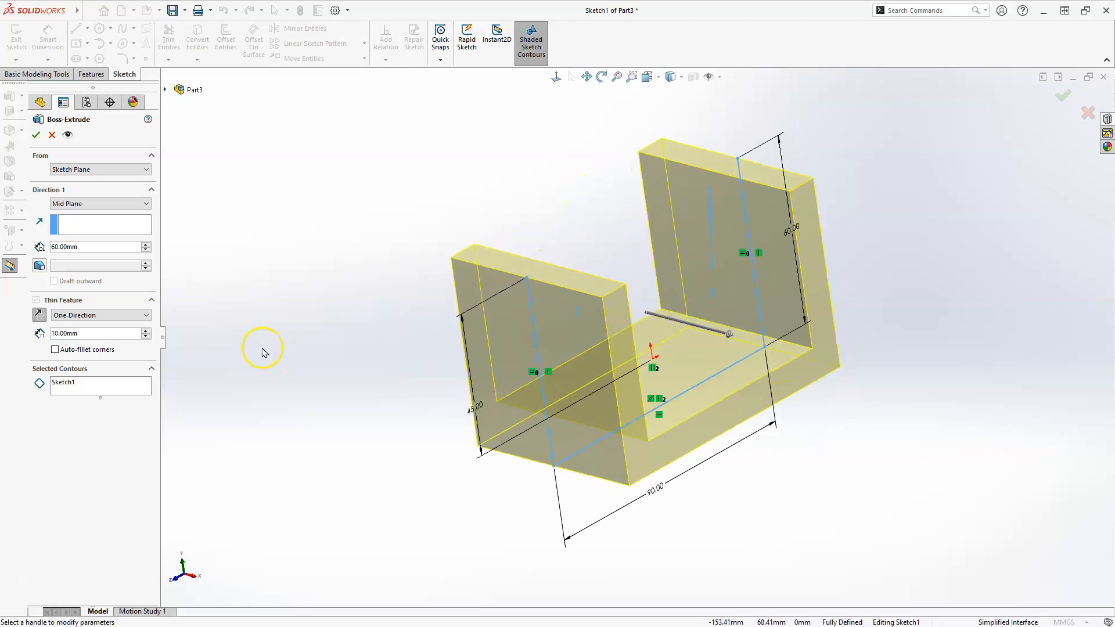
pyautogui.click(36, 135)
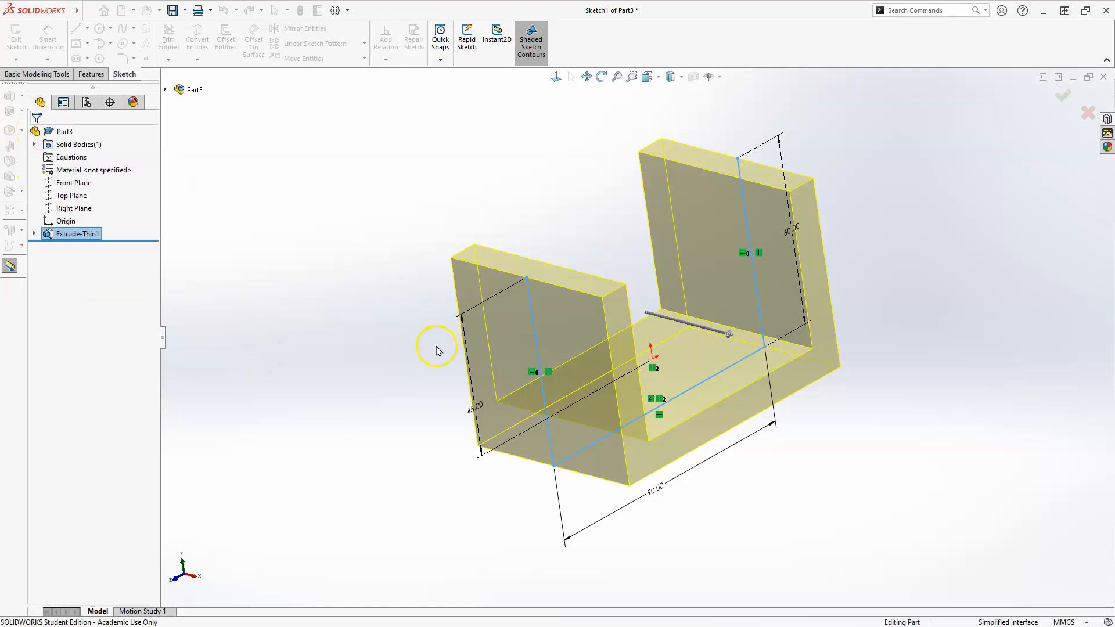
pyautogui.click(532, 177)
# Step: Start a sketch on the bracket base's outer face and draw a circle about 40 mm in diameter centred on the origin
pyautogui.moveTo(619, 248); pyautogui.dragTo(503, 104, button='middle')
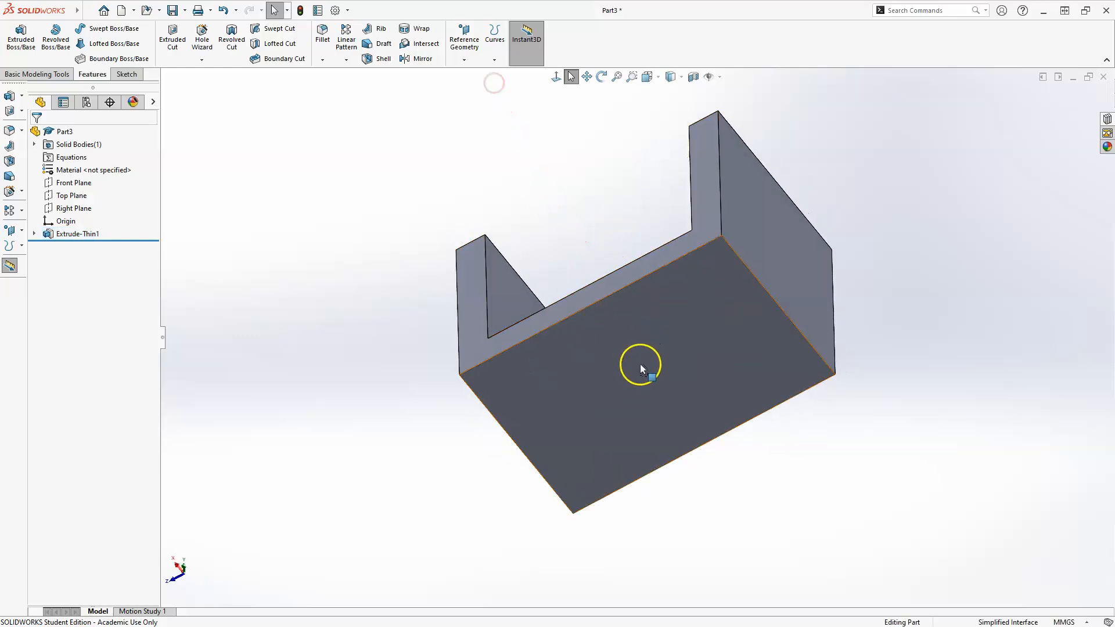
pyautogui.click(642, 364)
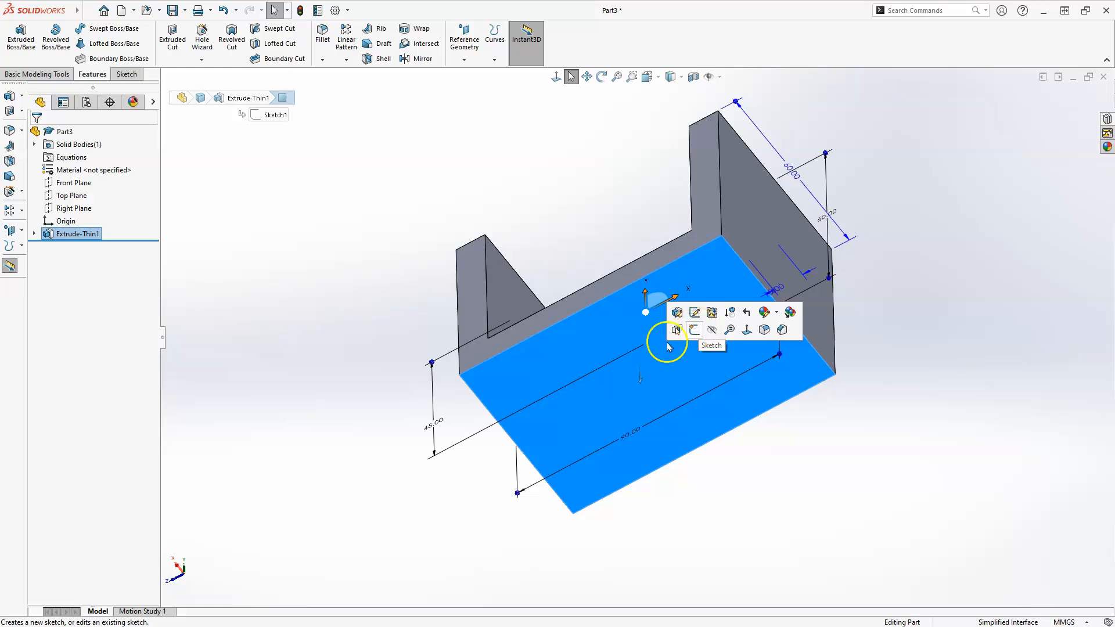
pyautogui.press('Escape')
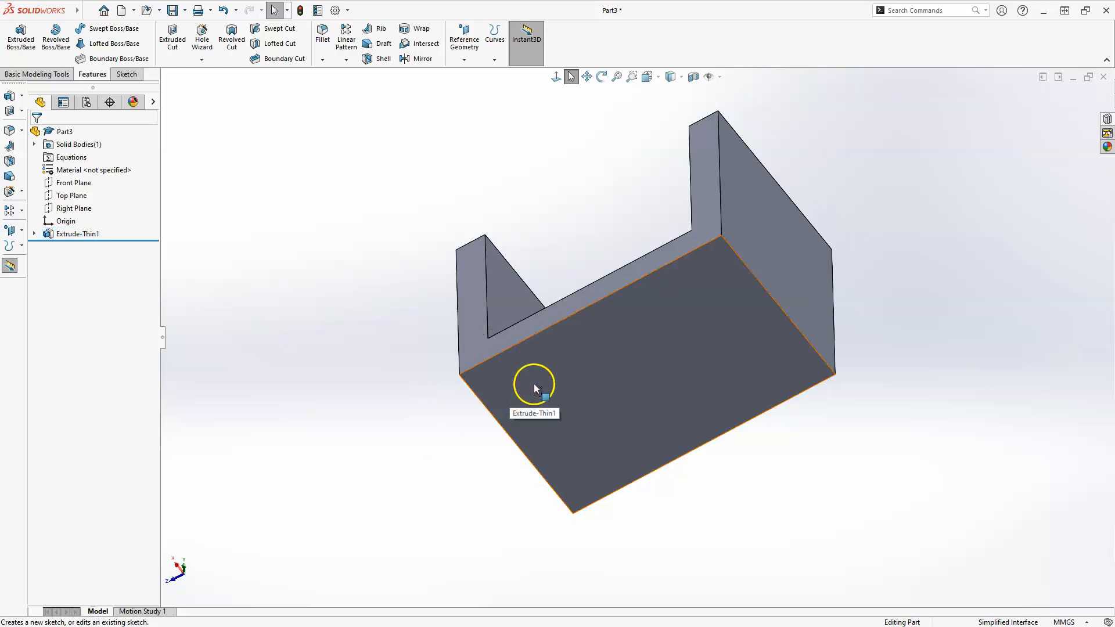
pyautogui.click(602, 366)
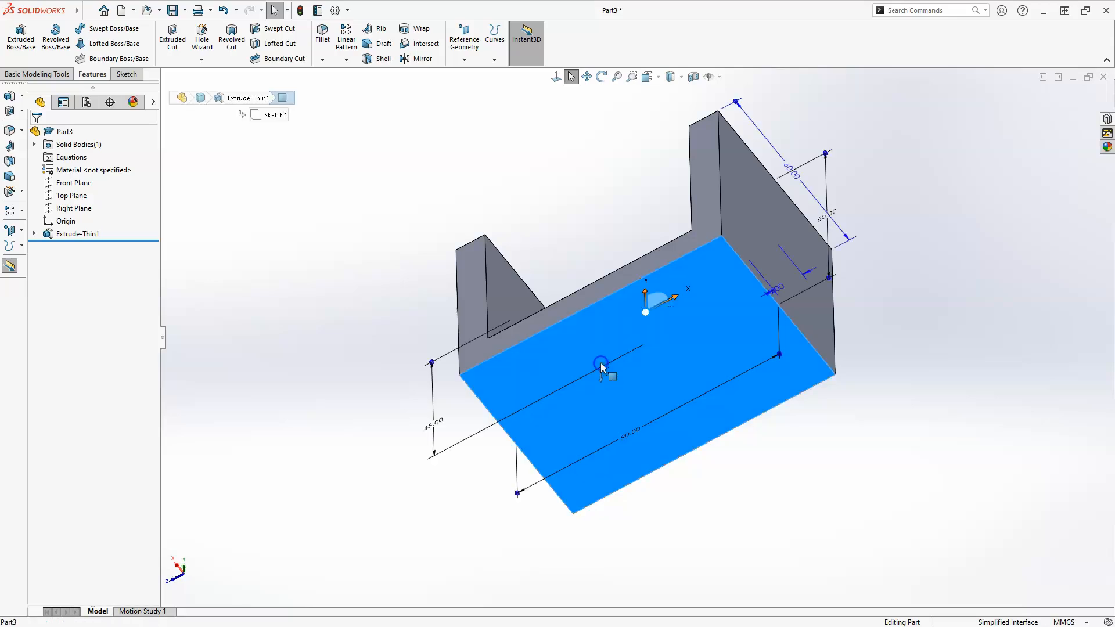
pyautogui.click(20, 36)
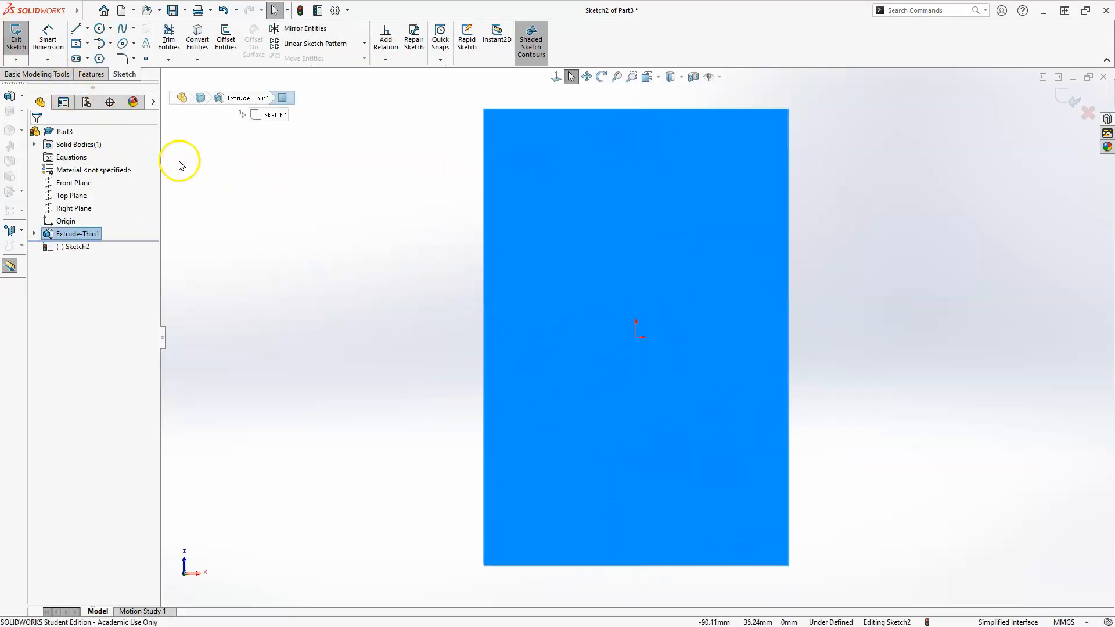
pyautogui.click(97, 28)
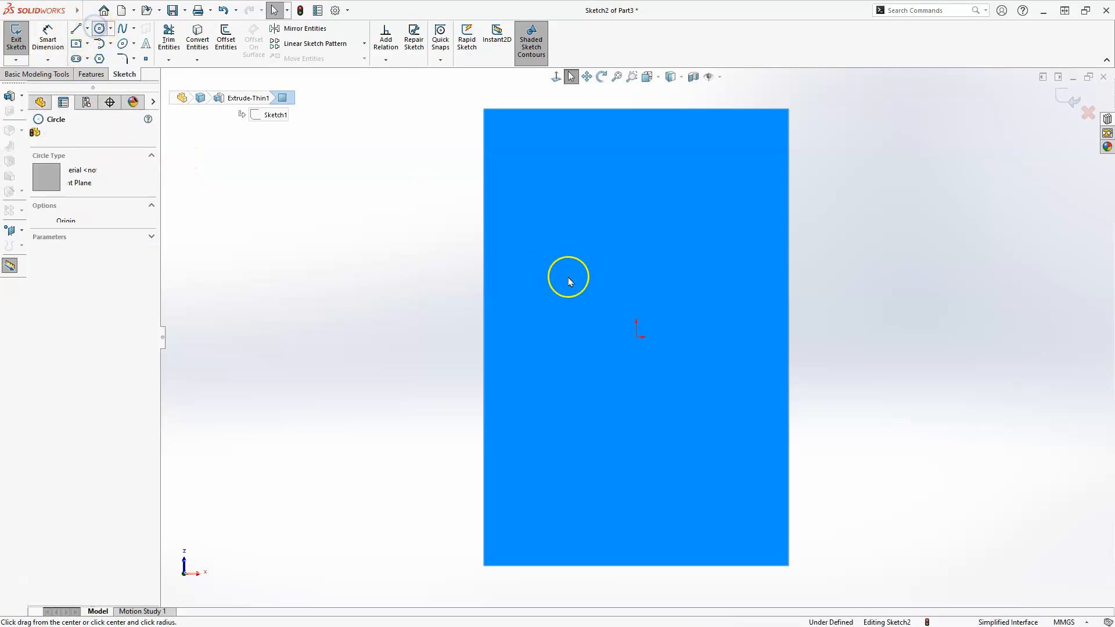
pyautogui.click(638, 337)
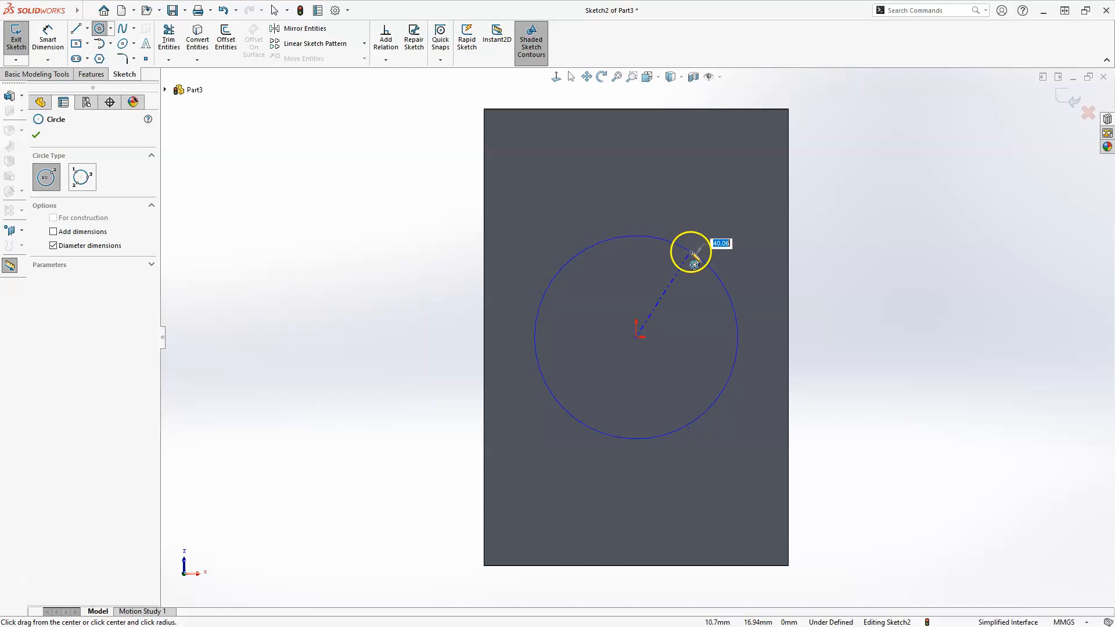
pyautogui.click(700, 260)
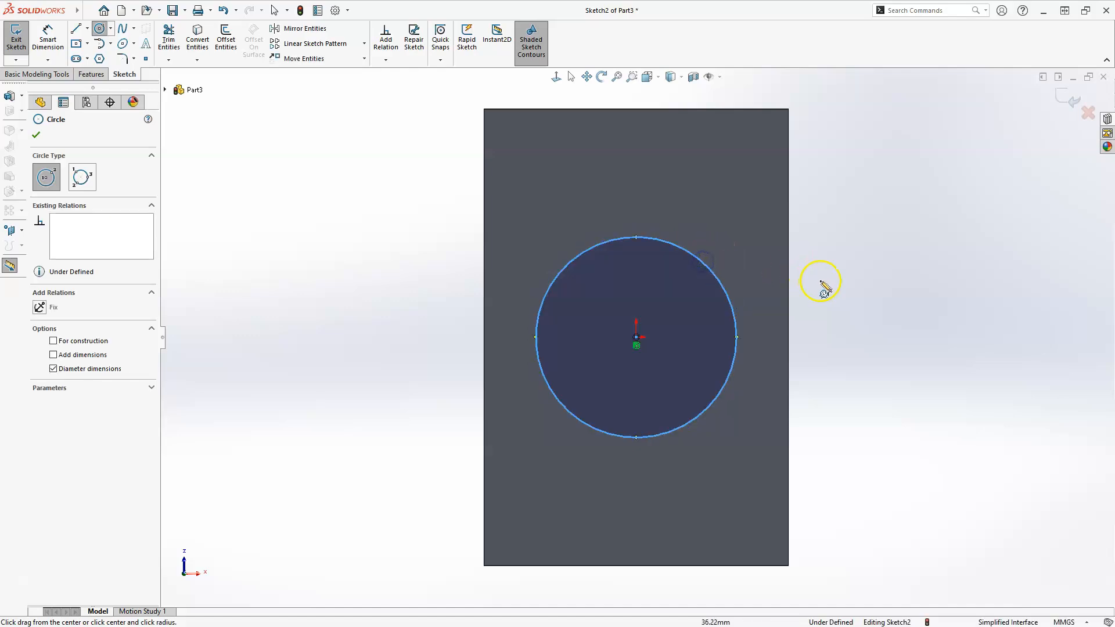
pyautogui.press('Escape')
# Step: Dimension the circle's diameter as 60 mm
pyautogui.click(48, 37)
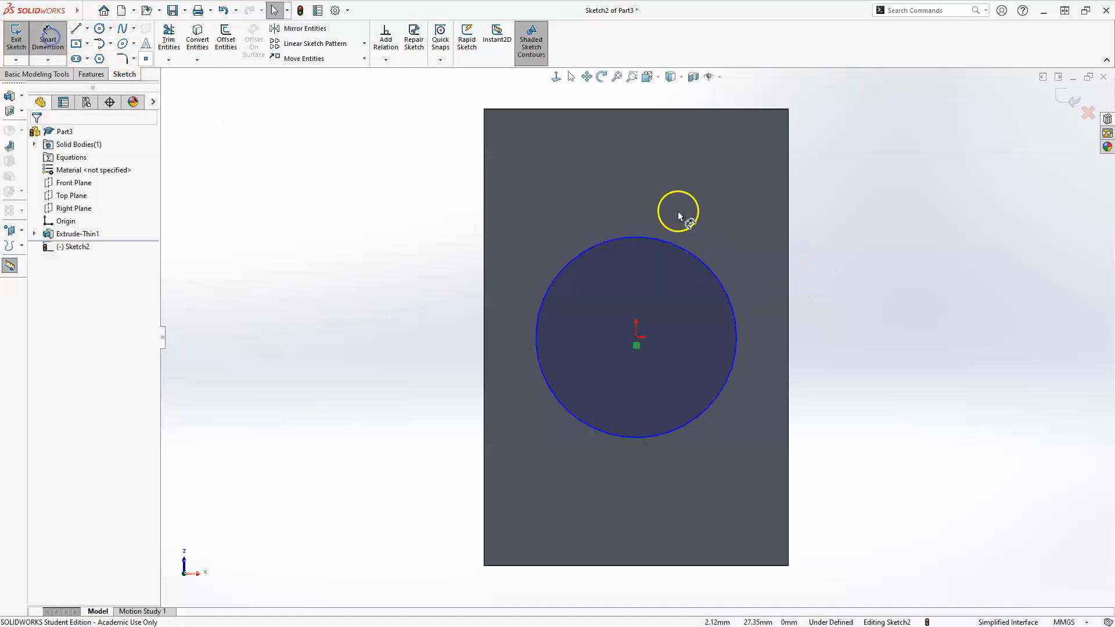
pyautogui.click(723, 273)
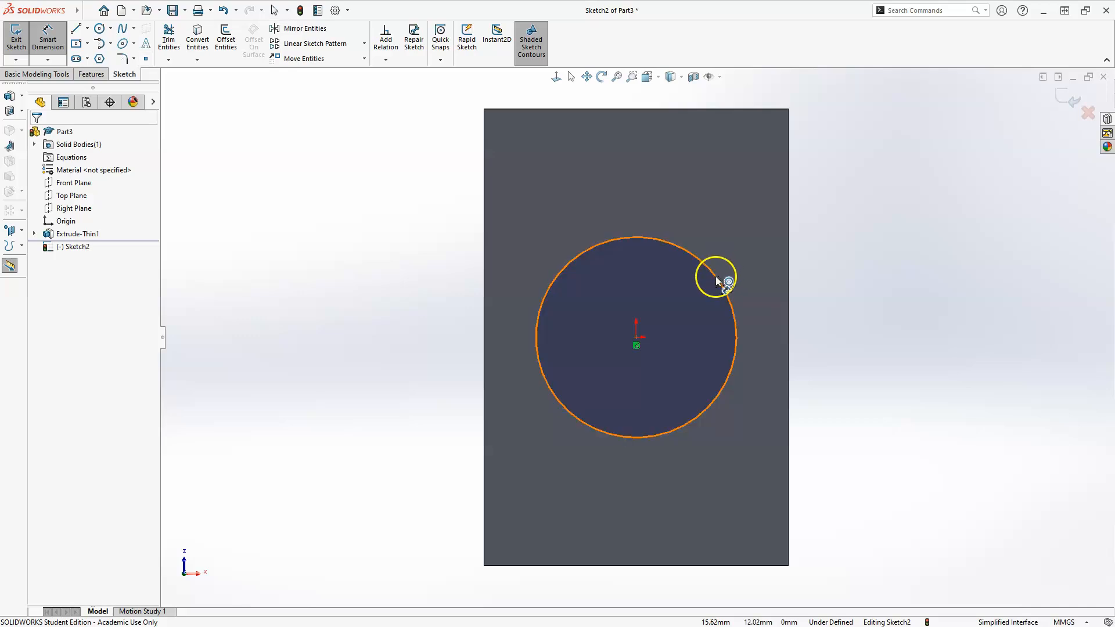
pyautogui.click(820, 271)
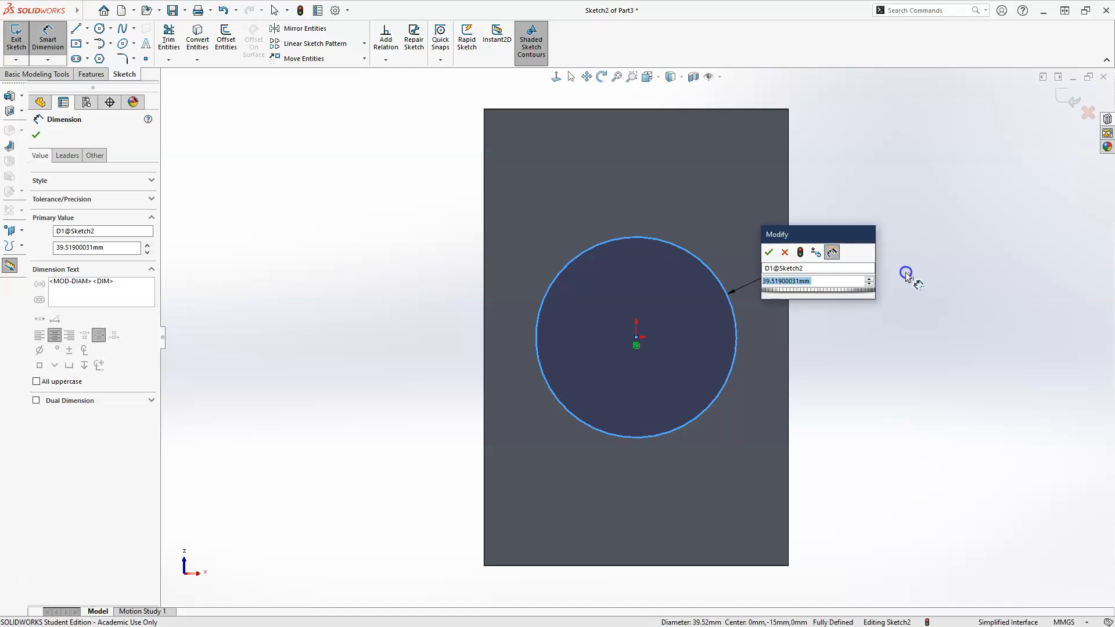
pyautogui.press('Return')
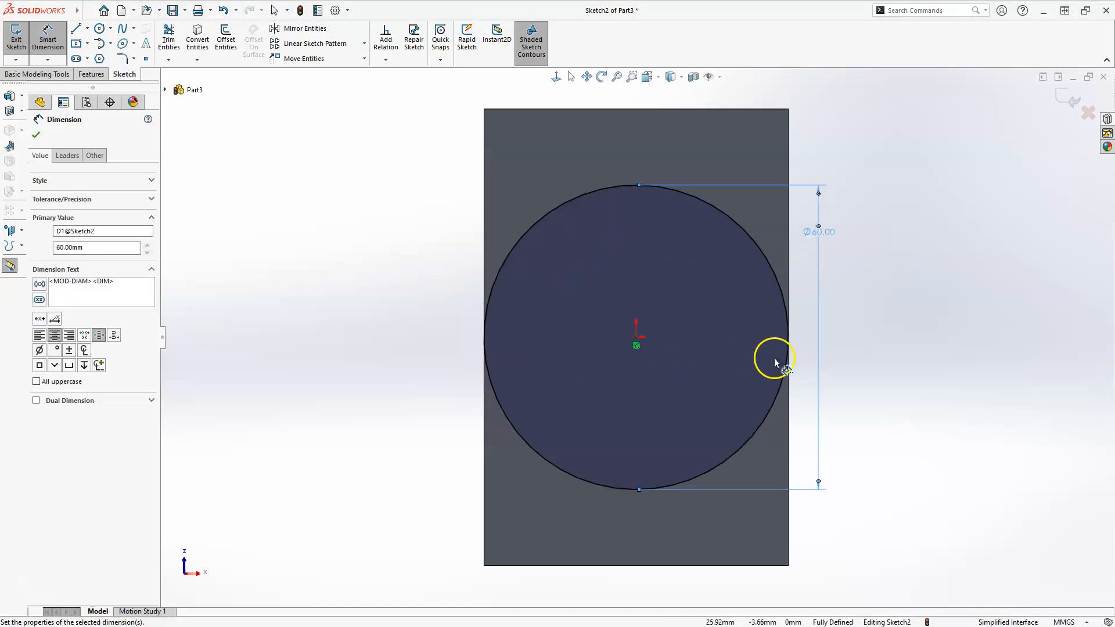
# Step: Finish the circle sketch and set its boss extrusion to a blind depth of 30 mm, outward from the base
pyautogui.moveTo(650, 234); pyautogui.dragTo(699, 347, button='middle')
pyautogui.scroll(3, 682, 351)
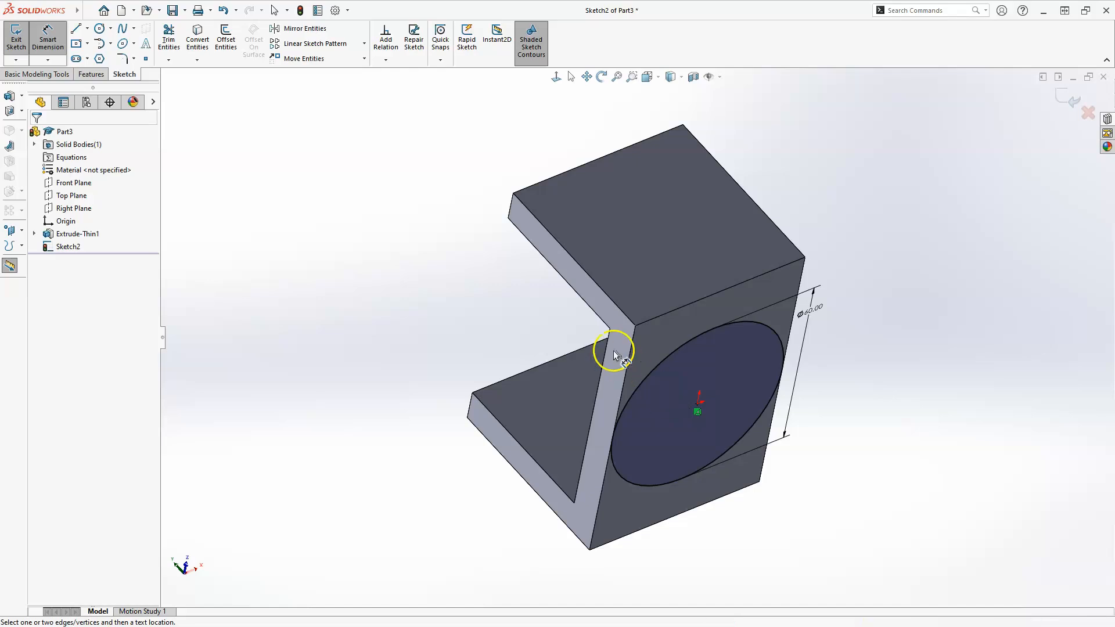
pyautogui.click(1069, 100)
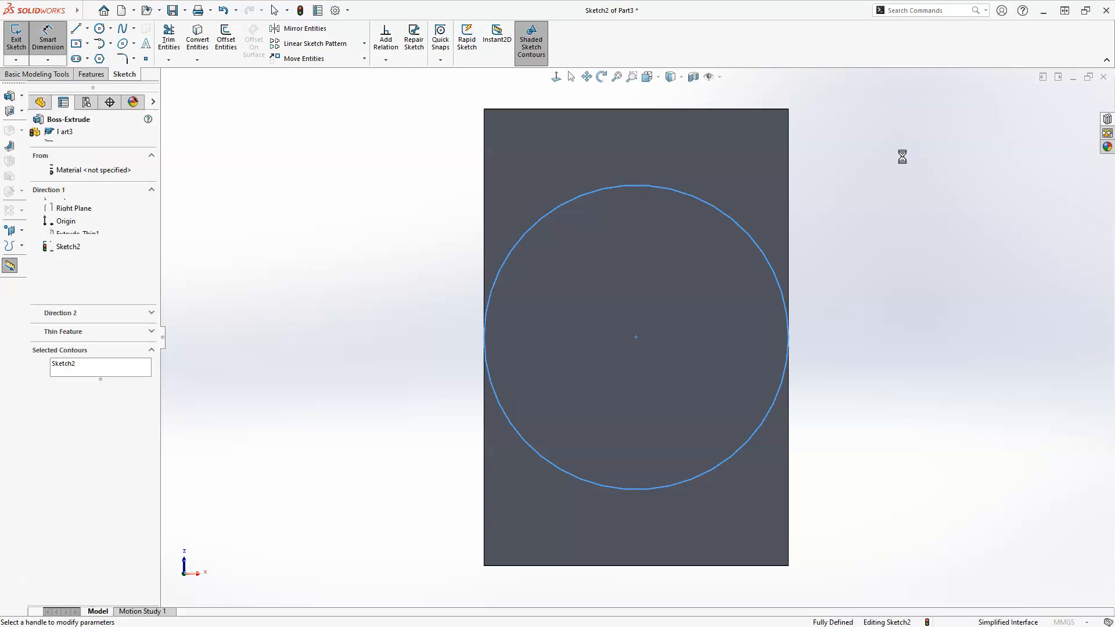
pyautogui.moveTo(440, 355); pyautogui.dragTo(486, 425, button='middle')
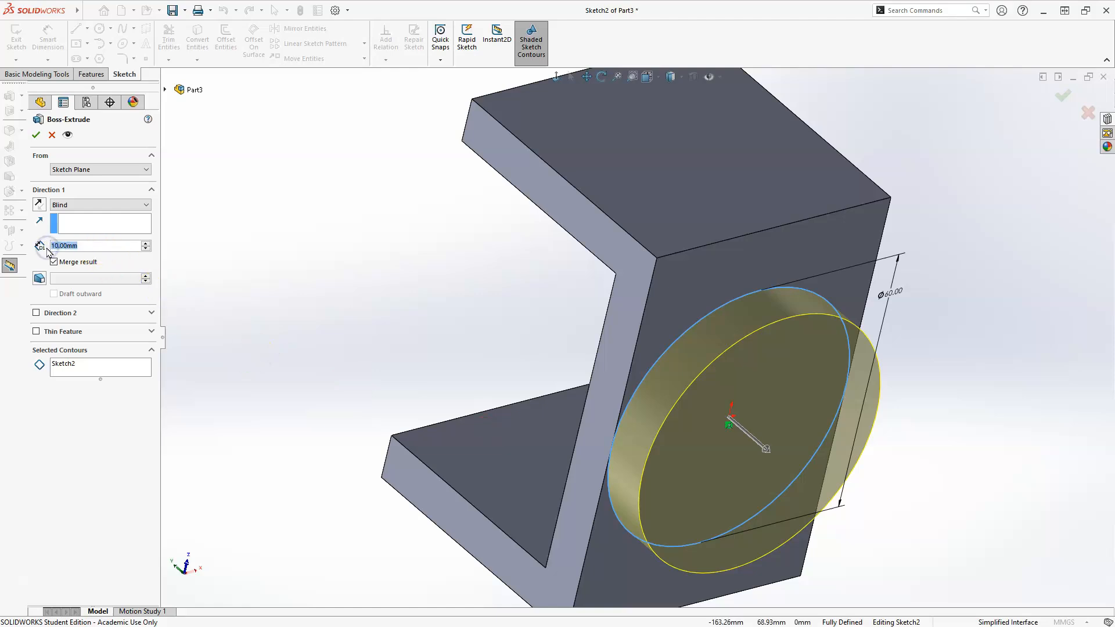
pyautogui.write('30')
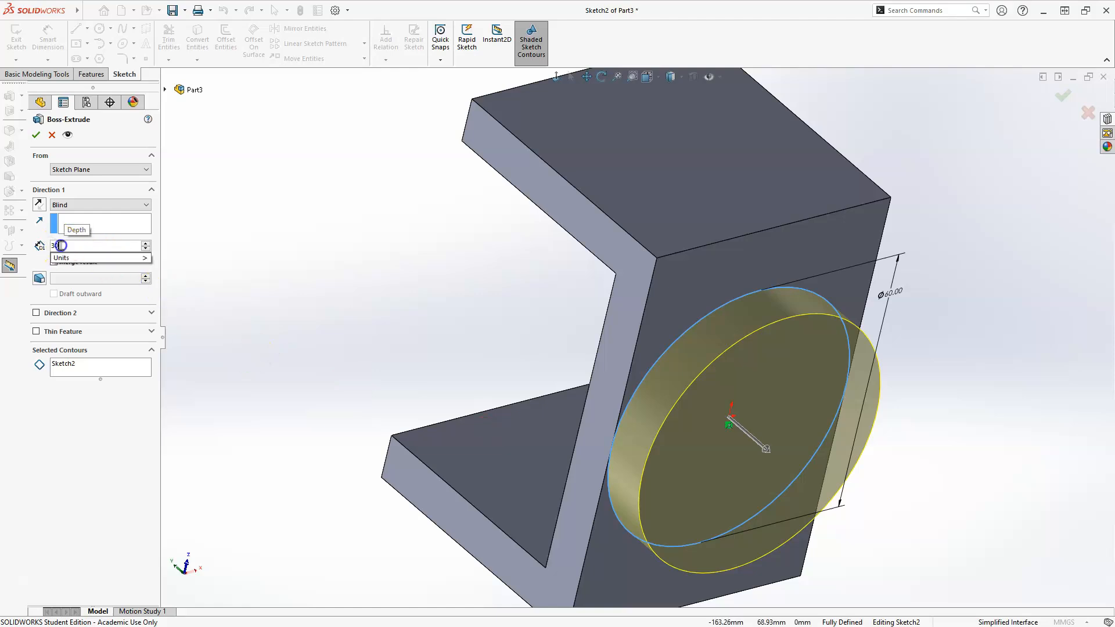
pyautogui.press('Return')
pyautogui.moveTo(455, 301); pyautogui.dragTo(423, 280, button='middle')
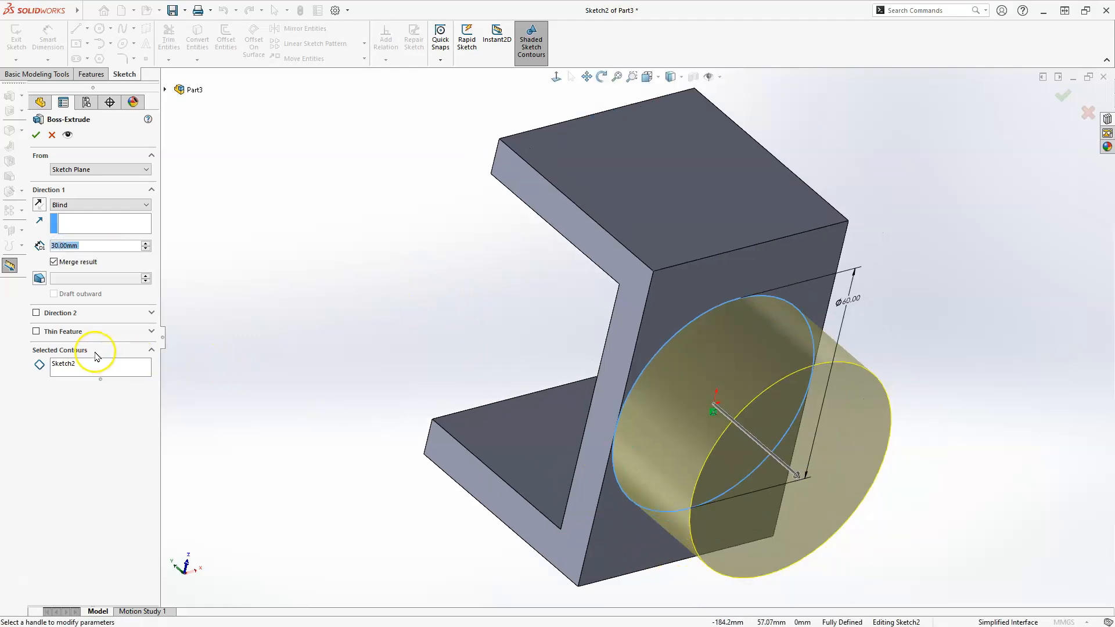
# Step: Make the circular boss a 10 mm thin feature with its wall inside the circle, and accept the extrusion
pyautogui.click(35, 331)
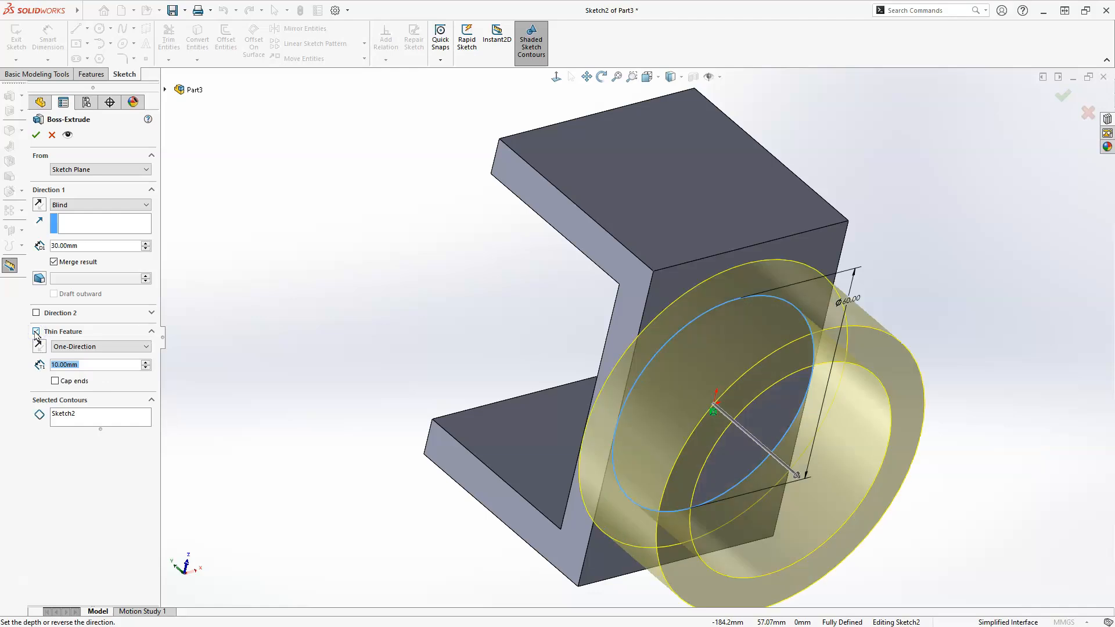
pyautogui.moveTo(391, 360); pyautogui.dragTo(331, 268, button='middle')
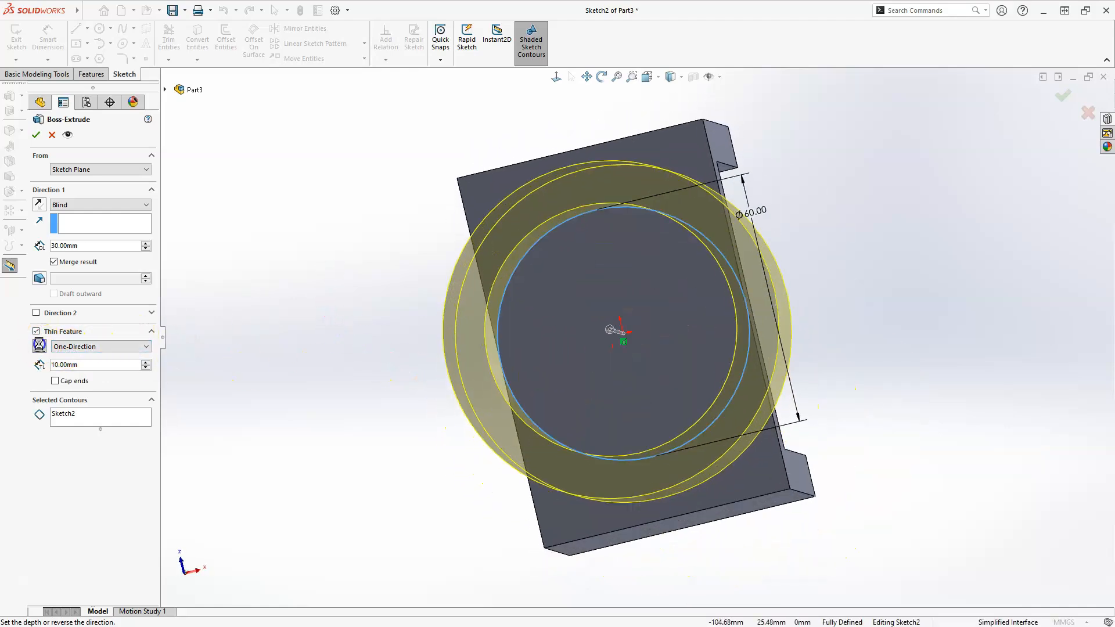
pyautogui.click(39, 345)
pyautogui.moveTo(341, 314); pyautogui.dragTo(381, 329, button='middle')
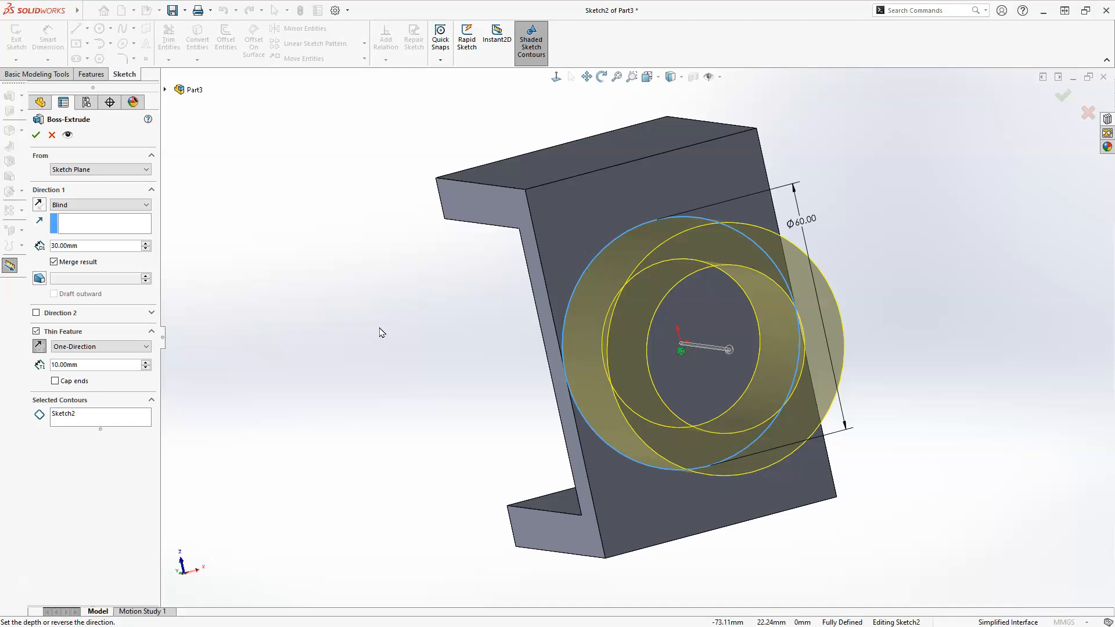
pyautogui.moveTo(473, 372); pyautogui.dragTo(550, 430, button='middle')
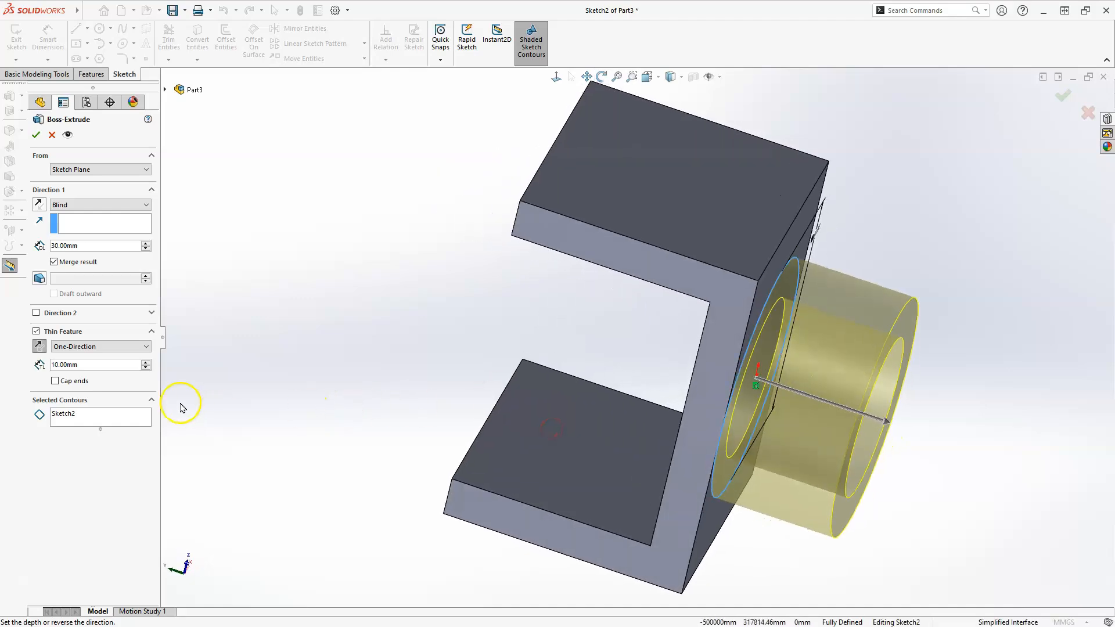
pyautogui.click(35, 135)
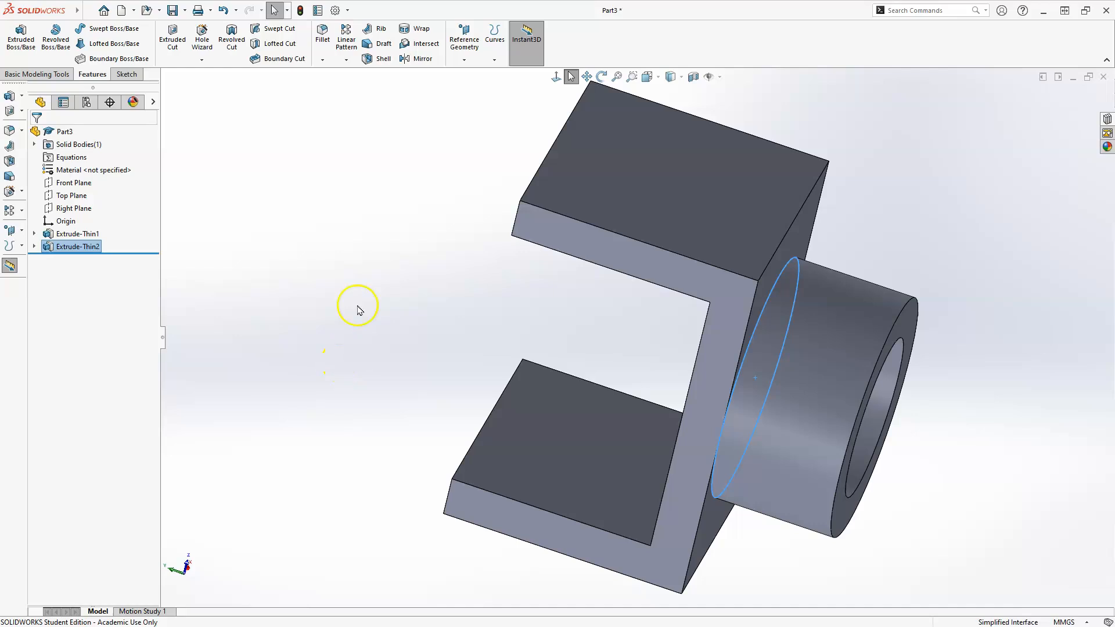
# Step: Fillet the four short corner edges at the ends of both bracket arms with a 30 mm radius
pyautogui.moveTo(392, 318); pyautogui.dragTo(516, 222, button='middle')
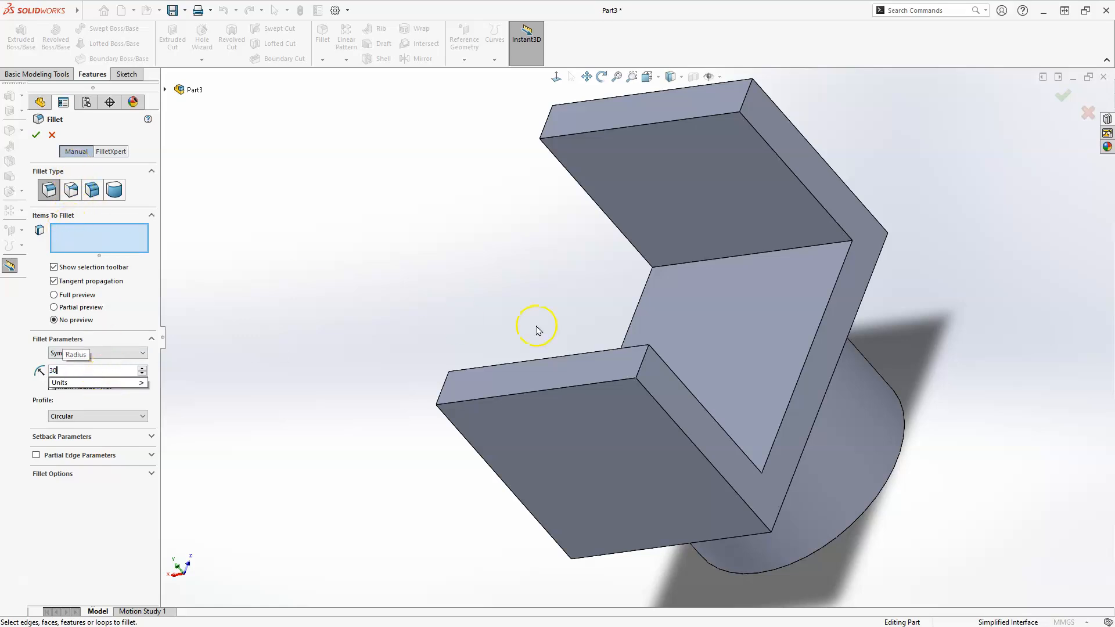
pyautogui.press('Return')
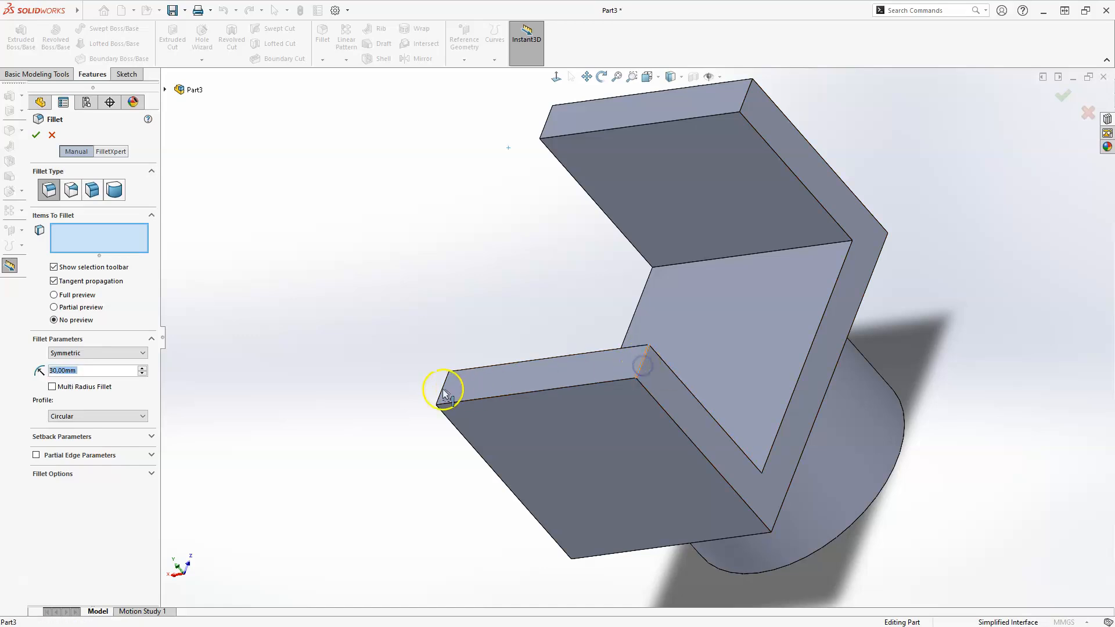
pyautogui.click(443, 389)
pyautogui.click(540, 126)
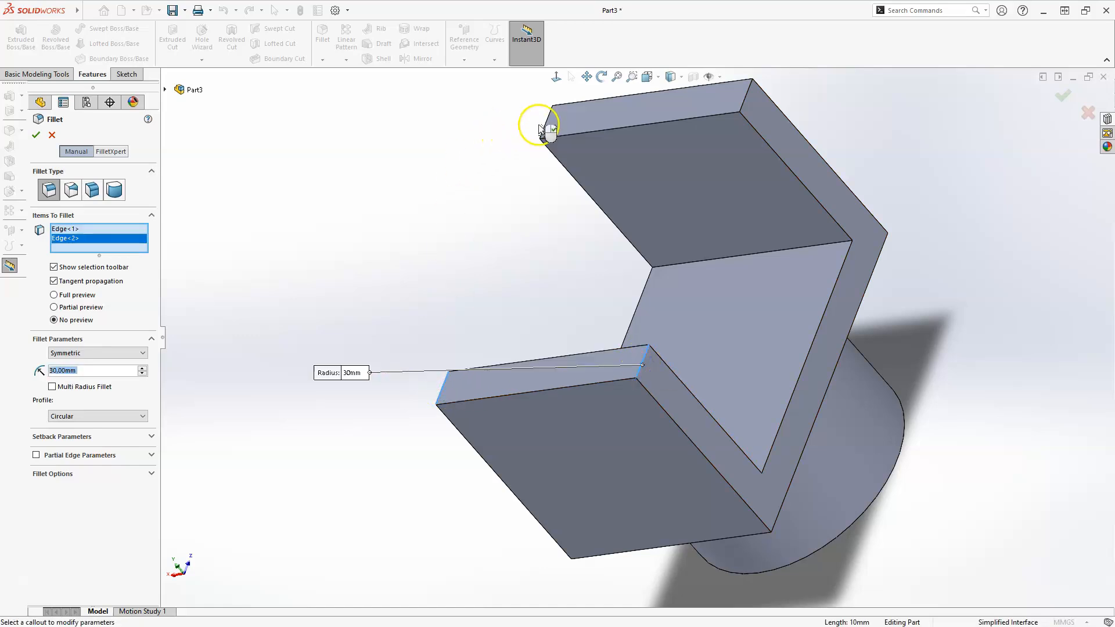
pyautogui.click(741, 104)
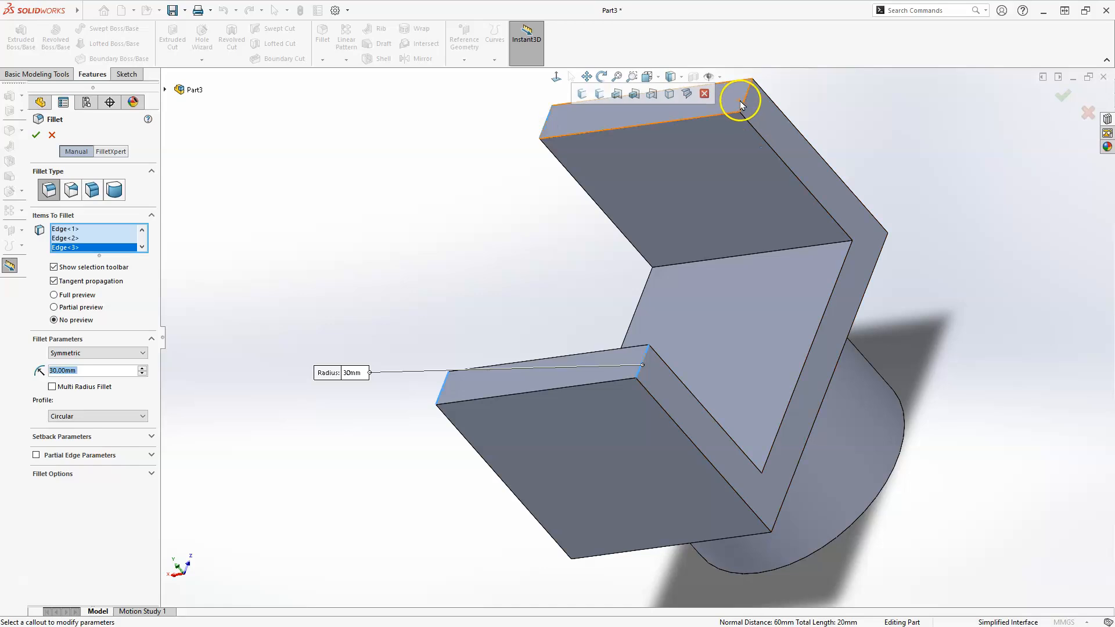
pyautogui.click(746, 103)
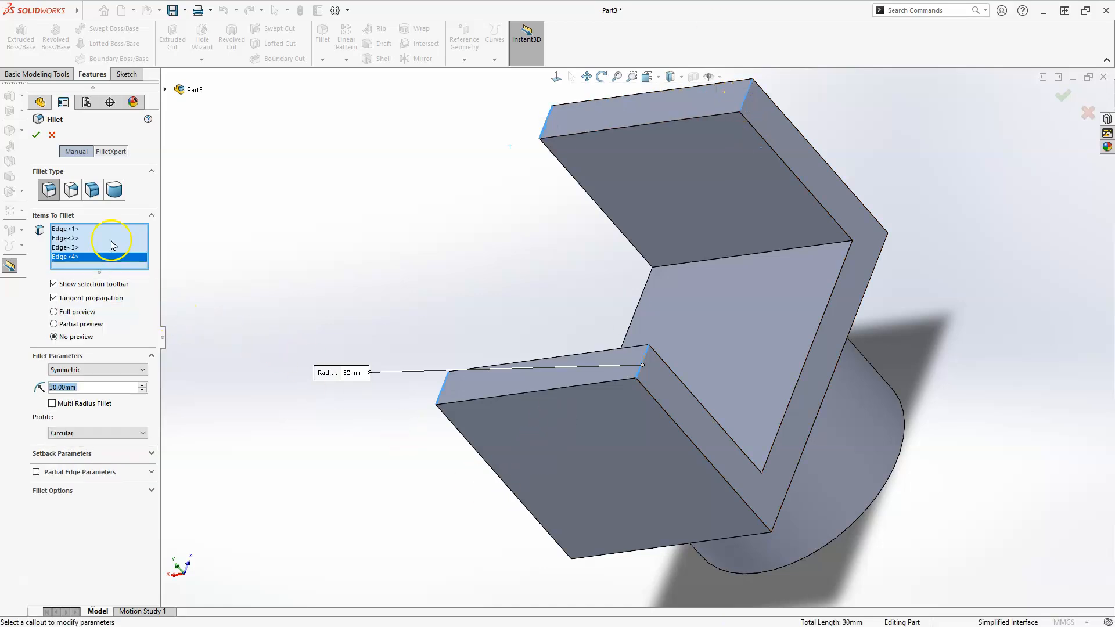
pyautogui.click(35, 135)
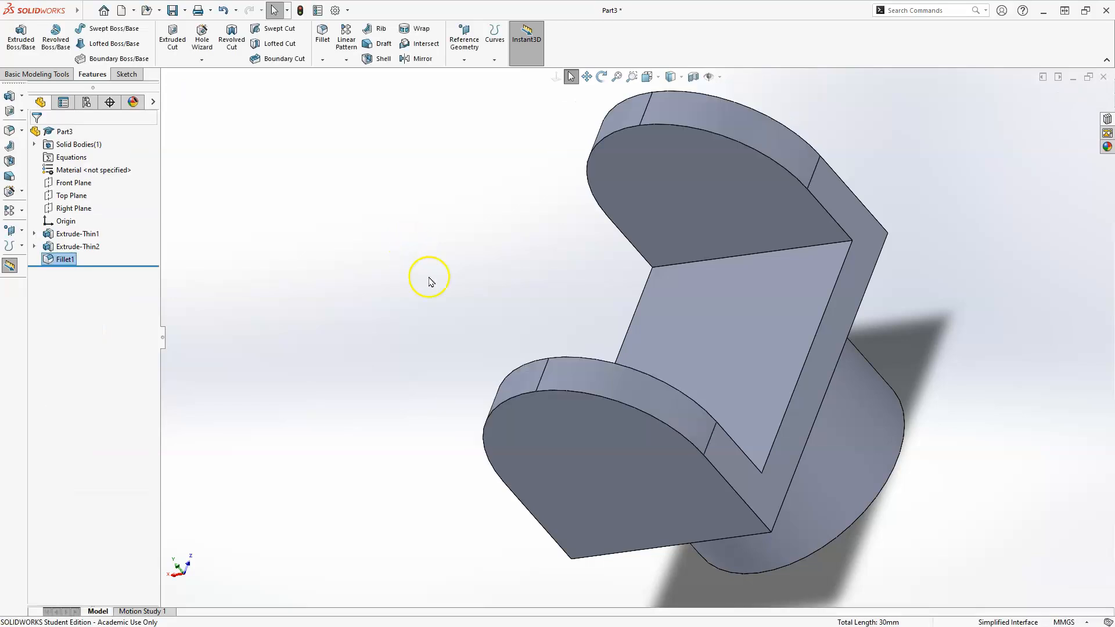
# Step: Start a Hole Wizard hole on the outer face of one arm, positioned at the centre of its rounded end
pyautogui.moveTo(455, 288); pyautogui.dragTo(439, 181, button='middle')
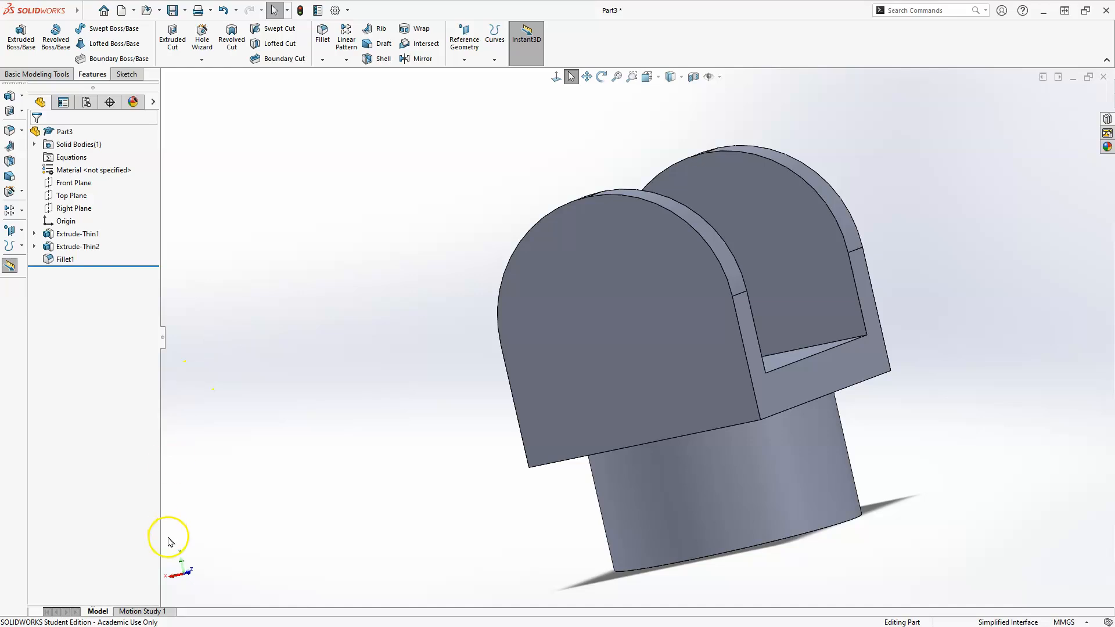
pyautogui.click(202, 34)
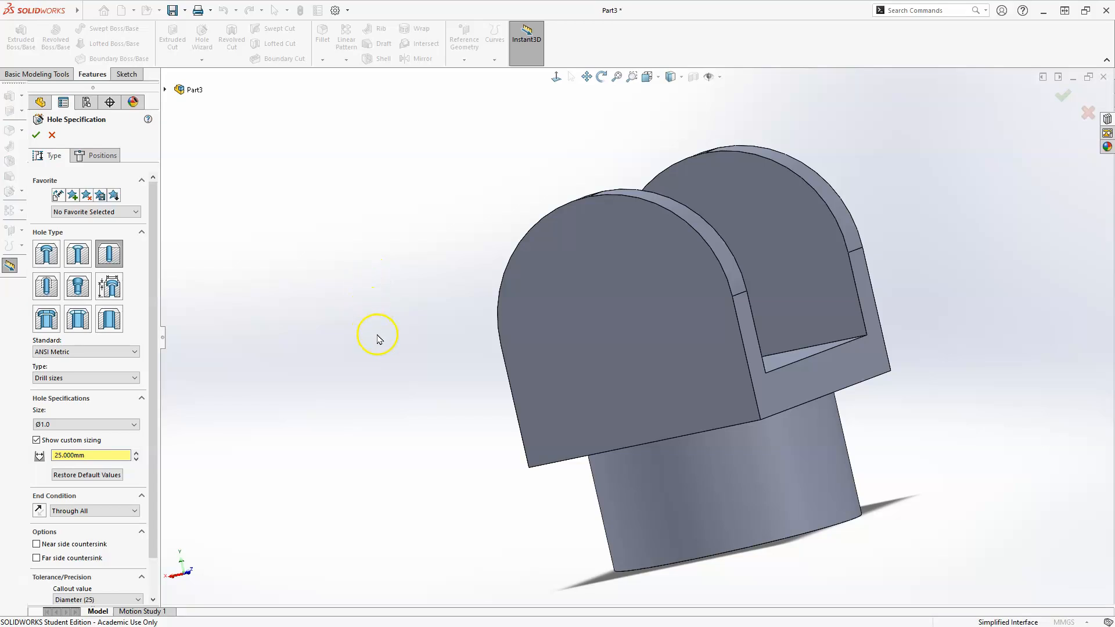
pyautogui.moveTo(461, 298); pyautogui.dragTo(436, 320, button='middle')
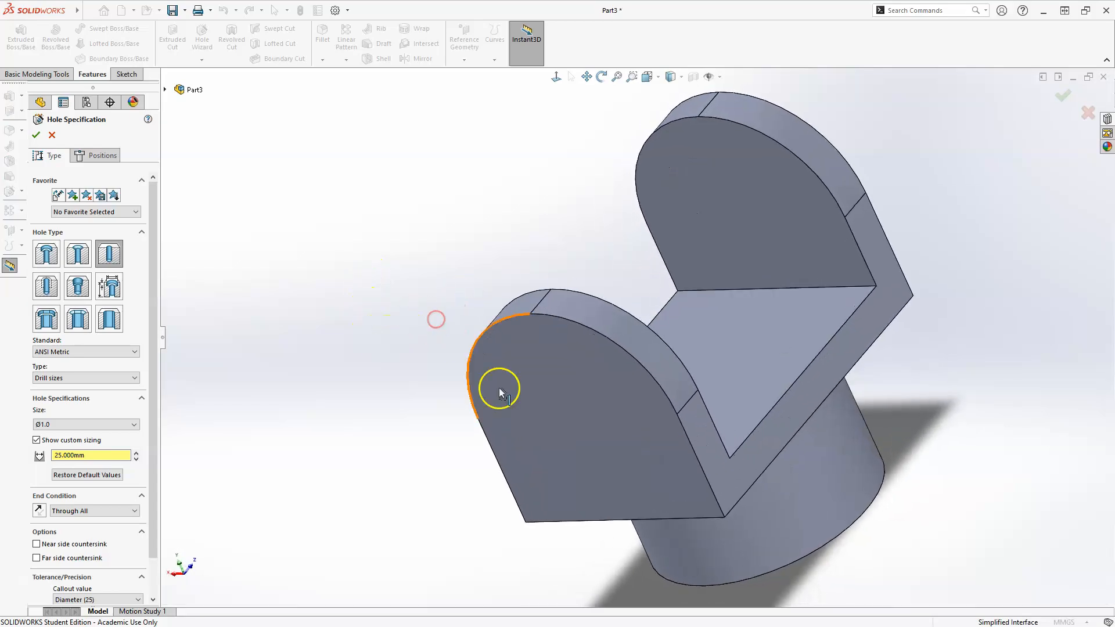
pyautogui.click(93, 155)
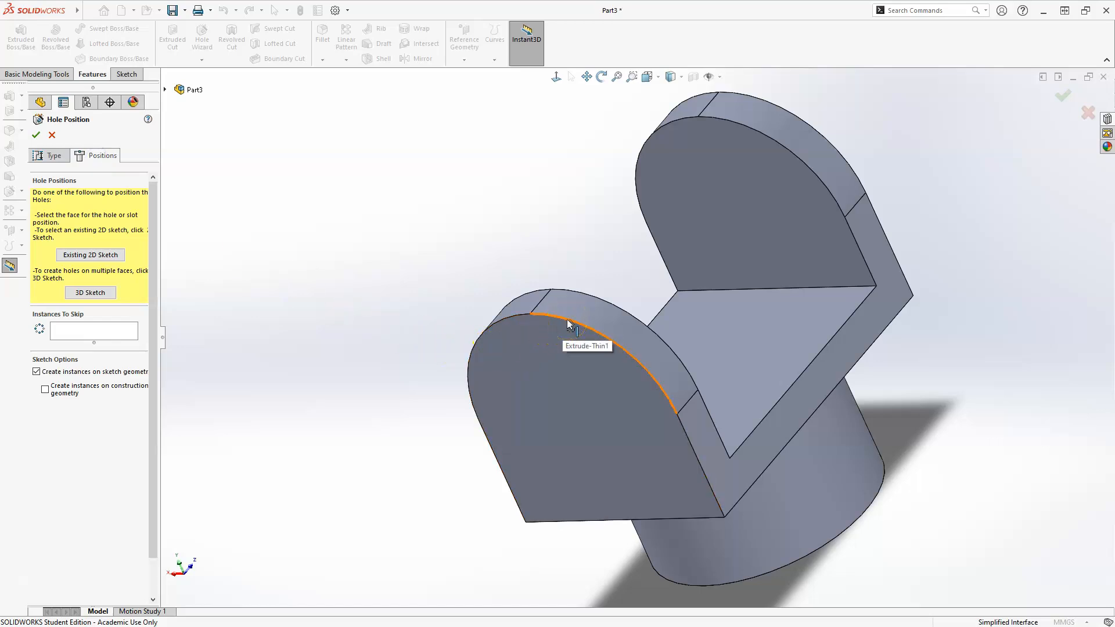
pyautogui.click(604, 386)
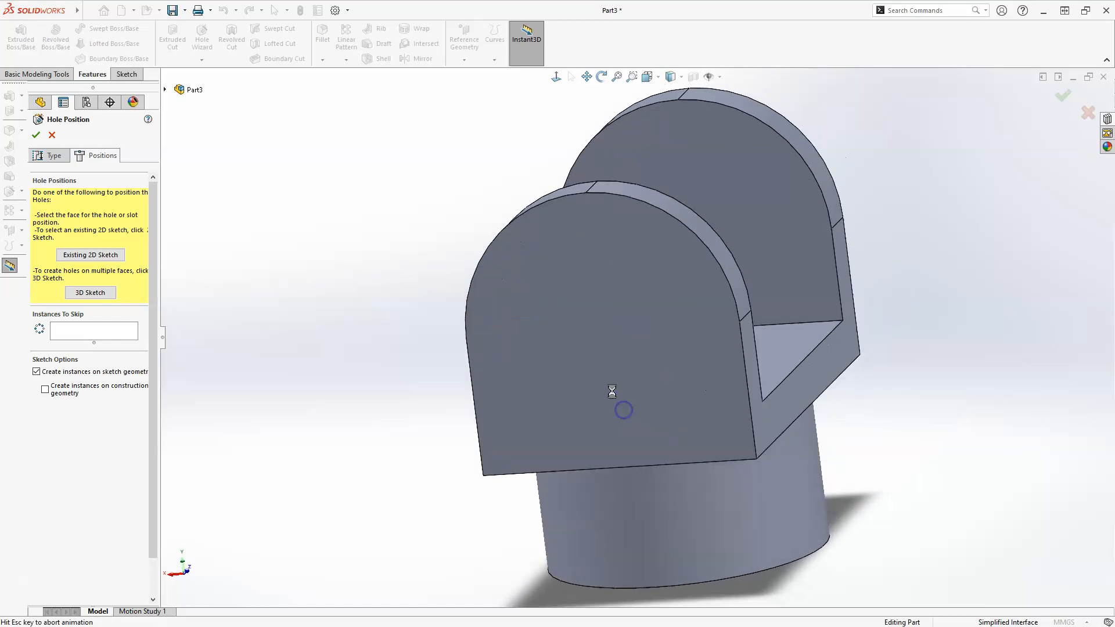
pyautogui.click(701, 127)
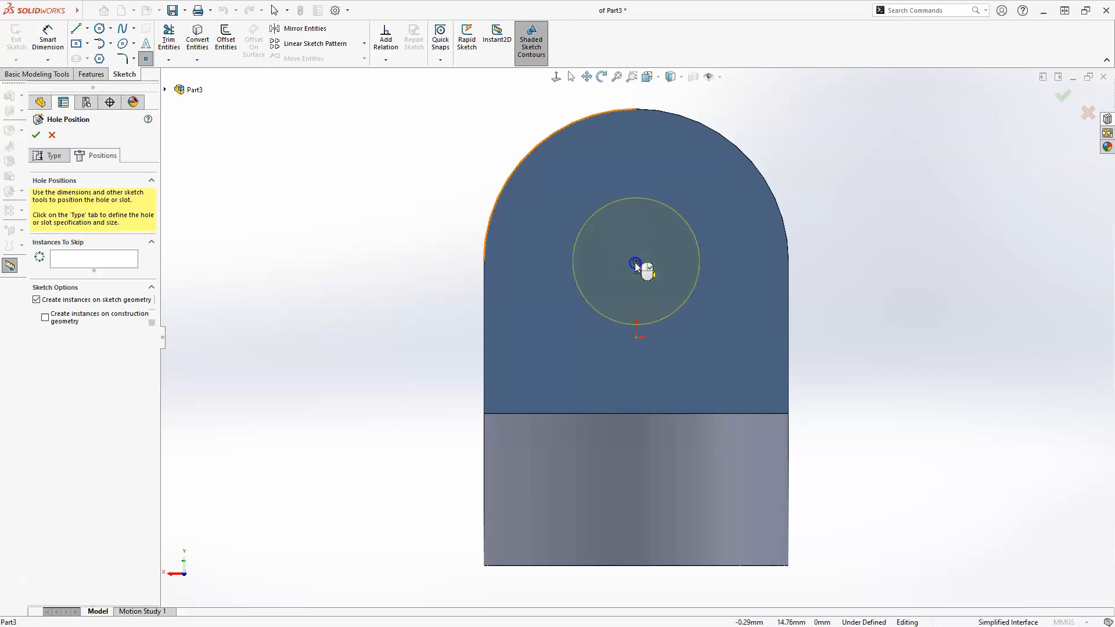
pyautogui.click(635, 265)
# Step: Specify the arm hole as a plain hole of type Drill sizes
pyautogui.moveTo(515, 316); pyautogui.dragTo(447, 380, button='middle')
pyautogui.click(48, 158)
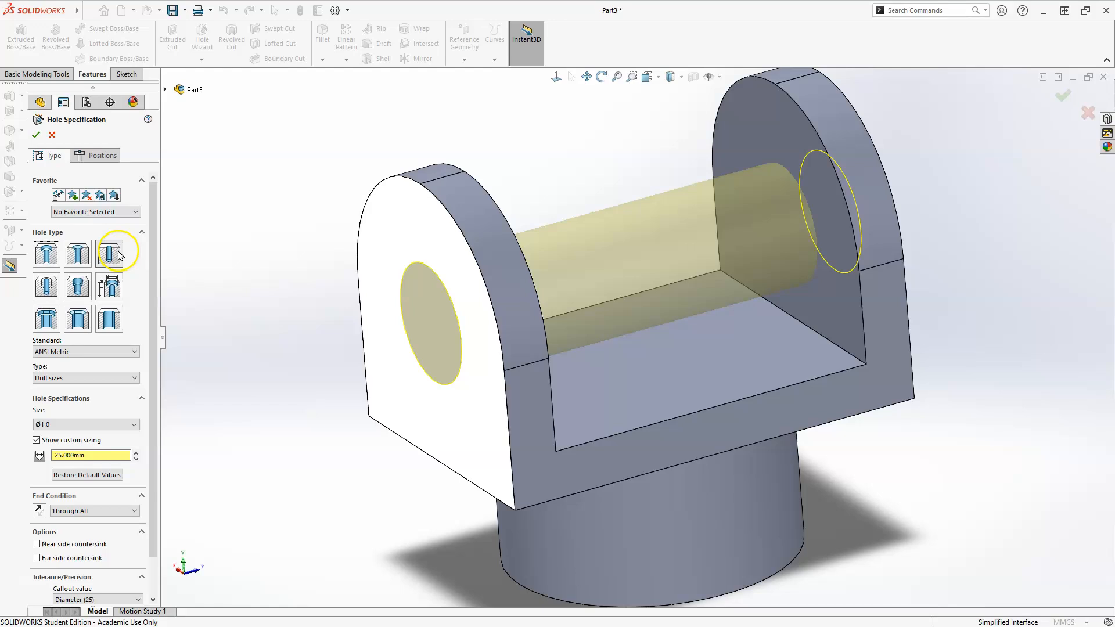
pyautogui.click(114, 254)
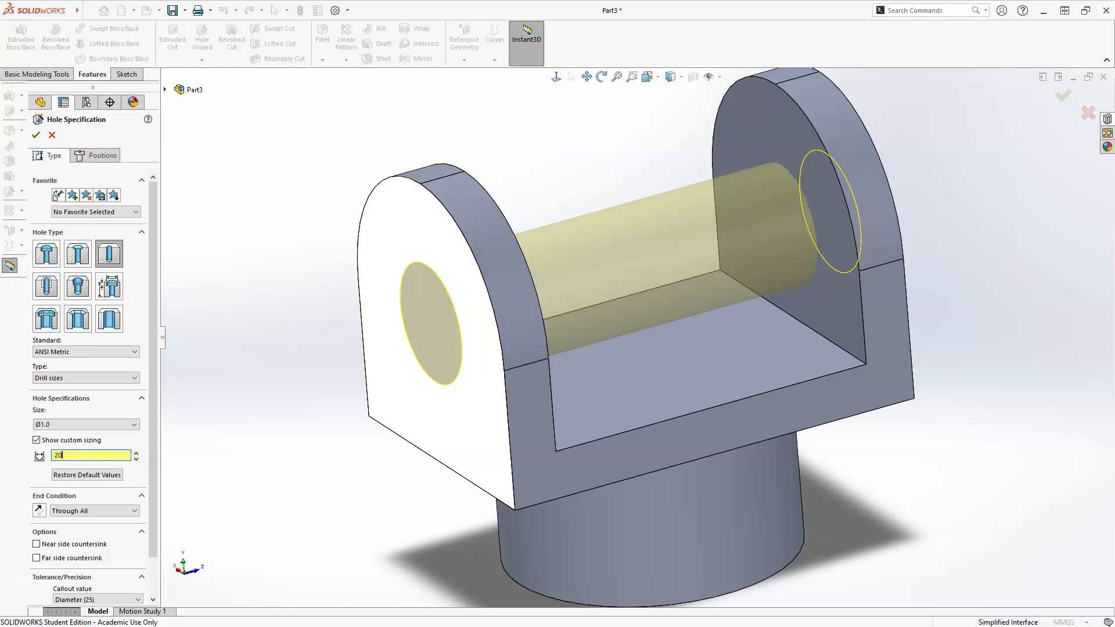
pyautogui.click(72, 379)
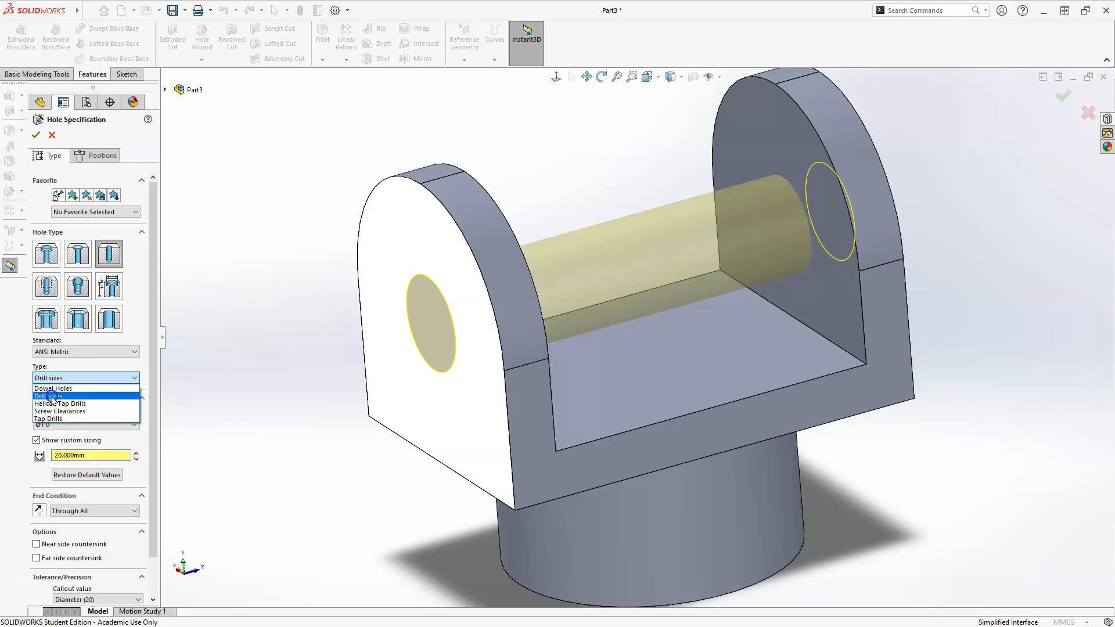
pyautogui.click(53, 396)
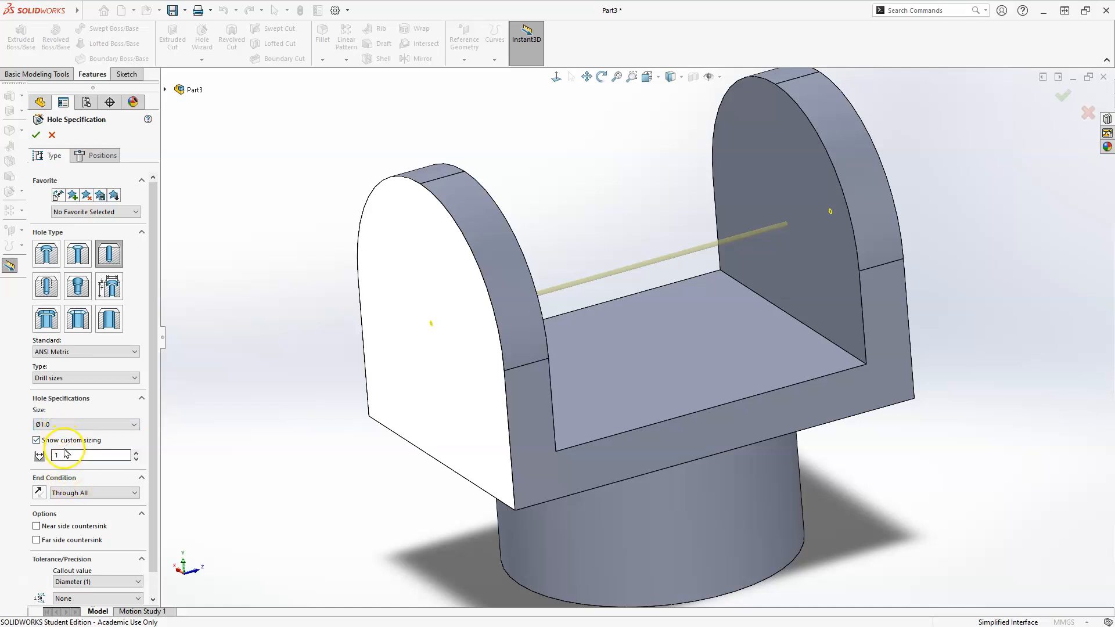
# Step: Set the hole's custom diameter to 20 mm with a Through All end condition, and accept the hole
pyautogui.click(62, 425)
pyautogui.scroll(-8, 69, 459)
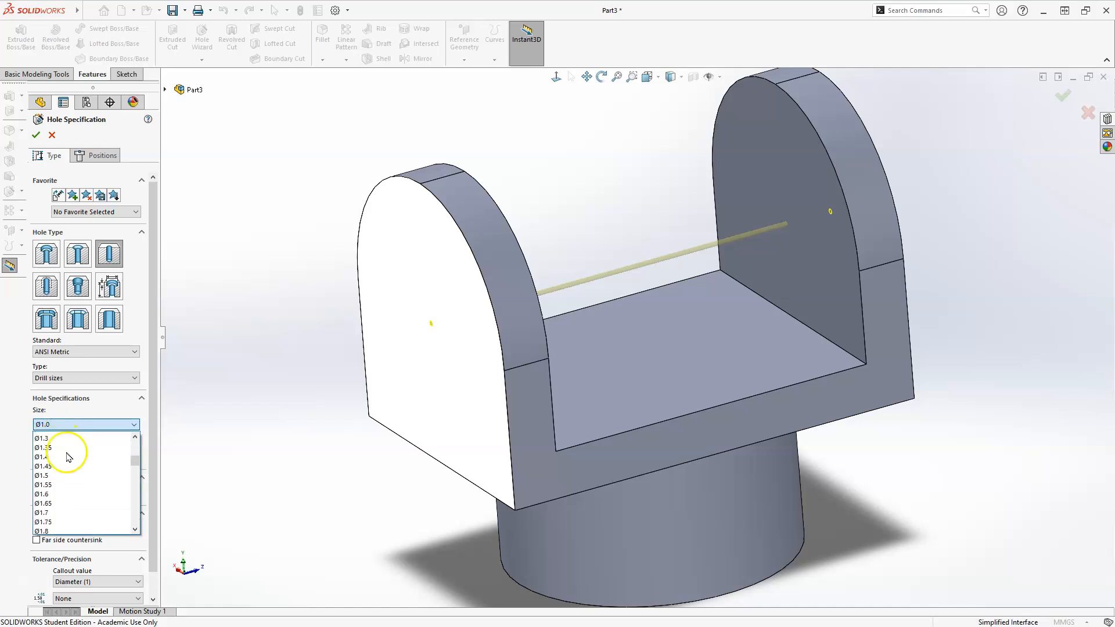
pyautogui.click(56, 387)
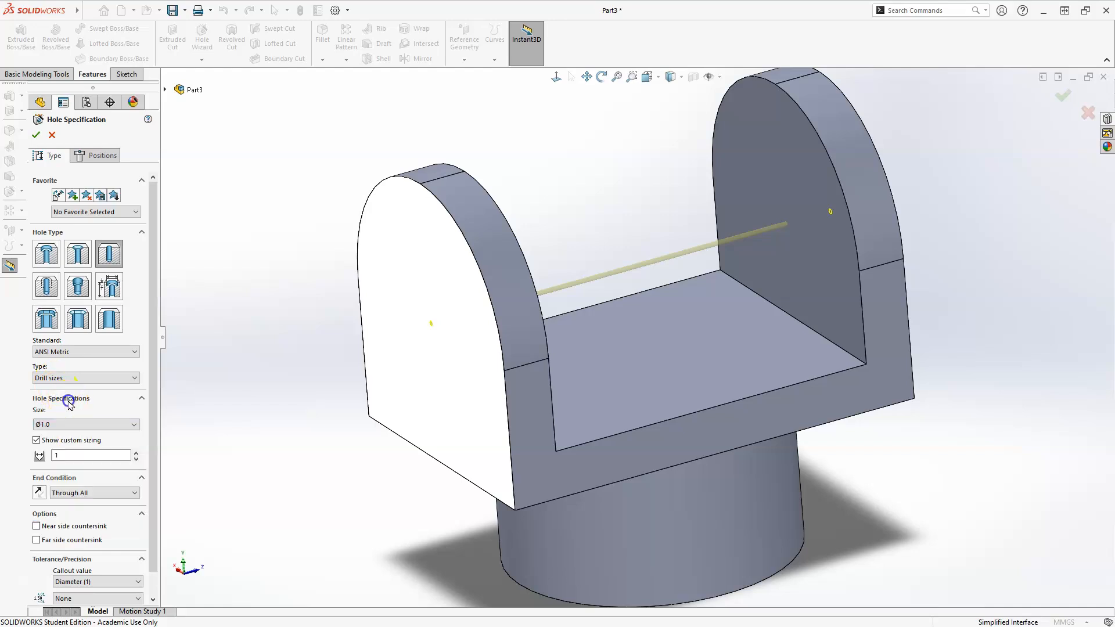
pyautogui.moveTo(57, 454); pyautogui.dragTo(42, 450)
pyautogui.write('20')
pyautogui.press('Return')
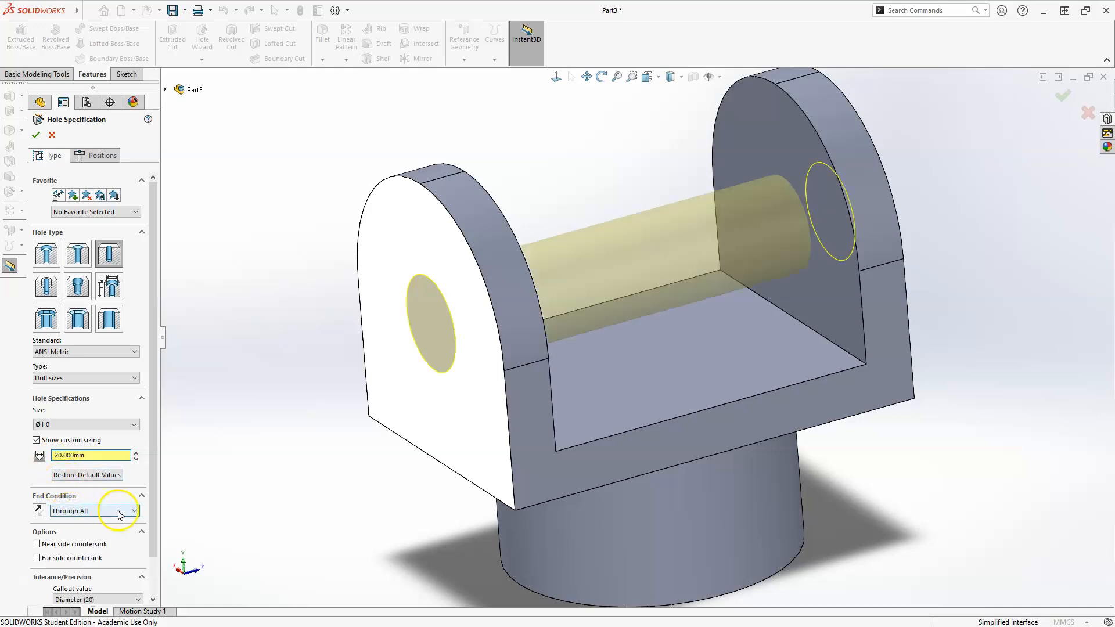
pyautogui.scroll(-1, 87, 494)
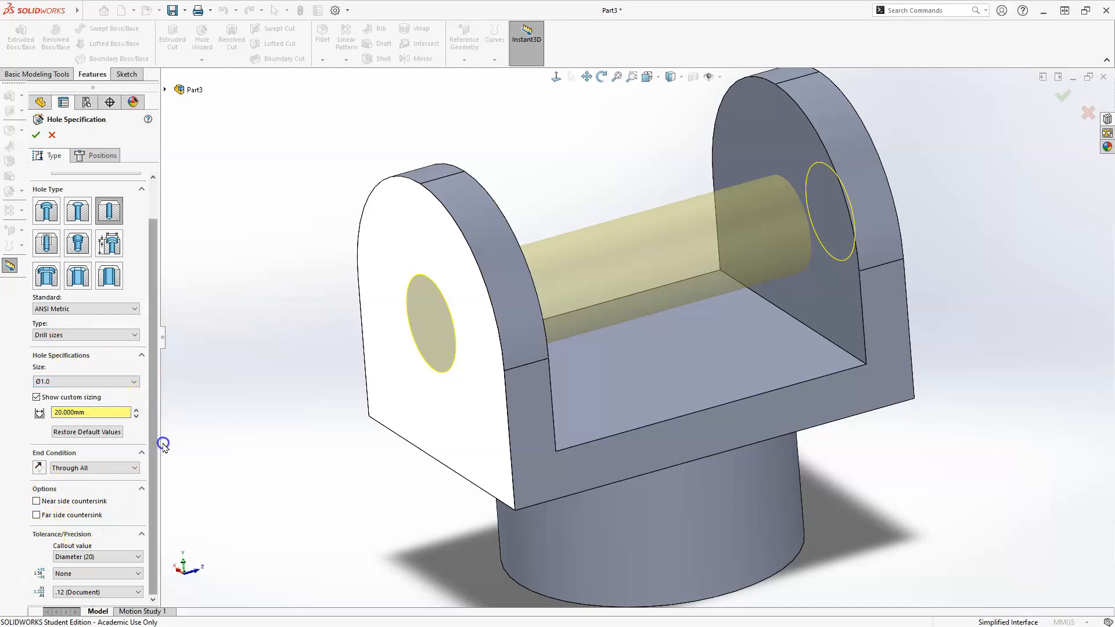
pyautogui.scroll(1, 163, 446)
pyautogui.click(37, 136)
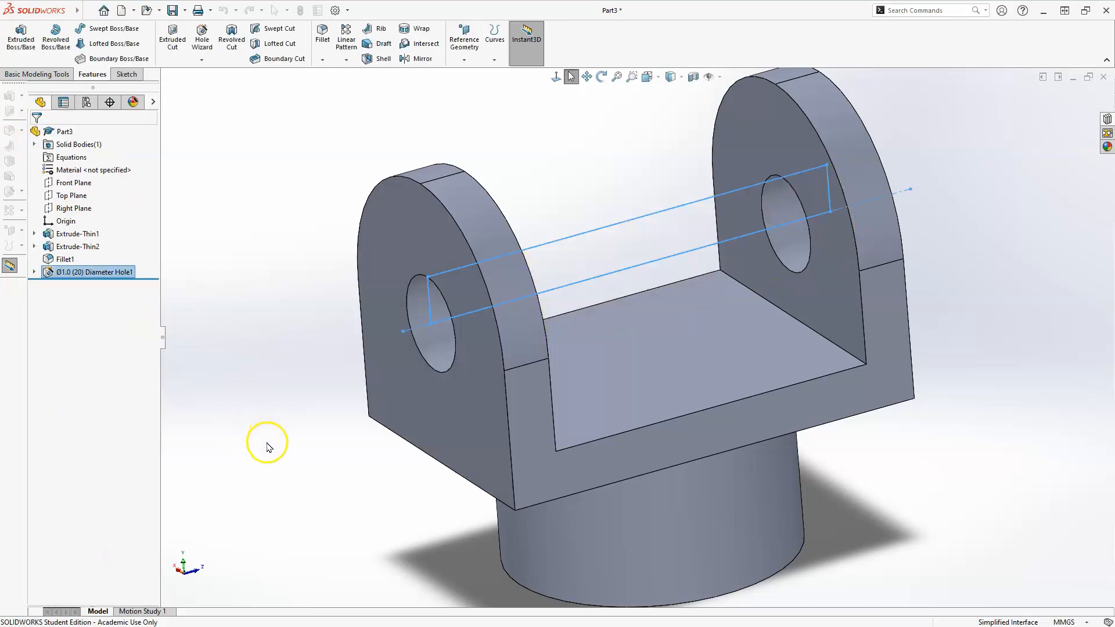
# Step: Clear the selection, fit the finished part in view and orient it to isometric
pyautogui.click(311, 186)
pyautogui.moveTo(294, 294); pyautogui.dragTo(355, 343, button='middle')
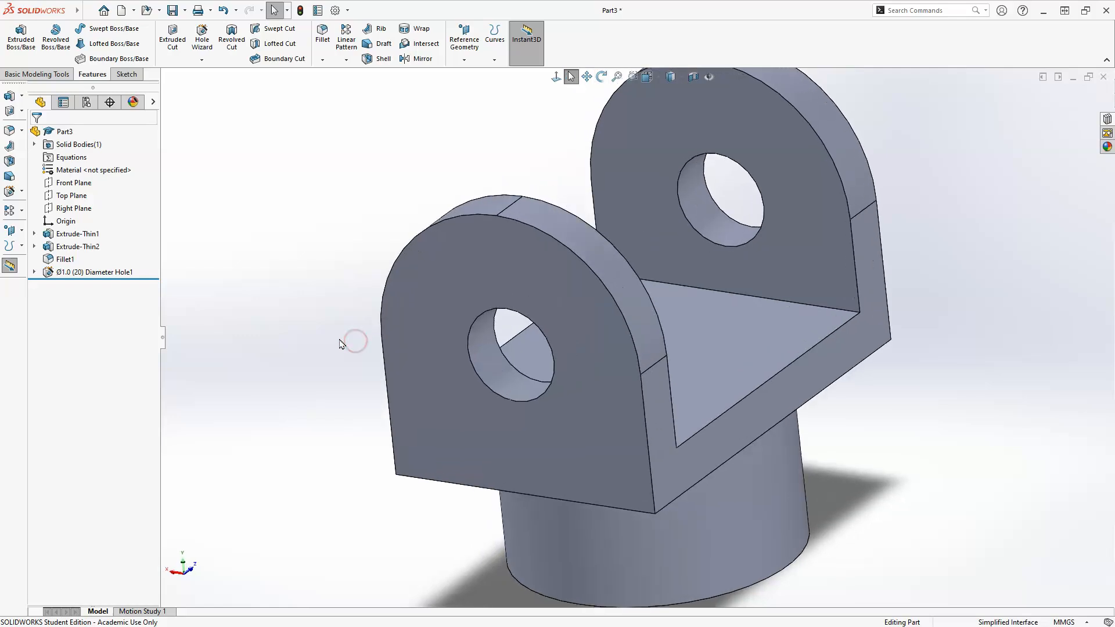
pyautogui.press('f')
pyautogui.press('space')
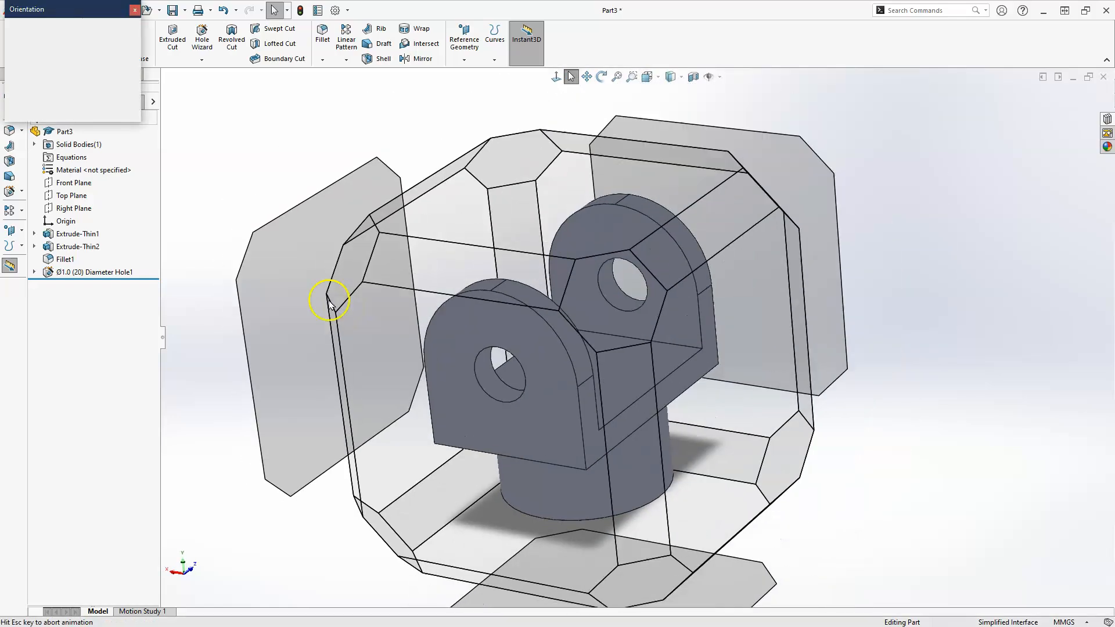
pyautogui.click(131, 48)
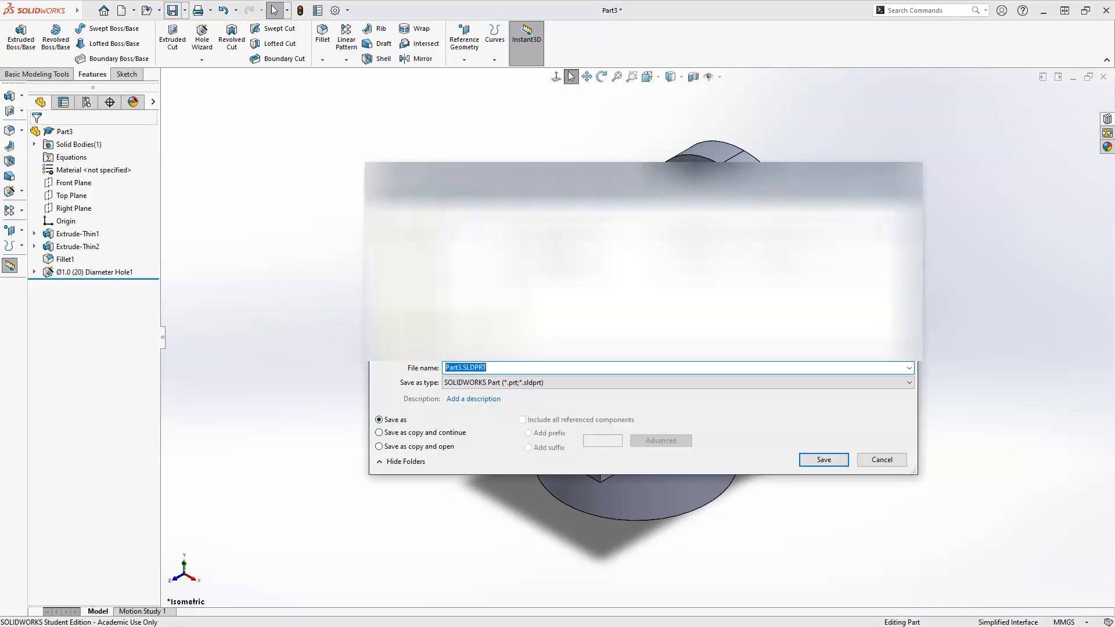
# Step: Save the part as Example 3
pyautogui.write('E')
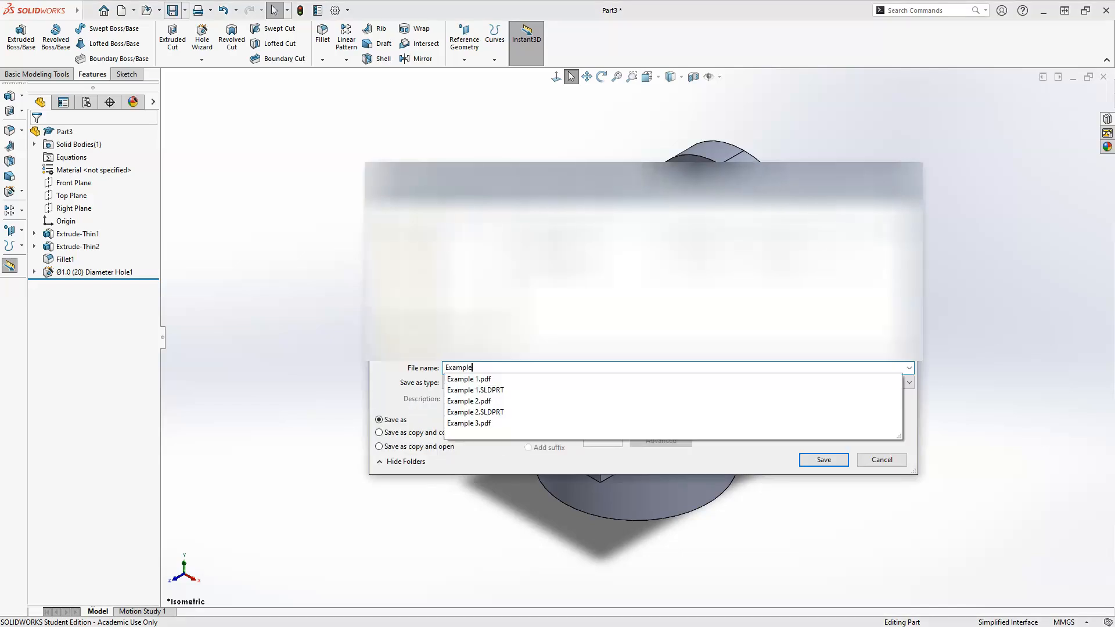
pyautogui.write('xample 3')
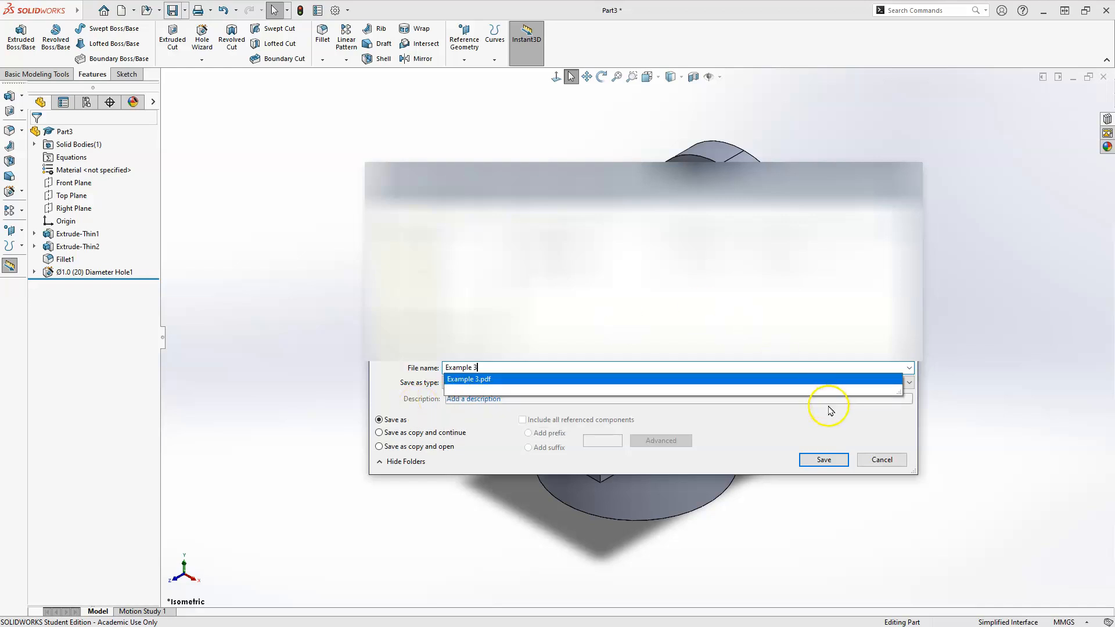
pyautogui.click(829, 462)
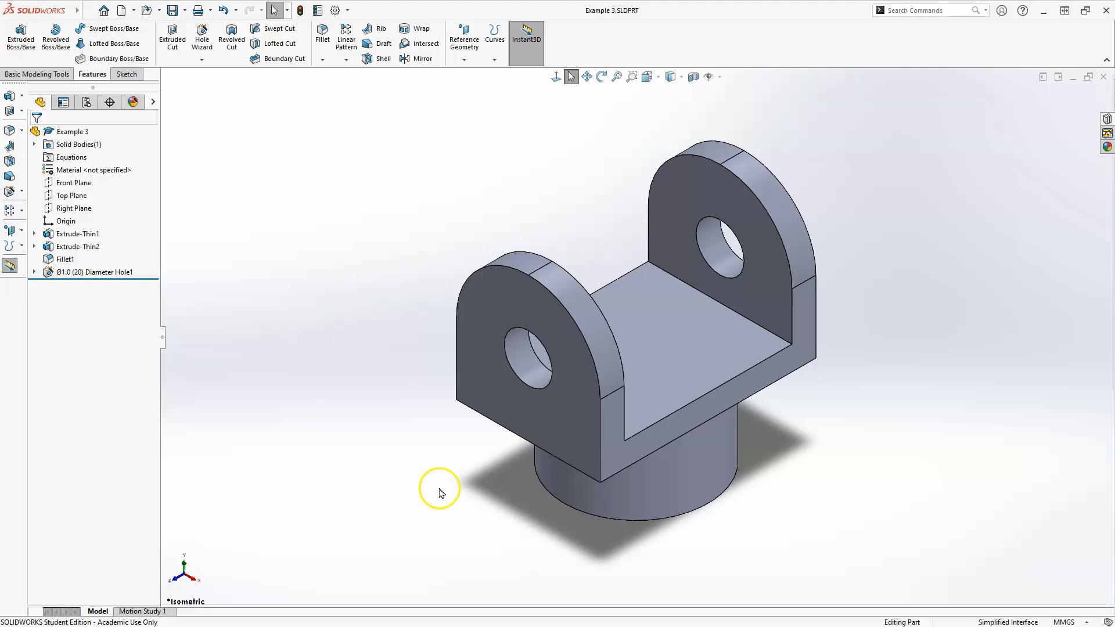
# Step: Create a new drawing with the B (ANSI) Landscape sheet format
pyautogui.click(121, 10)
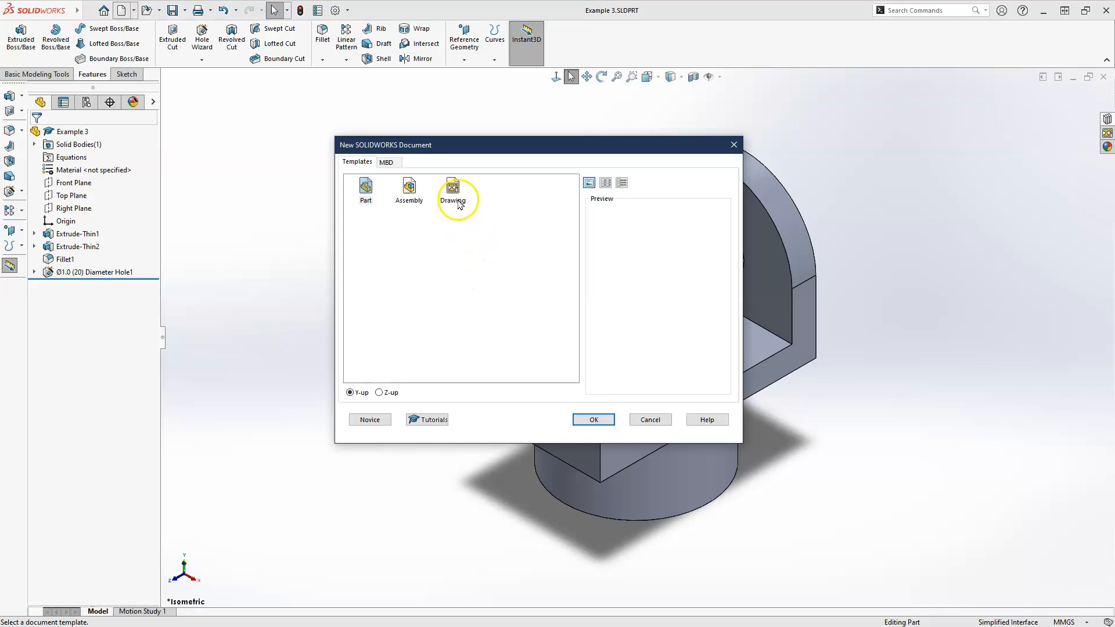
pyautogui.click(596, 421)
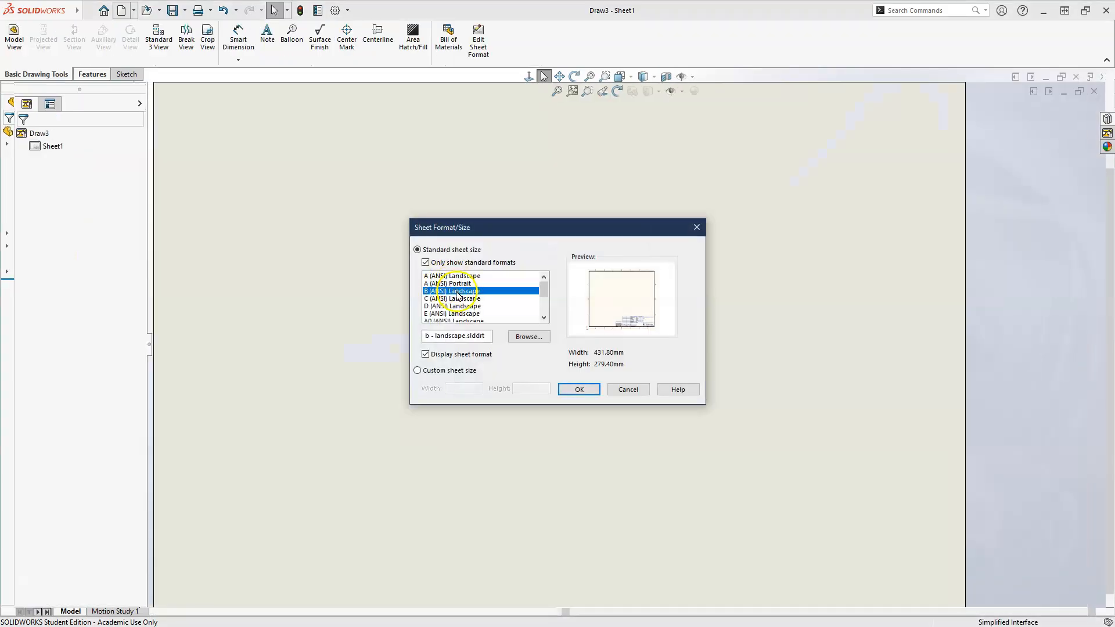
pyautogui.click(578, 389)
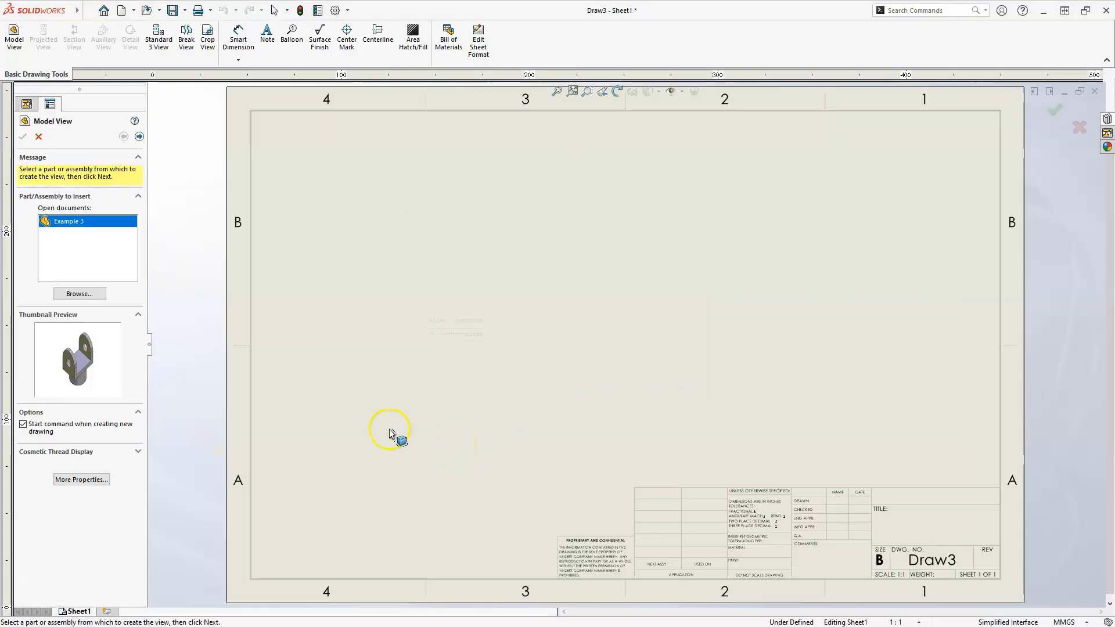
# Step: Insert a front view of Example 3 in the lower-left area of the drawing sheet
pyautogui.doubleClick(75, 228)
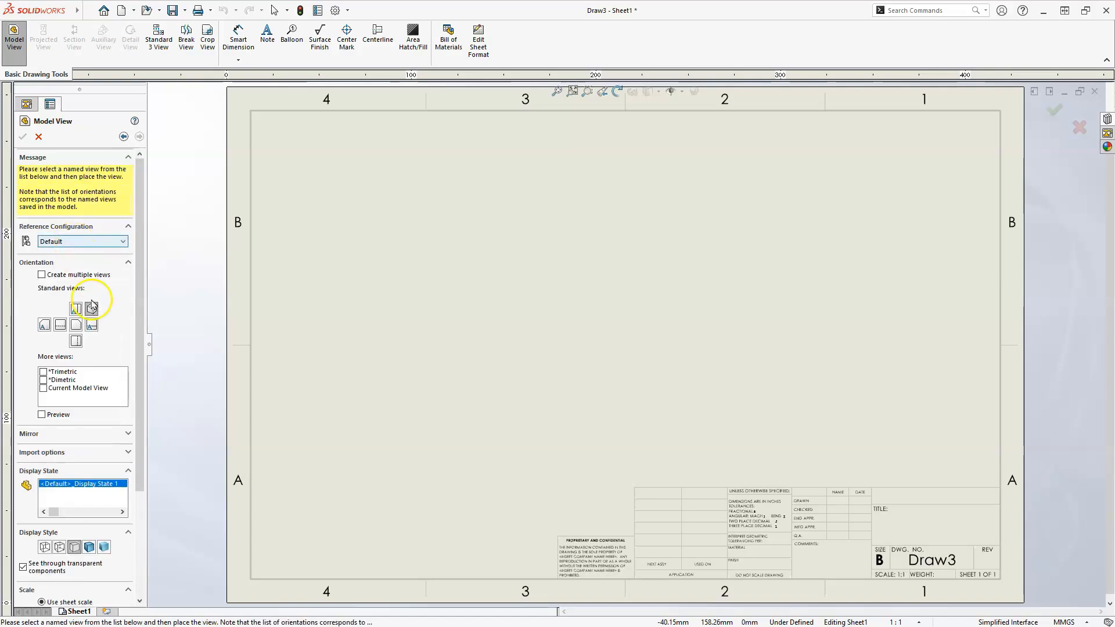
pyautogui.click(76, 326)
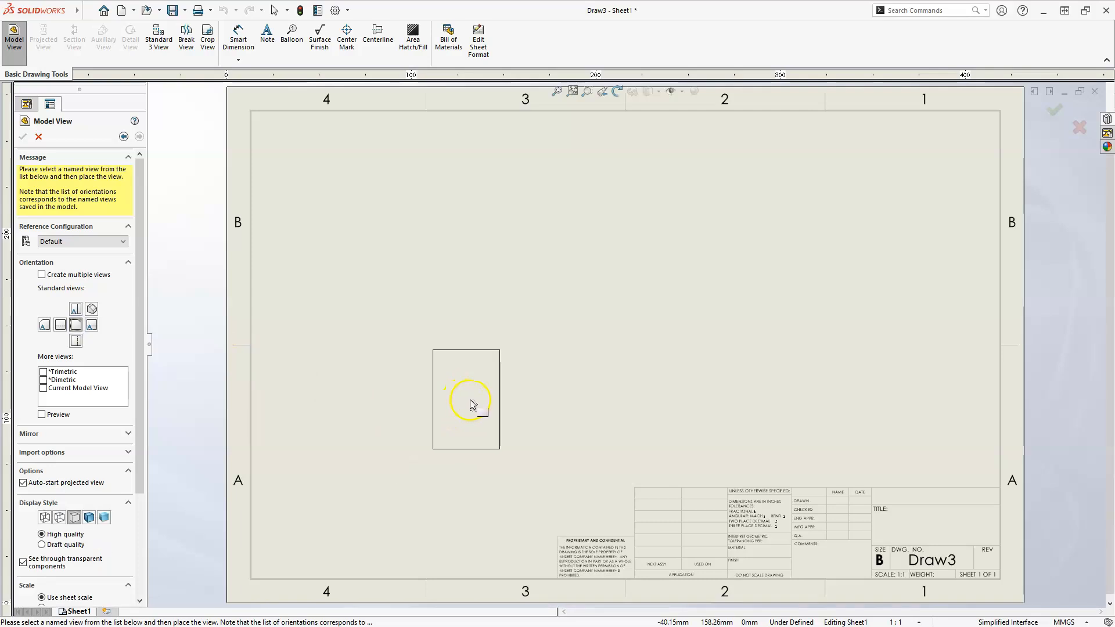
pyautogui.click(474, 402)
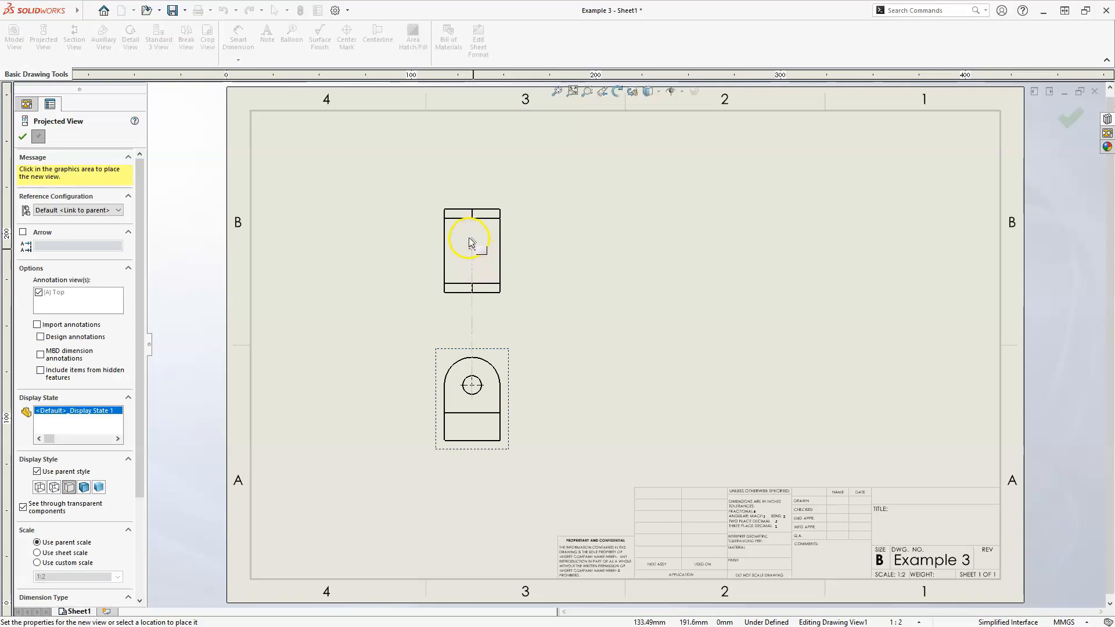
# Step: Project top, right and isometric views from the front view, and move the isometric view to the sheet's upper-right corner
pyautogui.click(471, 232)
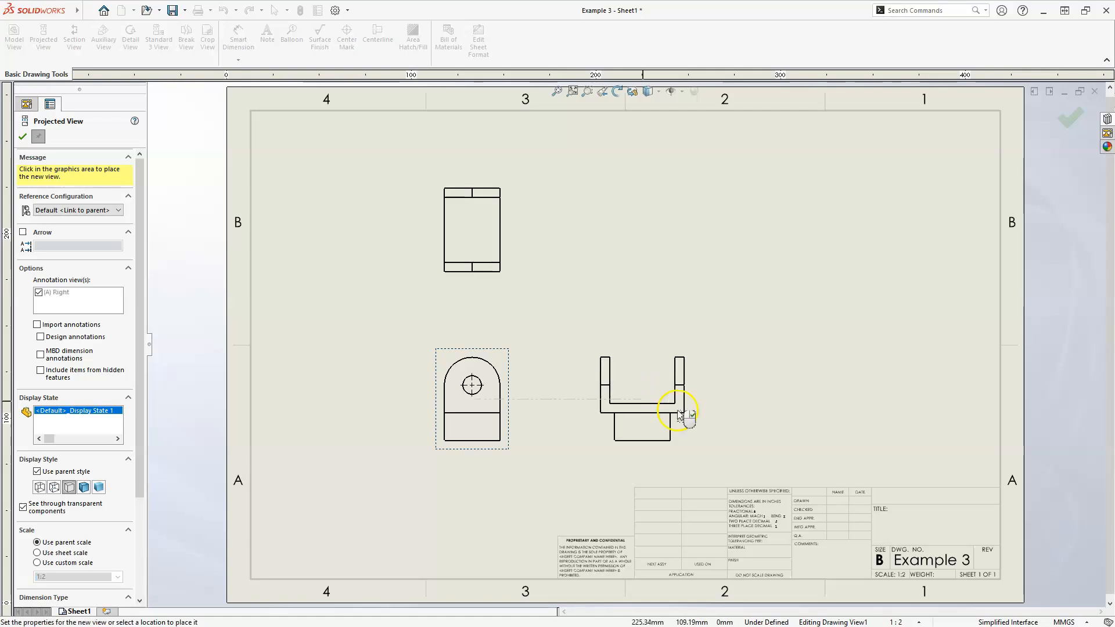
pyautogui.click(699, 411)
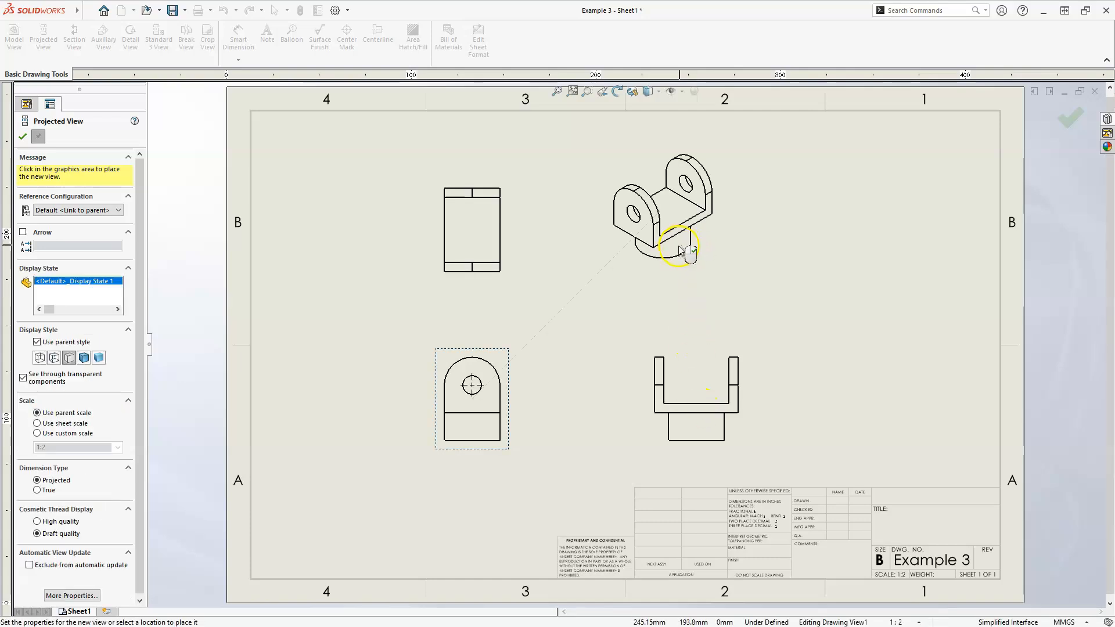
pyautogui.click(680, 247)
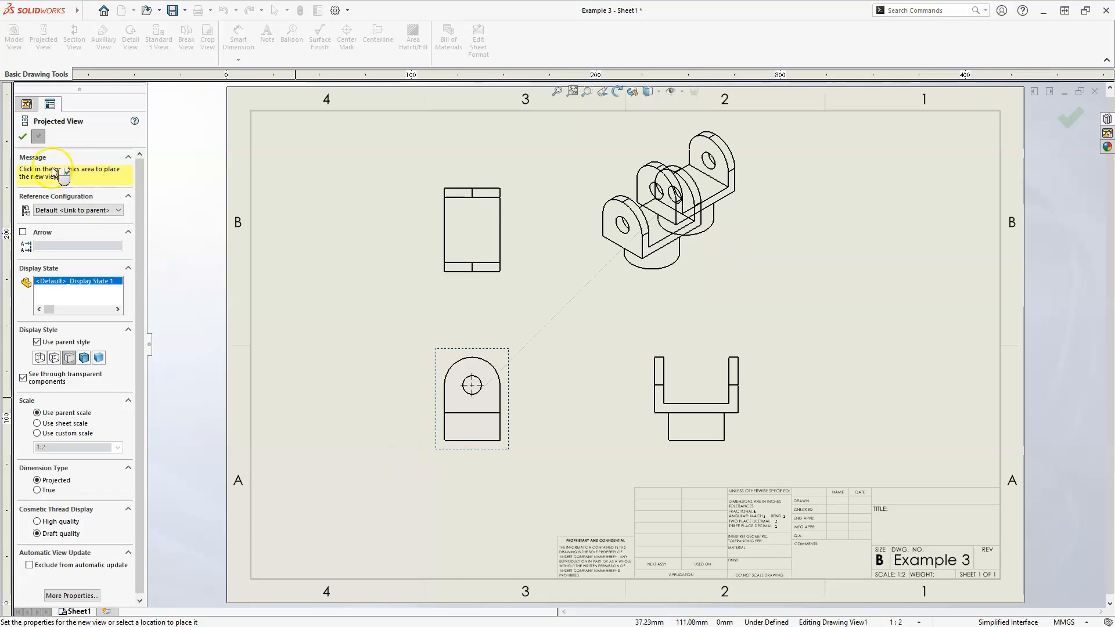
pyautogui.click(27, 140)
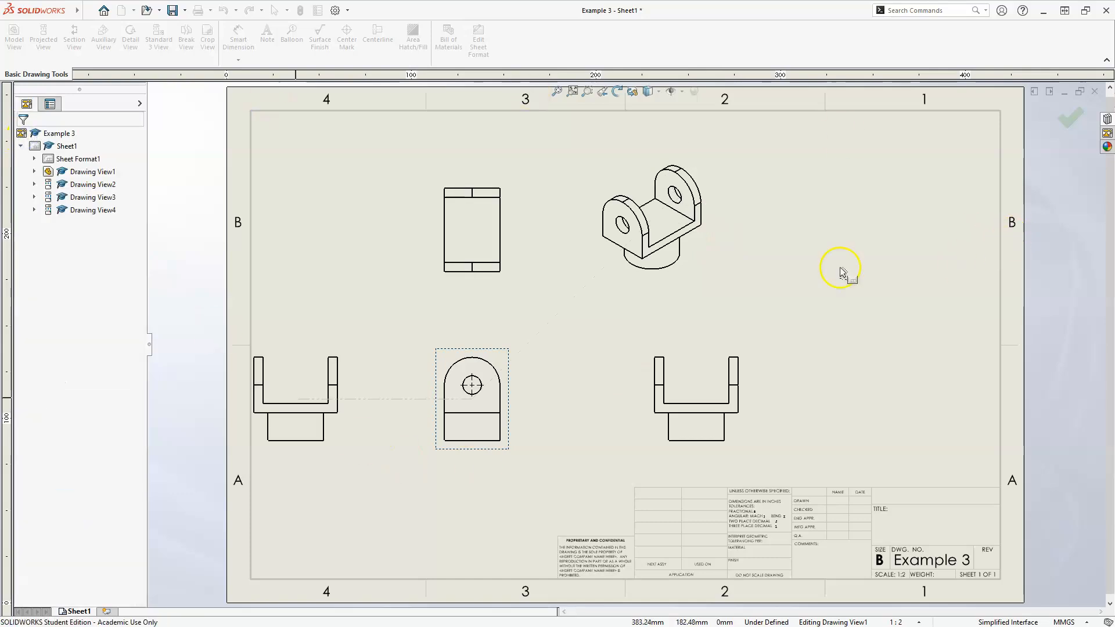
pyautogui.moveTo(717, 267)
pyautogui.mouseDown()
pyautogui.moveTo(916, 252)
pyautogui.moveTo(1003, 225)
pyautogui.moveTo(976, 236)
pyautogui.mouseUp()
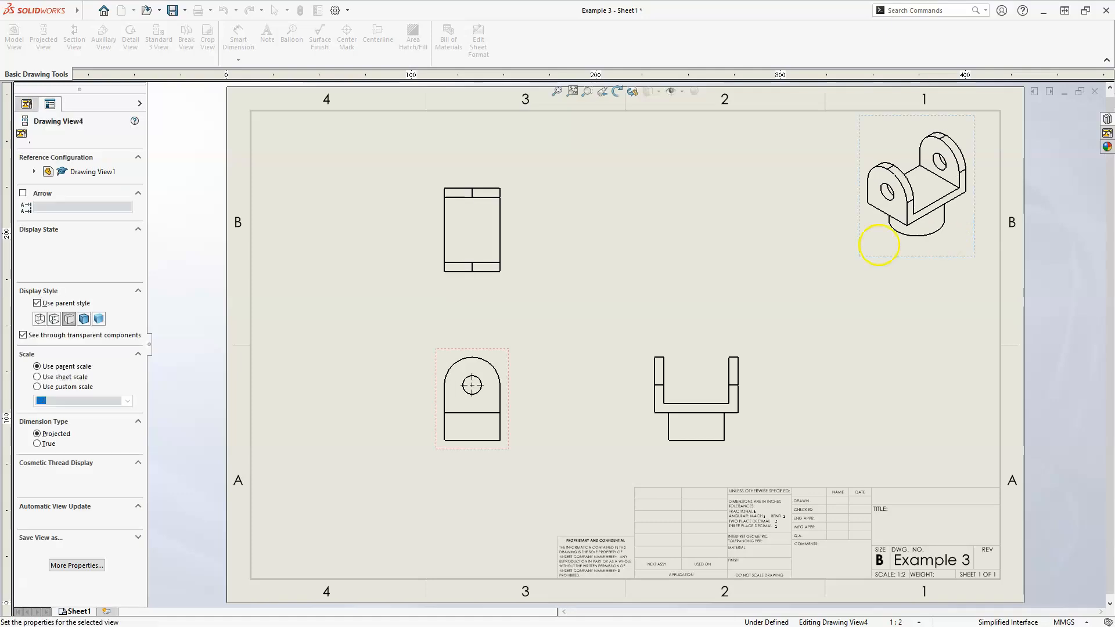
pyautogui.click(472, 542)
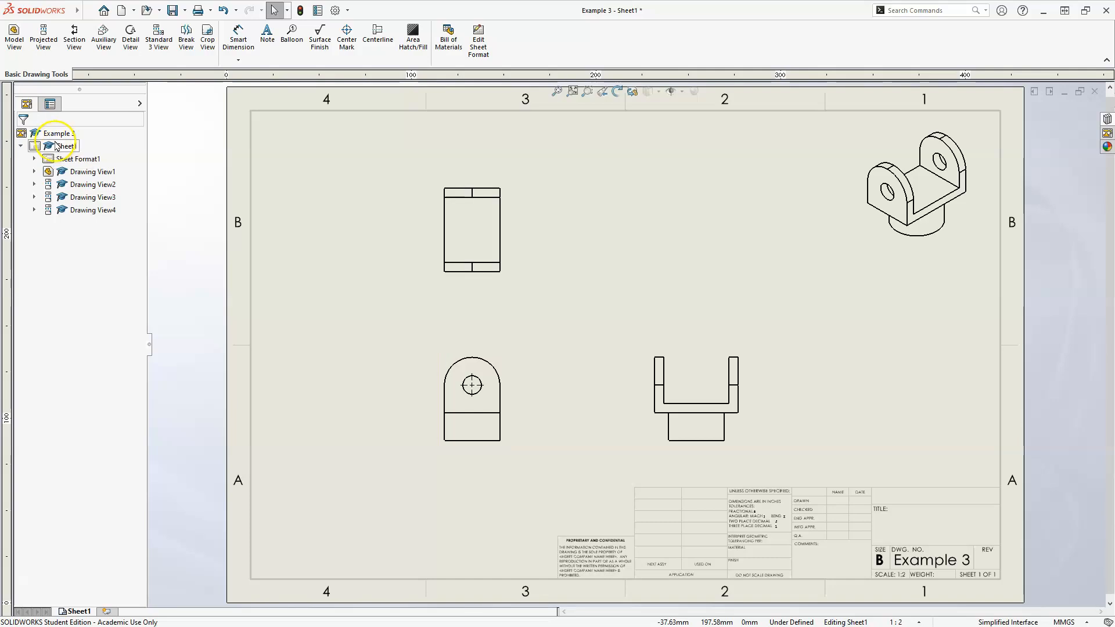
# Step: Set the sheet scale of Sheet1 to 1:1
pyautogui.rightClick(57, 147)
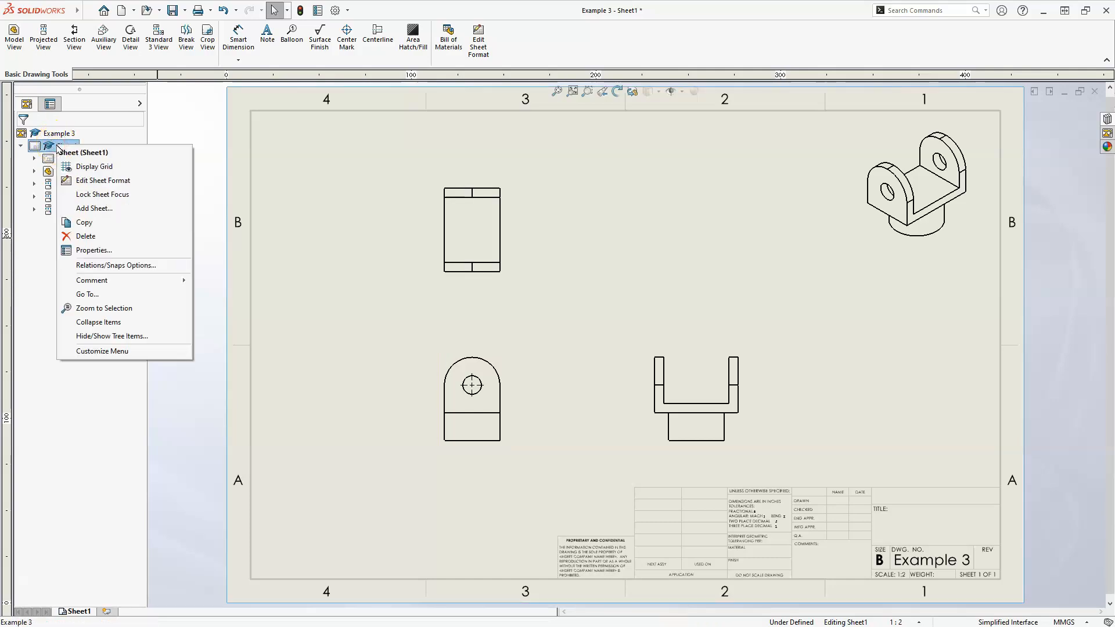
pyautogui.click(93, 250)
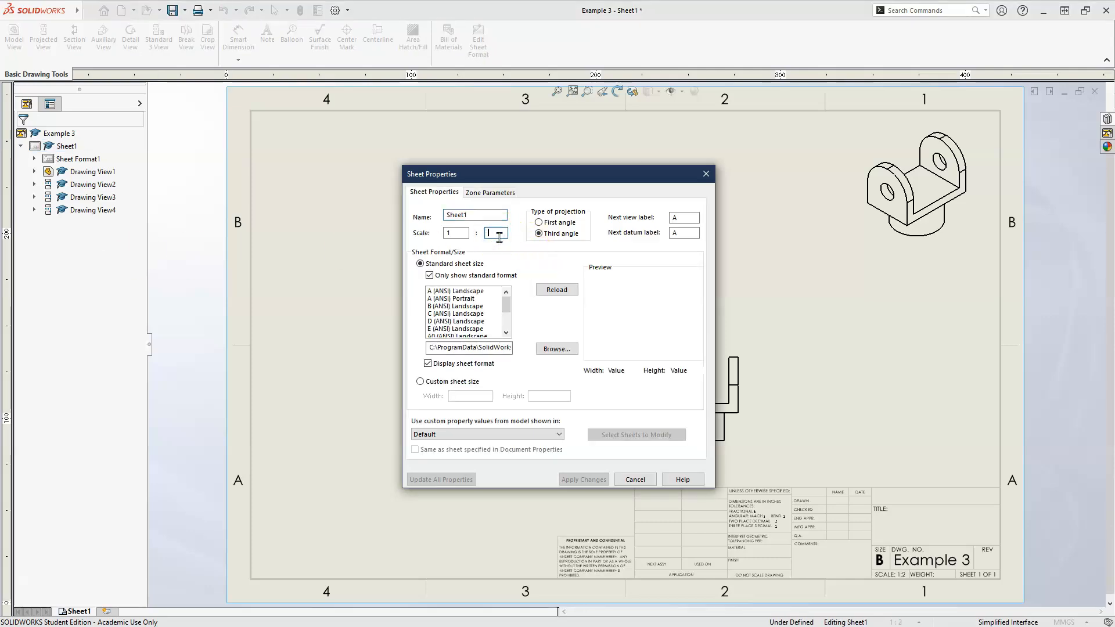
pyautogui.write('1')
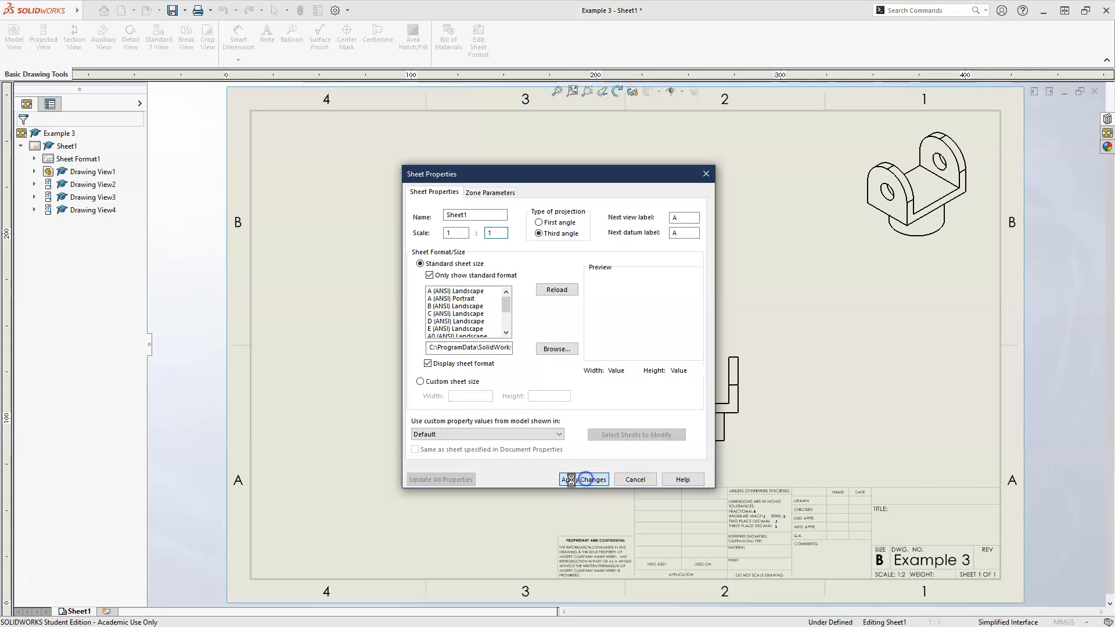
pyautogui.click(583, 480)
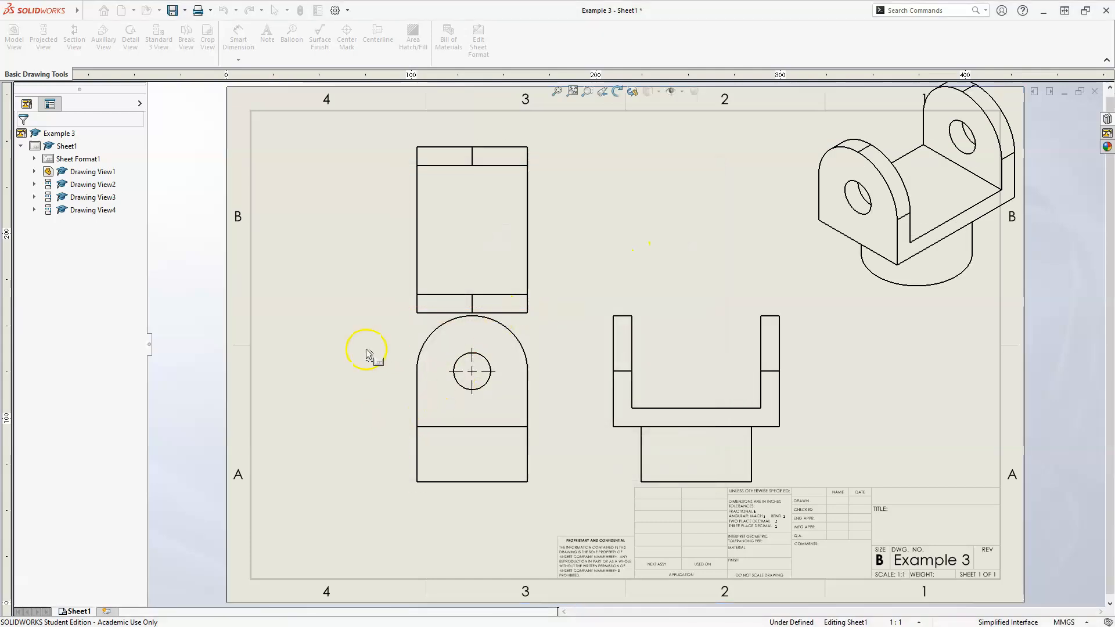
# Step: Set the sheet scale of Sheet1 to 1:1.5 and move the top view farther above the front view
pyautogui.rightClick(69, 147)
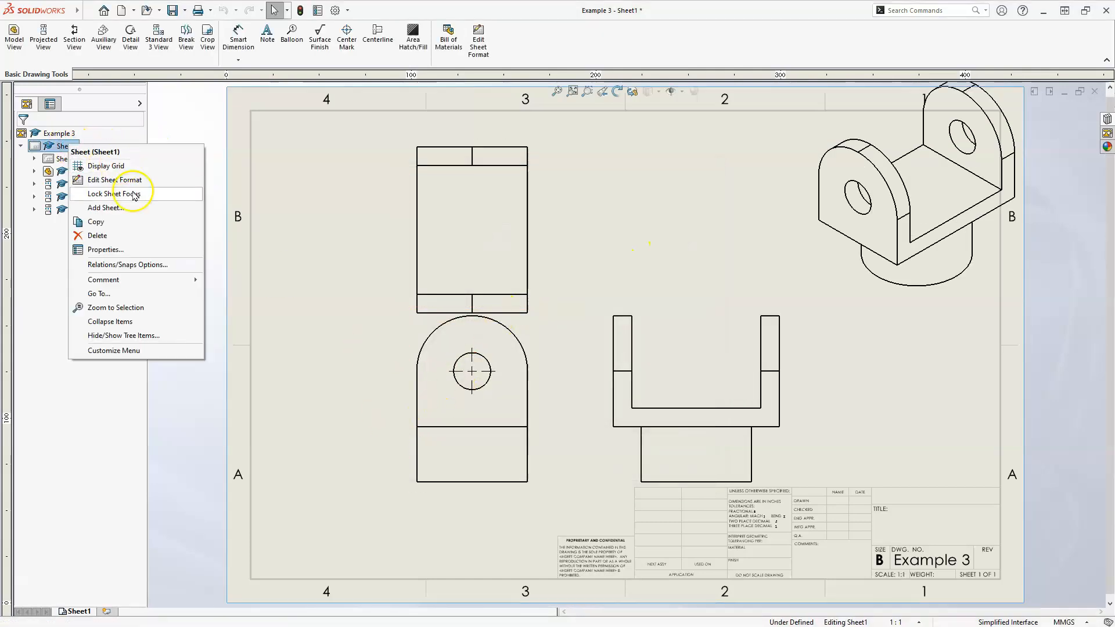
pyautogui.click(101, 249)
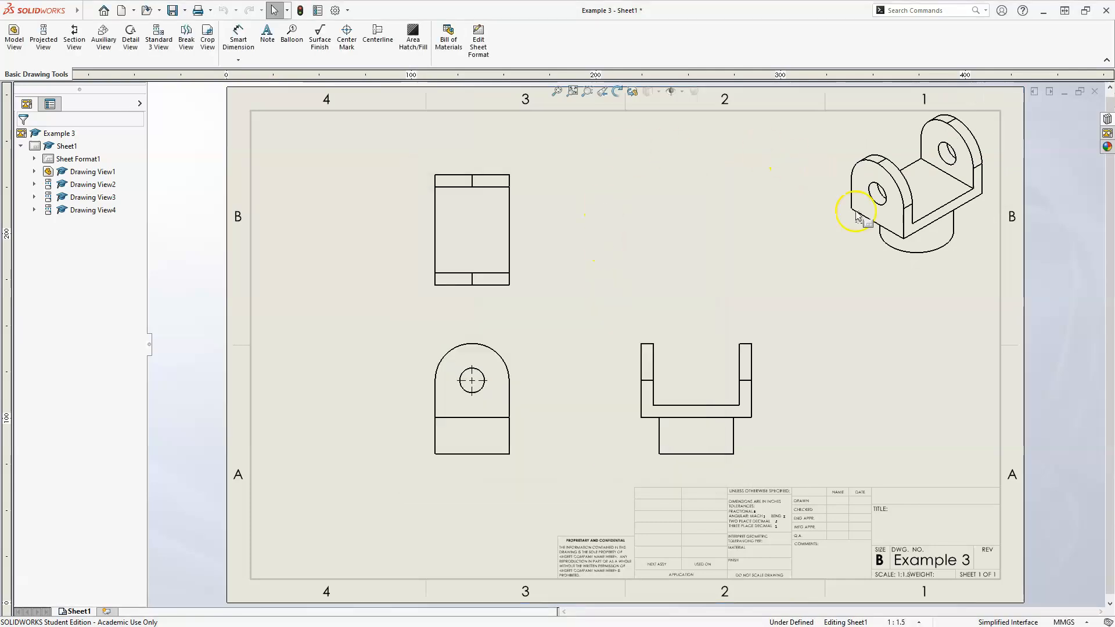
pyautogui.moveTo(482, 236)
pyautogui.mouseDown()
pyautogui.moveTo(525, 237)
pyautogui.moveTo(519, 200)
pyautogui.moveTo(520, 212)
pyautogui.mouseUp()
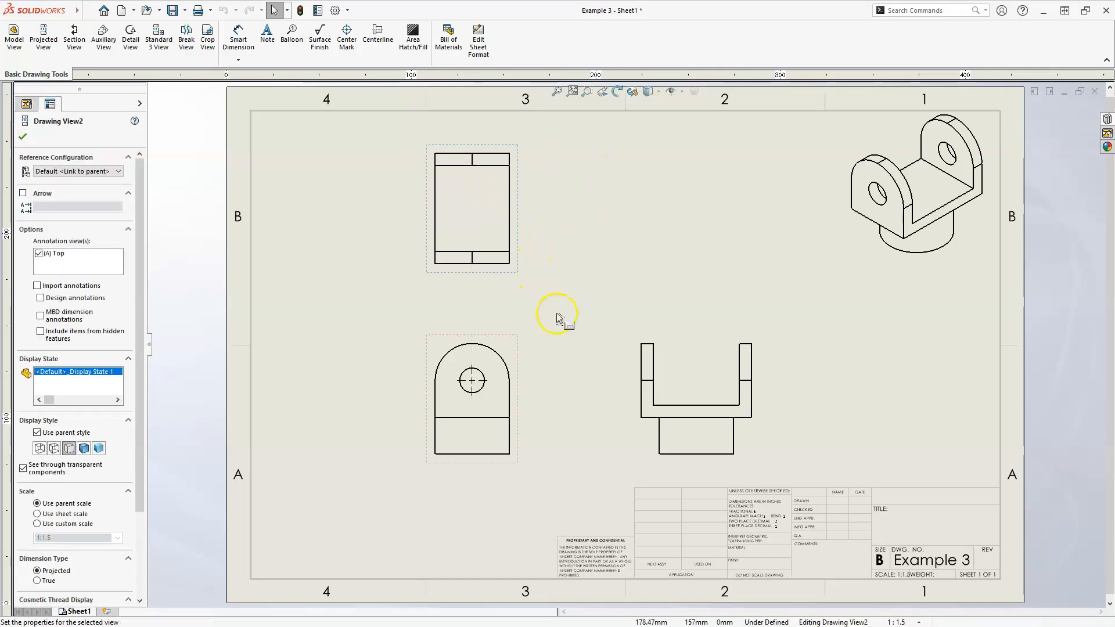
pyautogui.moveTo(509, 276); pyautogui.dragTo(509, 275)
pyautogui.press('Escape')
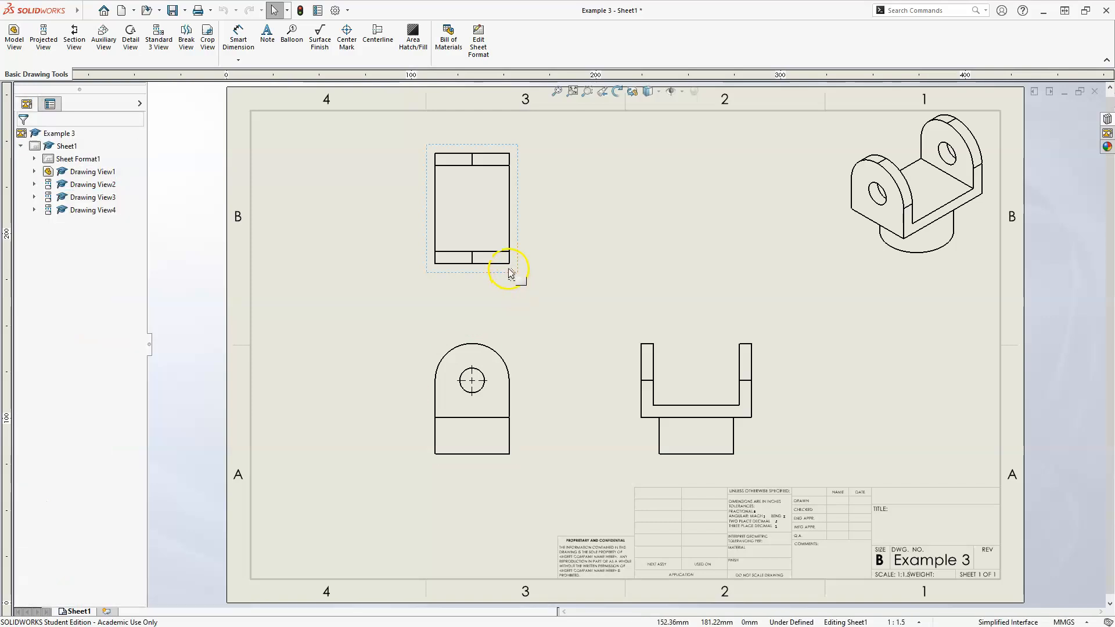
# Step: Set the top view's tangent edge display to Tangent Edges Removed
pyautogui.click(509, 272)
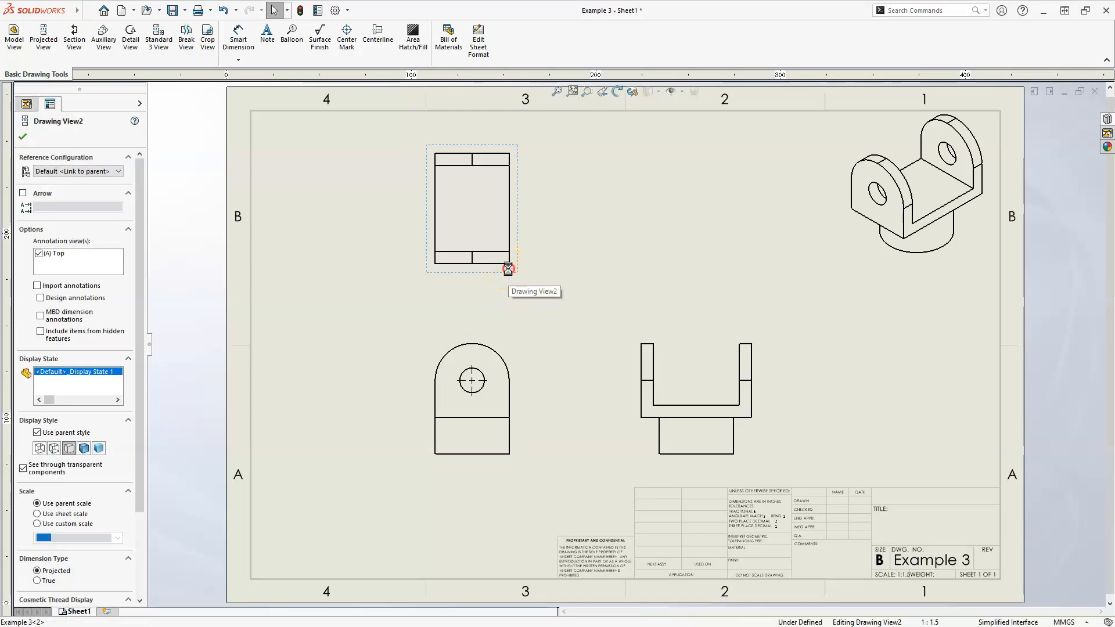
pyautogui.rightClick(514, 284)
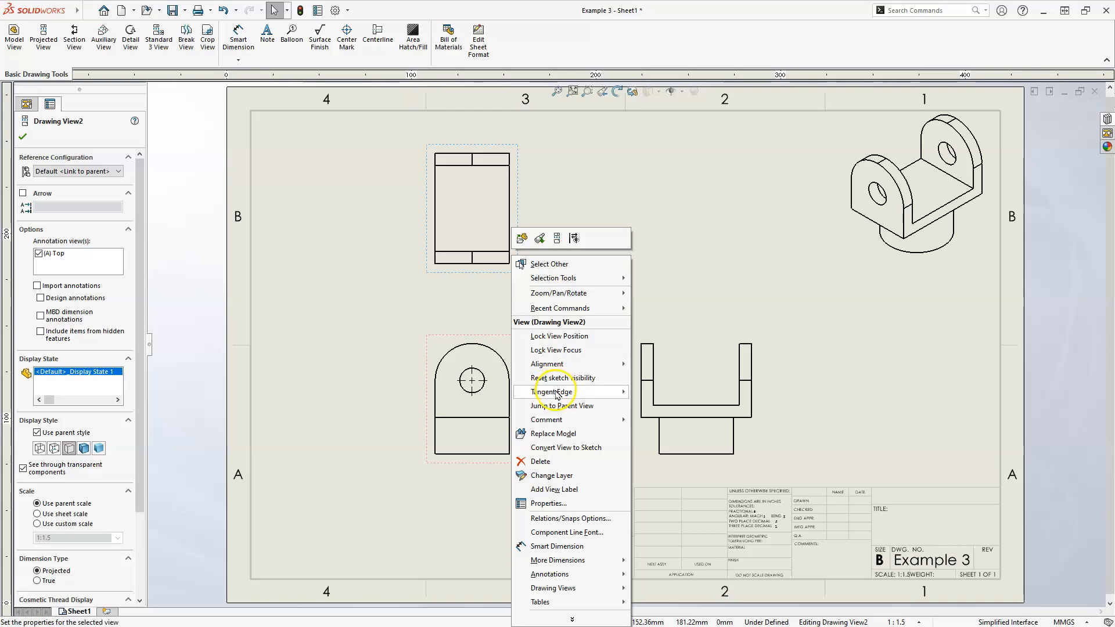
pyautogui.moveTo(560, 392)
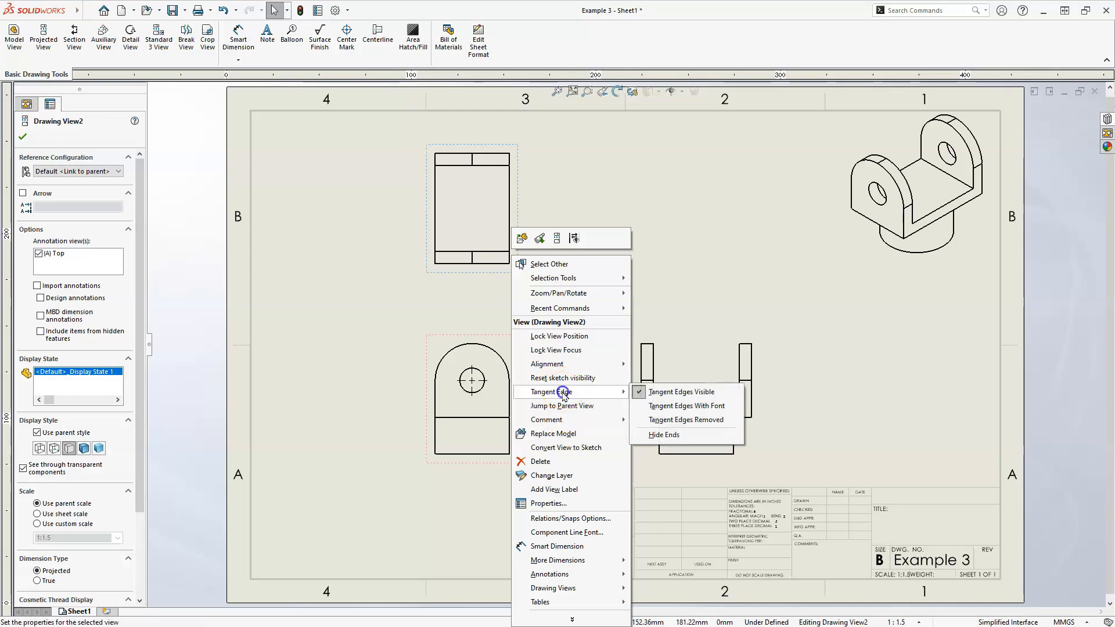
pyautogui.click(667, 426)
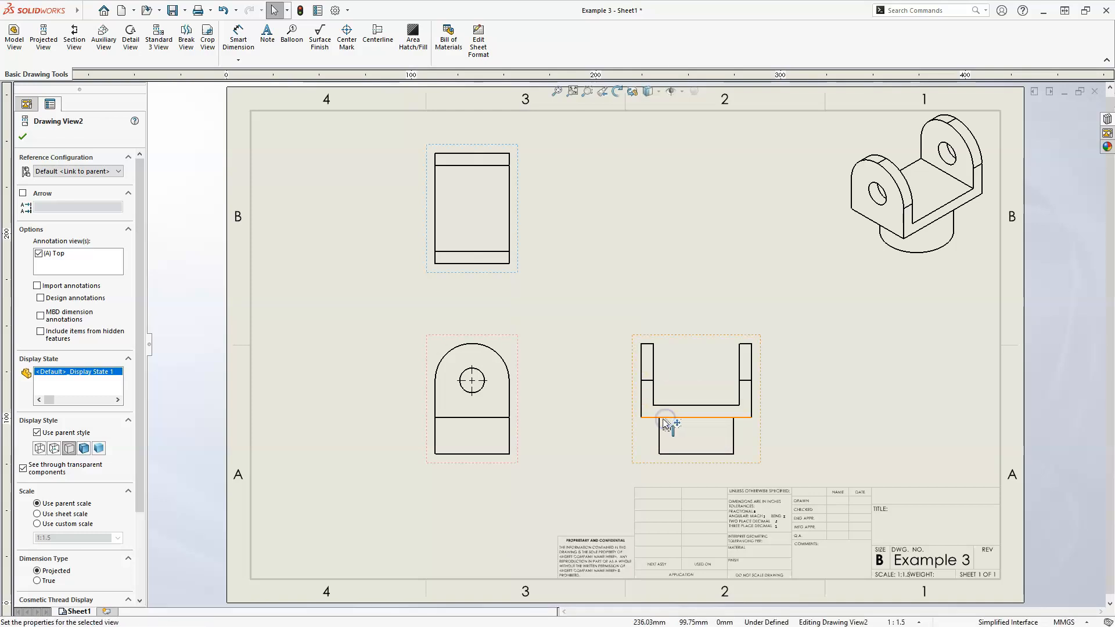
pyautogui.click(629, 442)
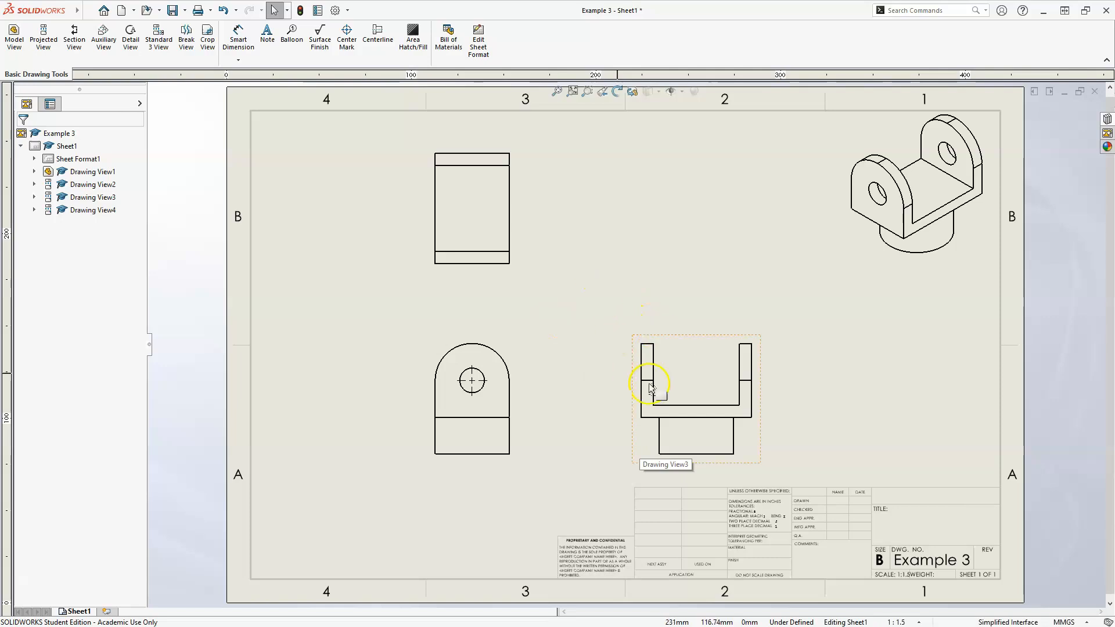
# Step: Delete the projected right view from the sheet
pyautogui.click(632, 432)
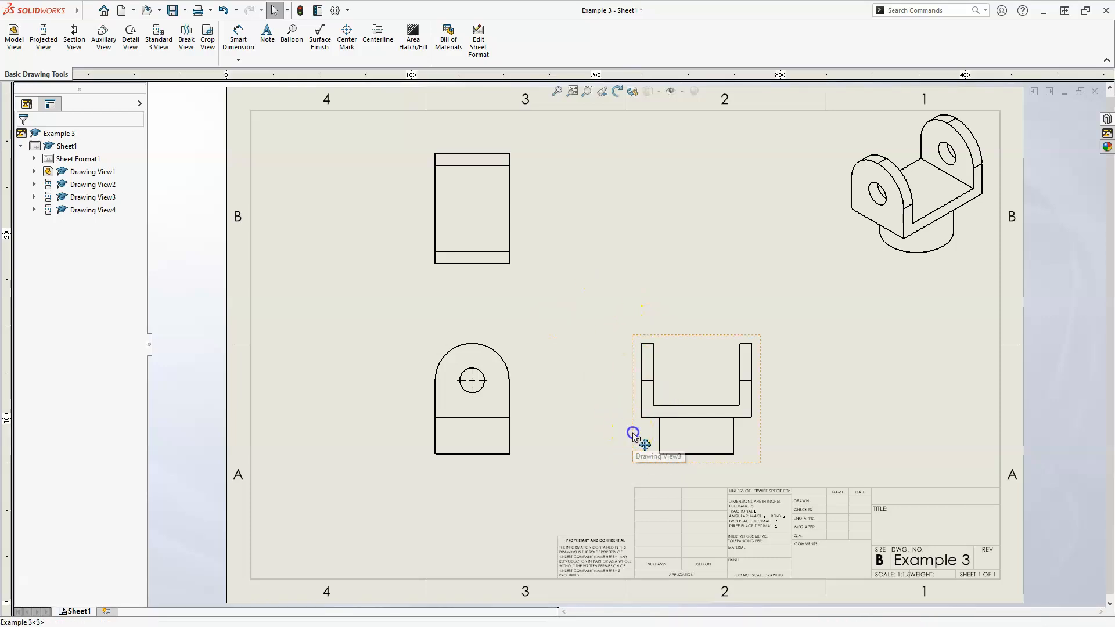
pyautogui.press('Delete')
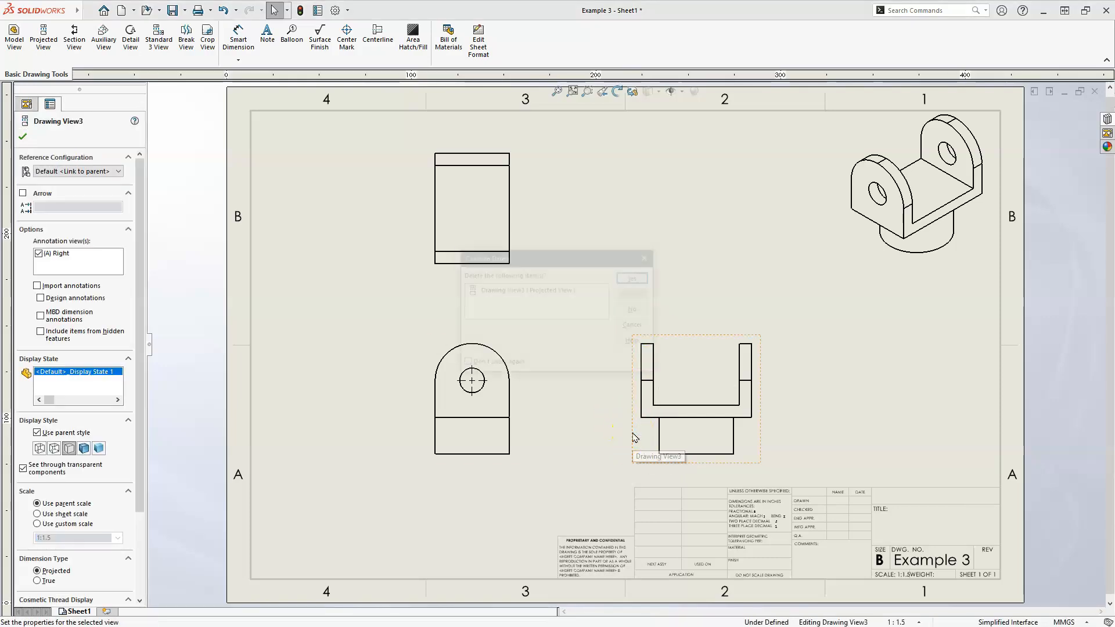
pyautogui.click(635, 278)
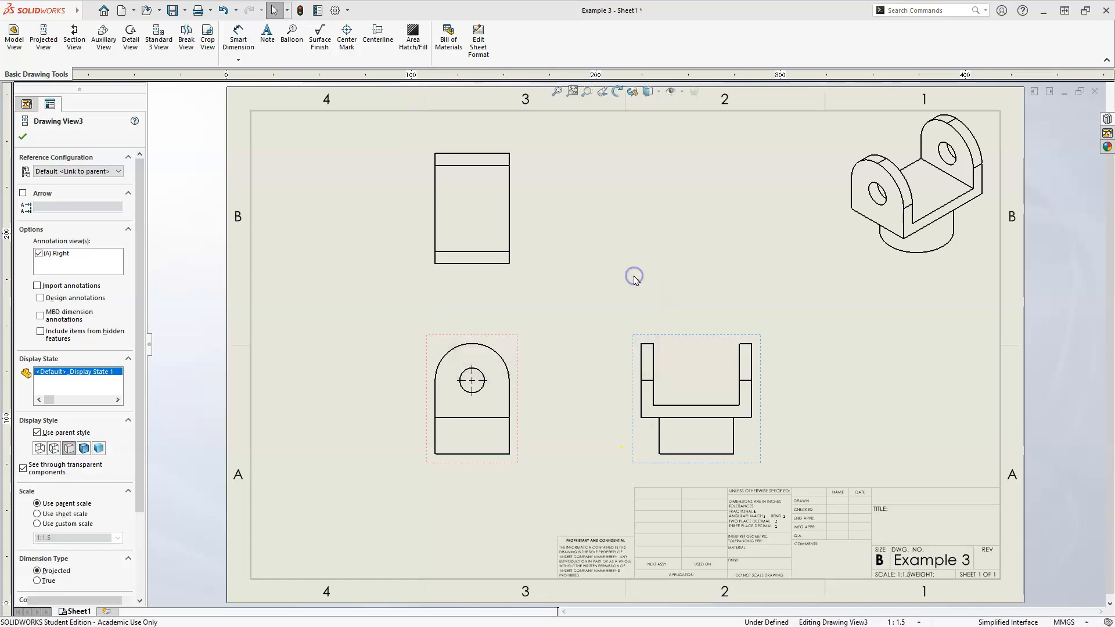
# Step: Create a section view from the front view with a vertical cutting line through the hole's centre, placed to the right of the front view
pyautogui.scroll(-3, 430, 450)
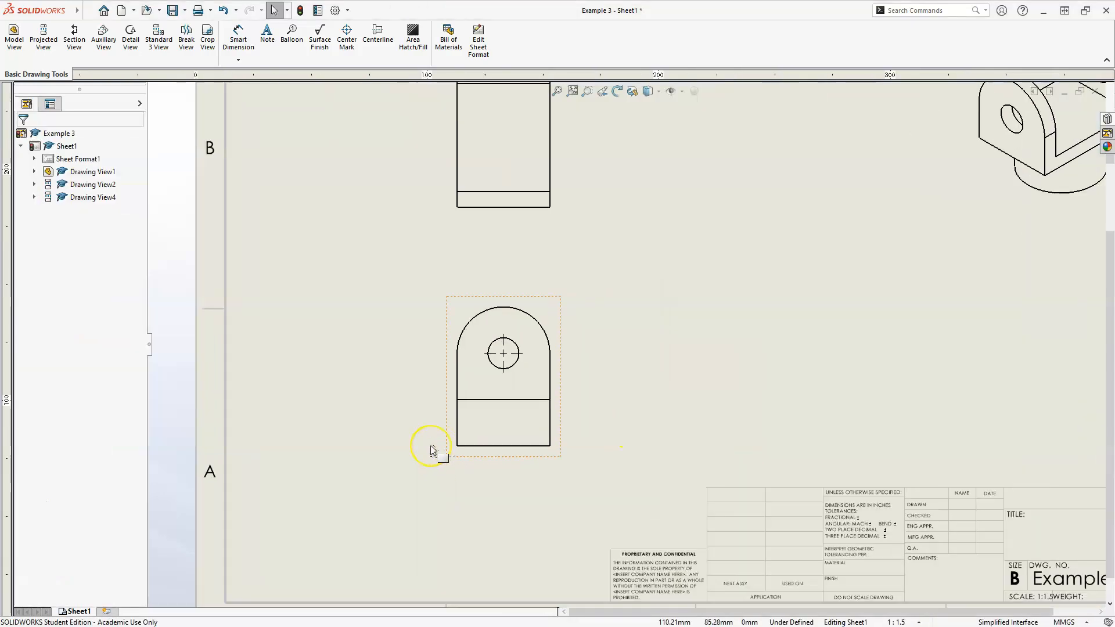
pyautogui.keyDown('ctrl'); pyautogui.moveTo(430, 451); pyautogui.dragTo(465, 427, button='middle'); pyautogui.keyUp('ctrl')
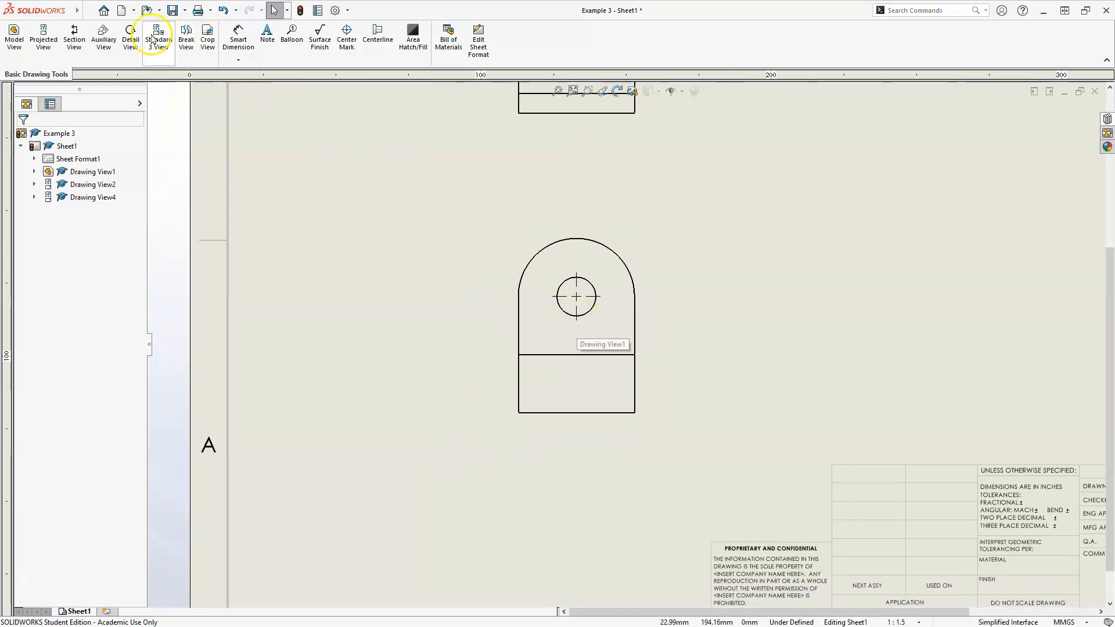
pyautogui.click(85, 34)
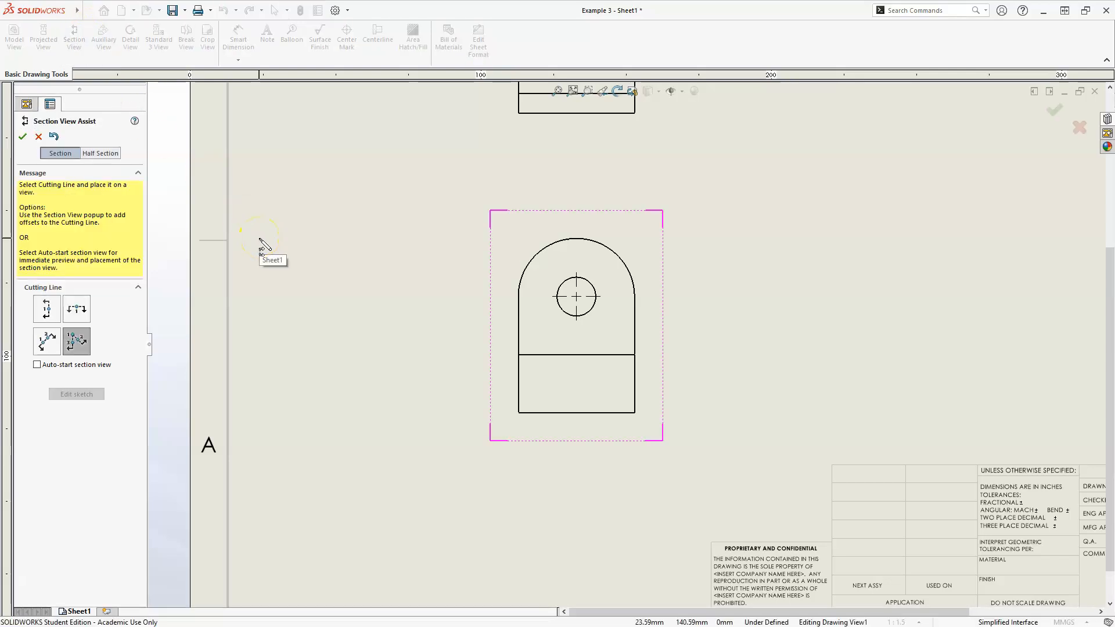
pyautogui.click(48, 311)
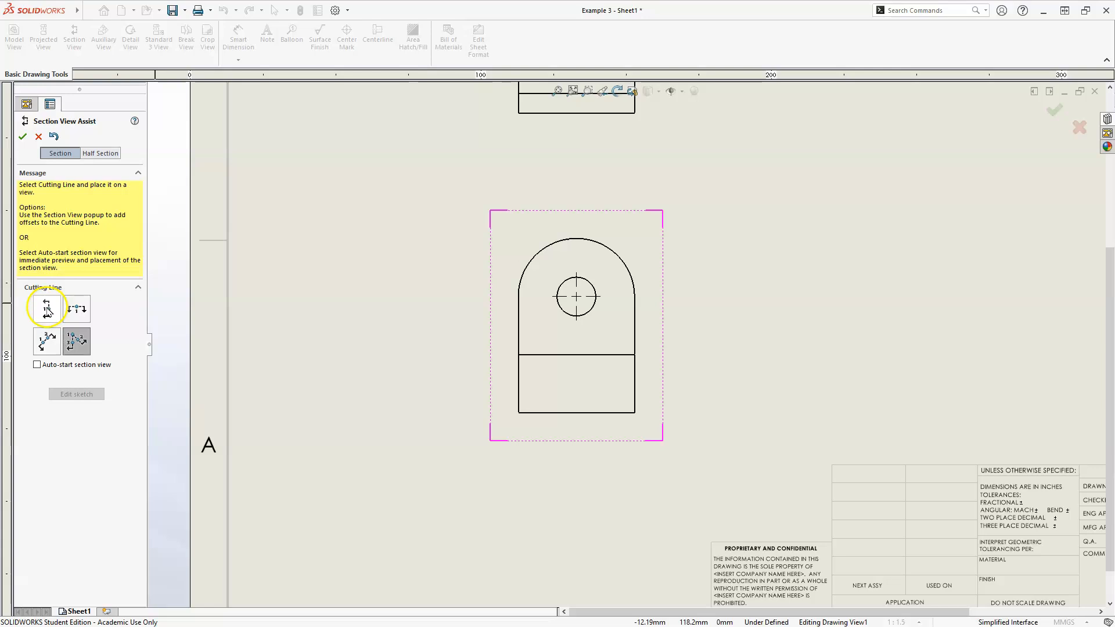
pyautogui.click(49, 314)
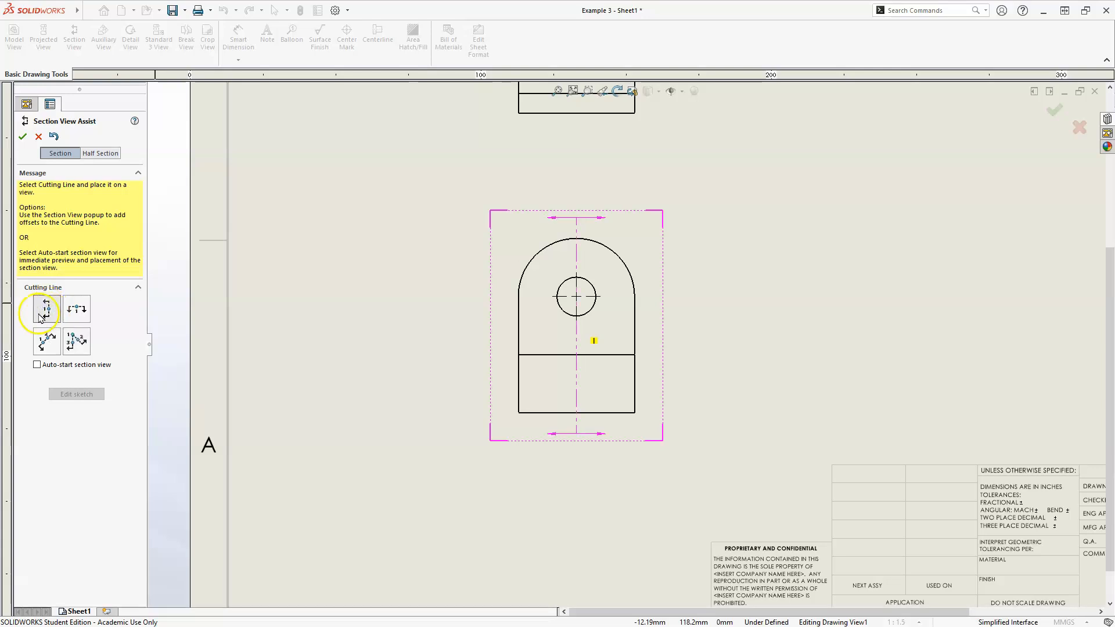
pyautogui.click(576, 297)
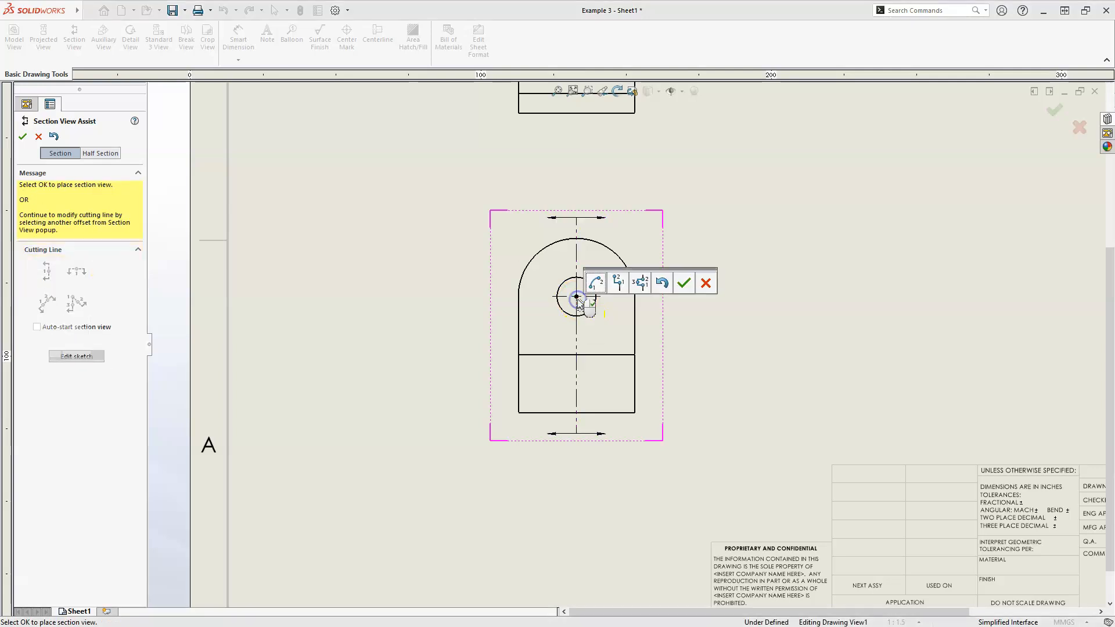
pyautogui.click(685, 284)
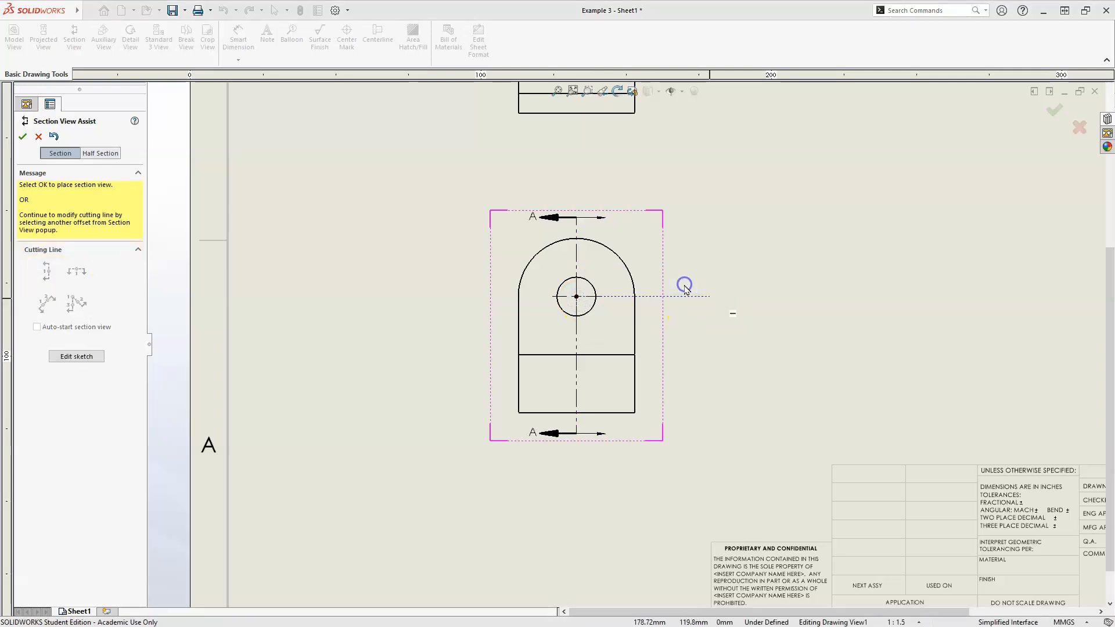
pyautogui.click(828, 320)
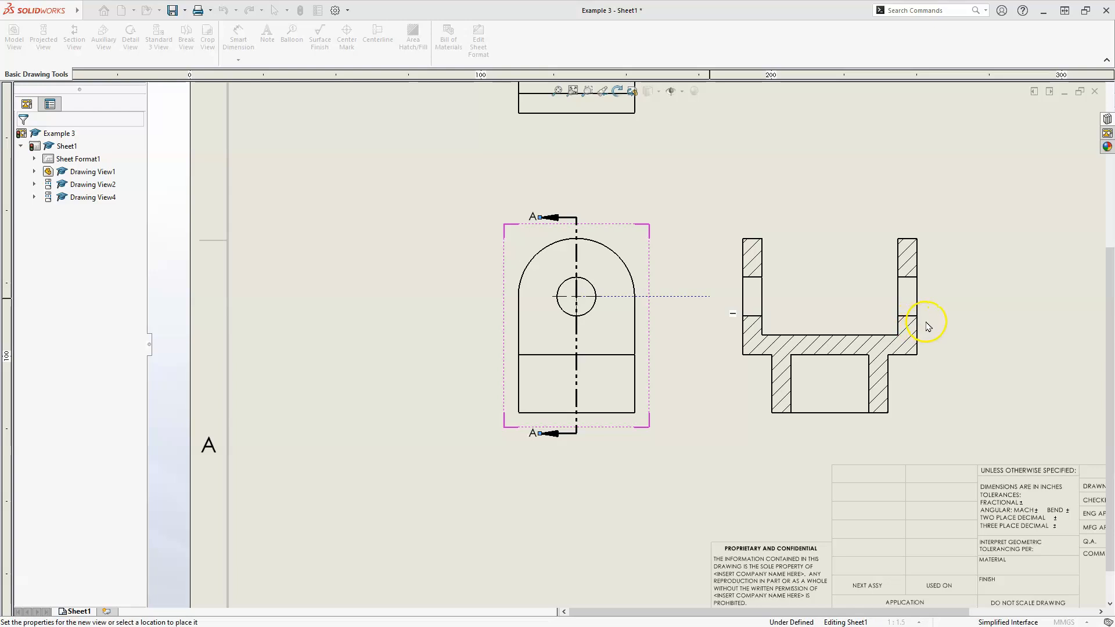
pyautogui.click(932, 319)
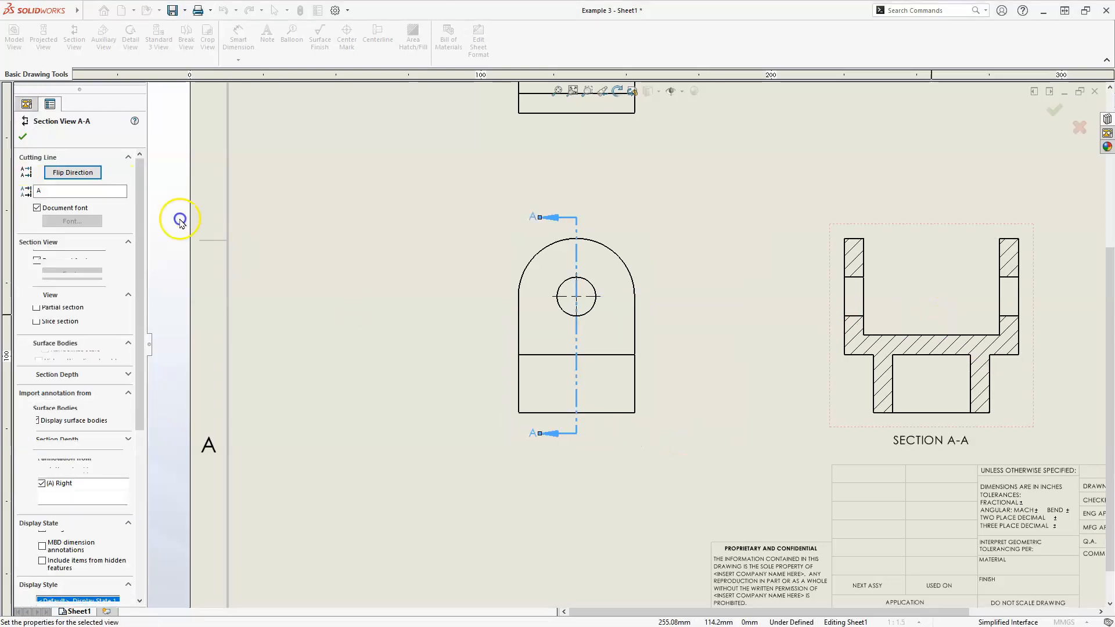
pyautogui.click(24, 140)
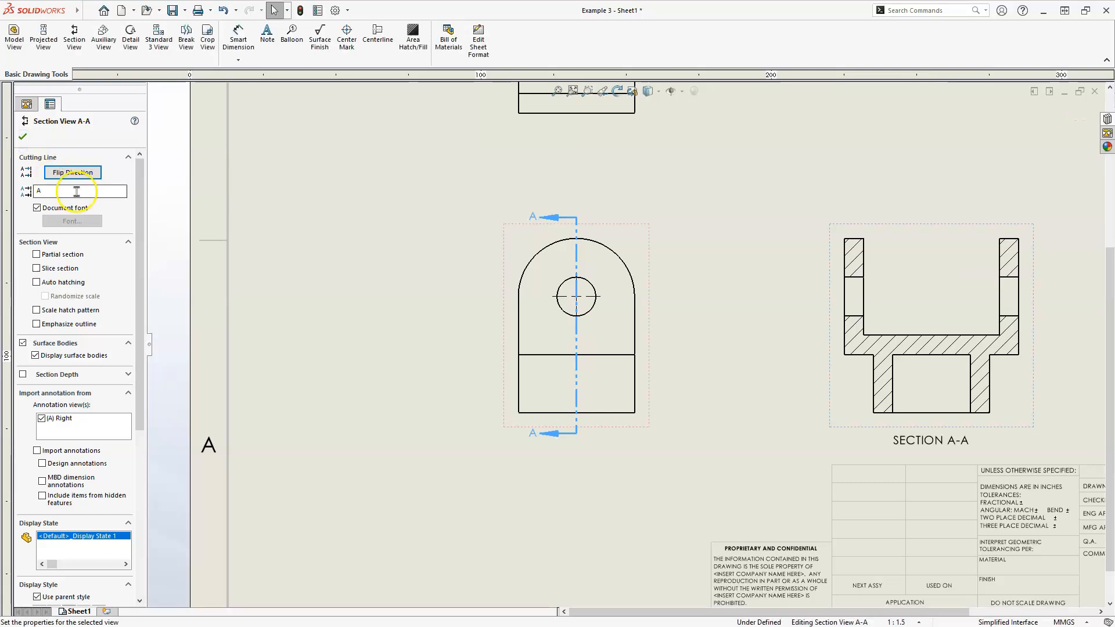
# Step: Accept the section view's properties and move the front view slightly upward on the sheet
pyautogui.click(25, 140)
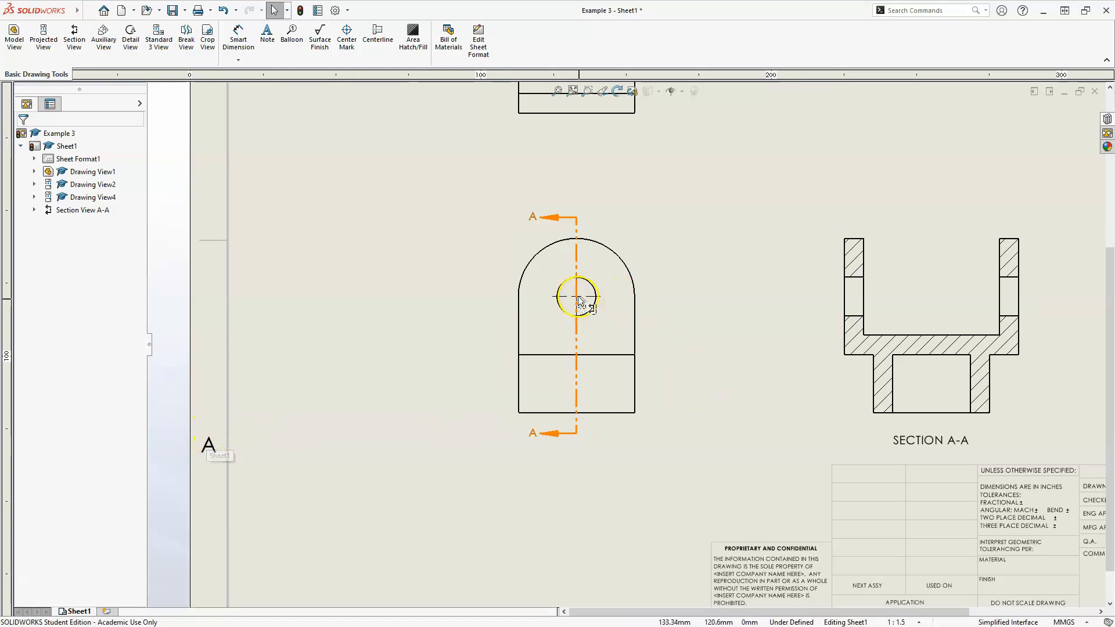
pyautogui.click(651, 263)
pyautogui.moveTo(651, 263); pyautogui.dragTo(652, 252)
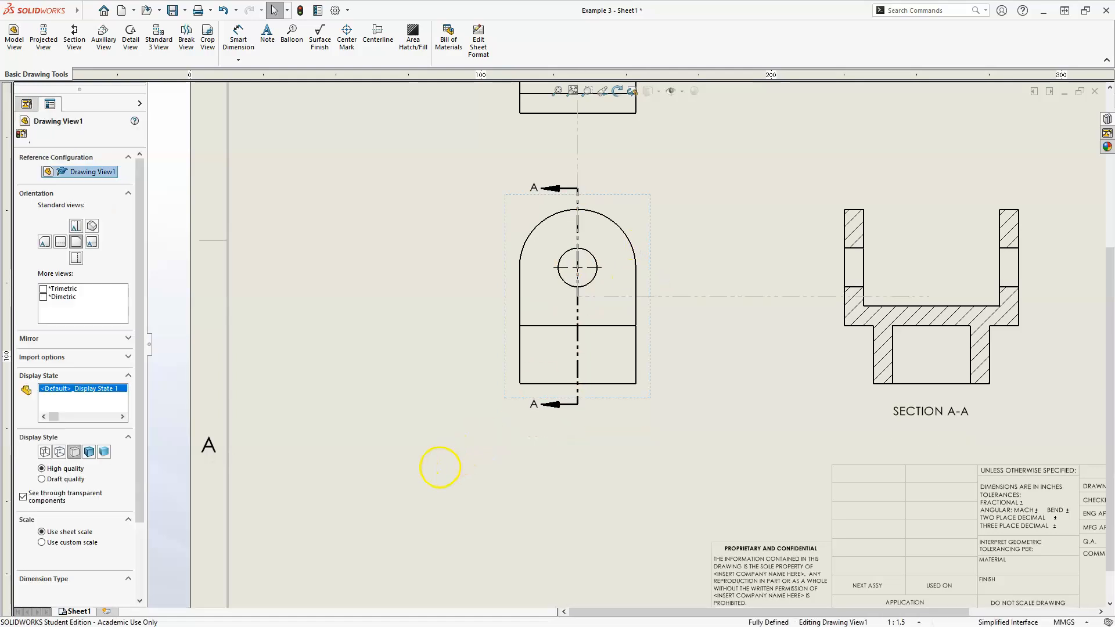
# Step: Set the isometric view's display style to Shaded With Edges
pyautogui.scroll(3, 489, 455)
pyautogui.moveTo(731, 251)
pyautogui.mouseDown(button='middle')
pyautogui.moveTo(709, 320)
pyautogui.moveTo(634, 366)
pyautogui.mouseUp(button='middle')
pyautogui.press('Escape')
pyautogui.click(878, 323)
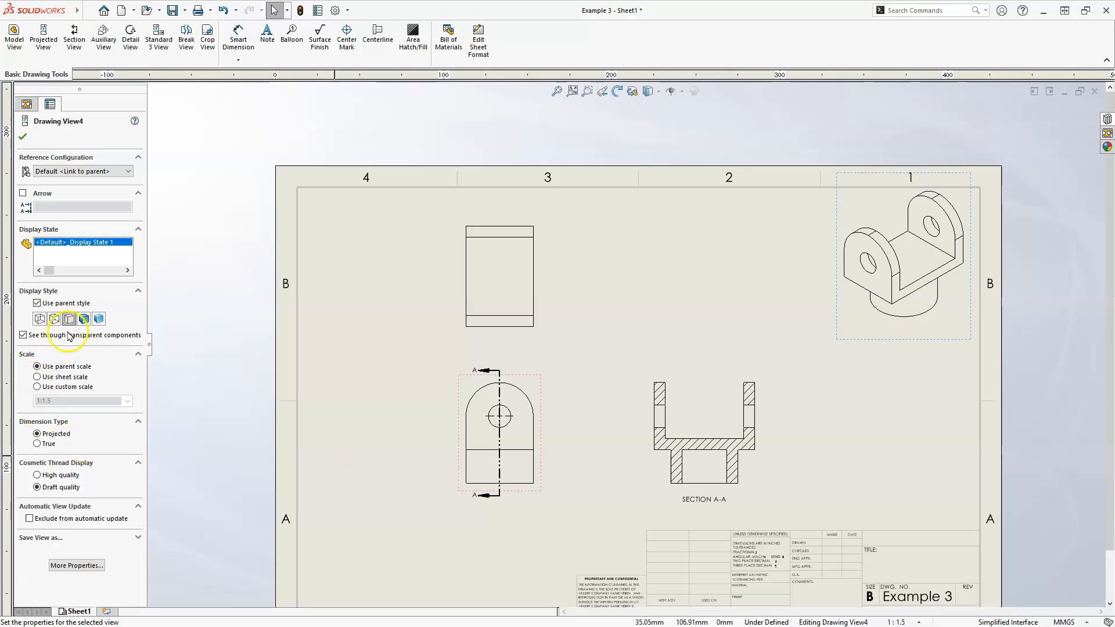
pyautogui.click(84, 319)
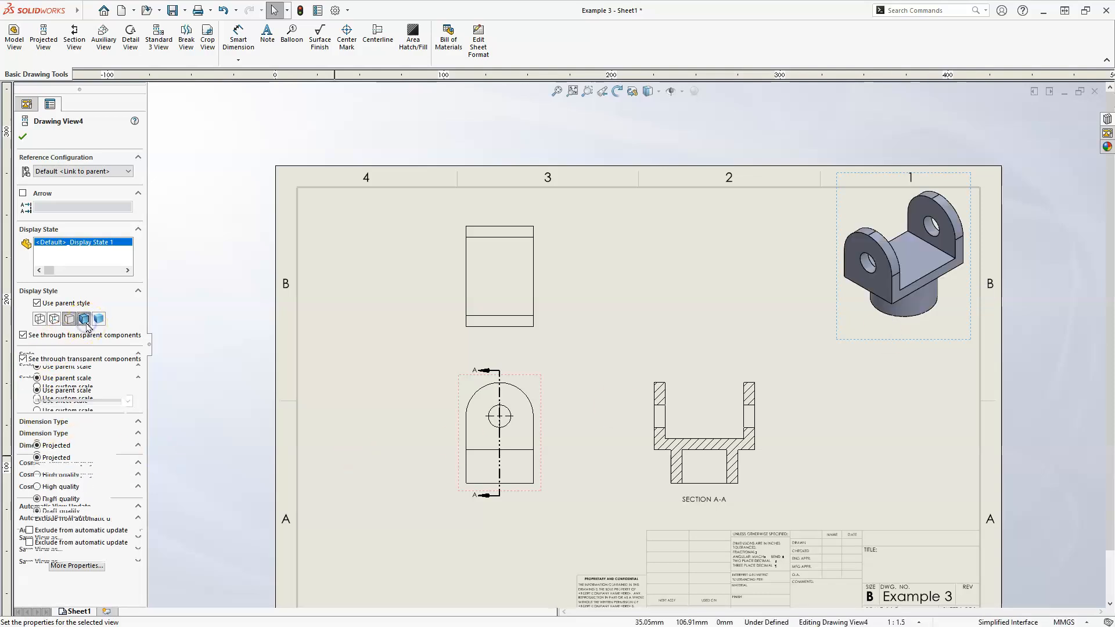
pyautogui.click(627, 272)
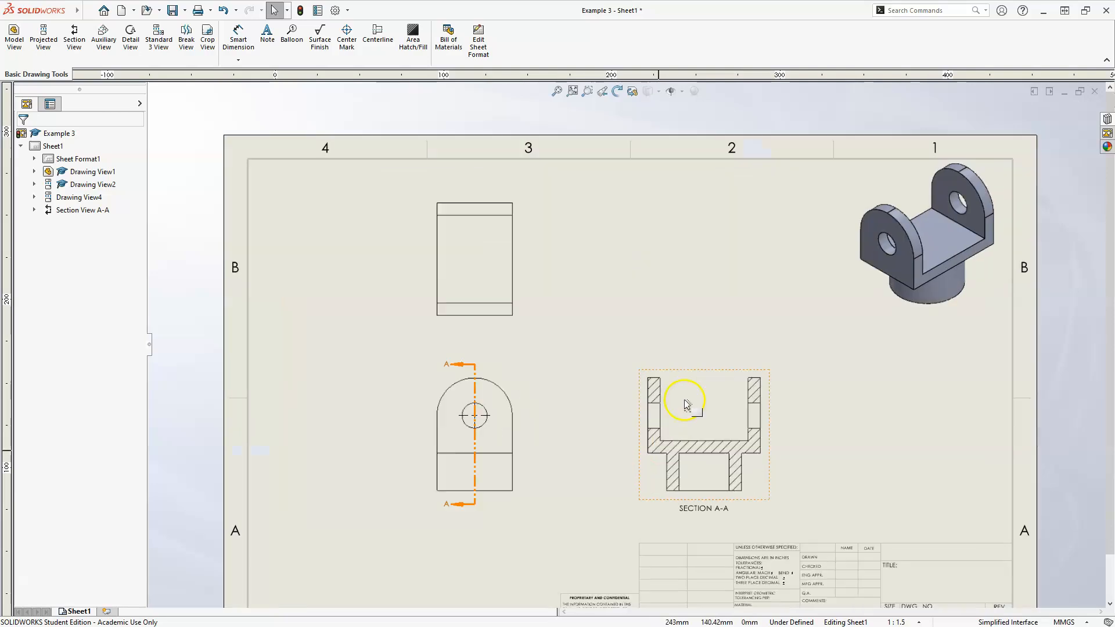
# Step: Set the front view's display style to Hidden Lines Visible
pyautogui.scroll(-4, 690, 402)
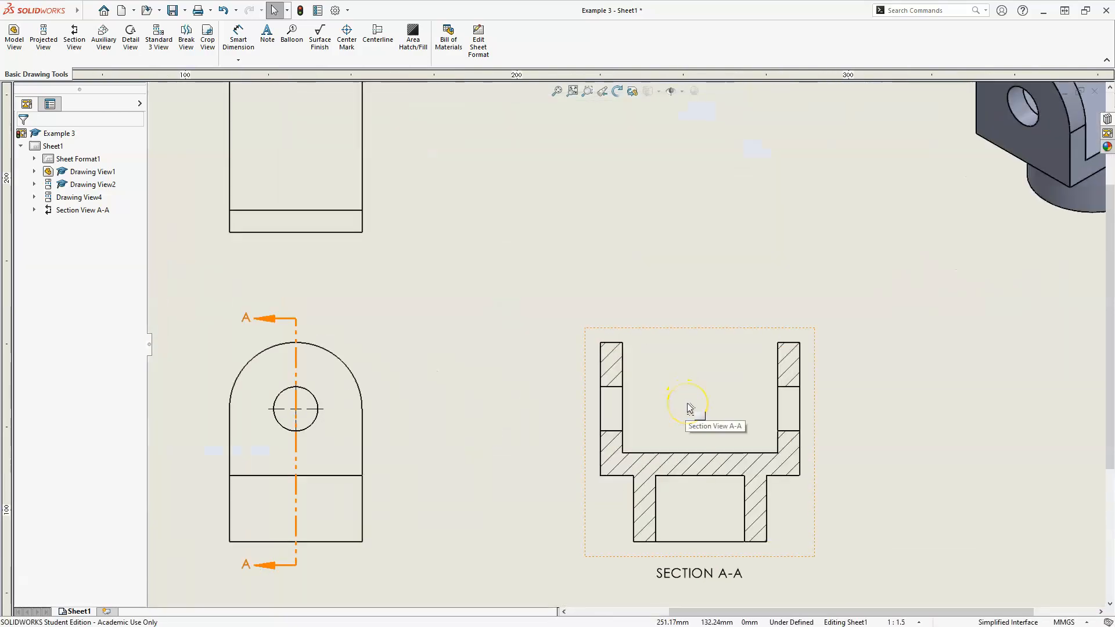
pyautogui.scroll(1, 494, 391)
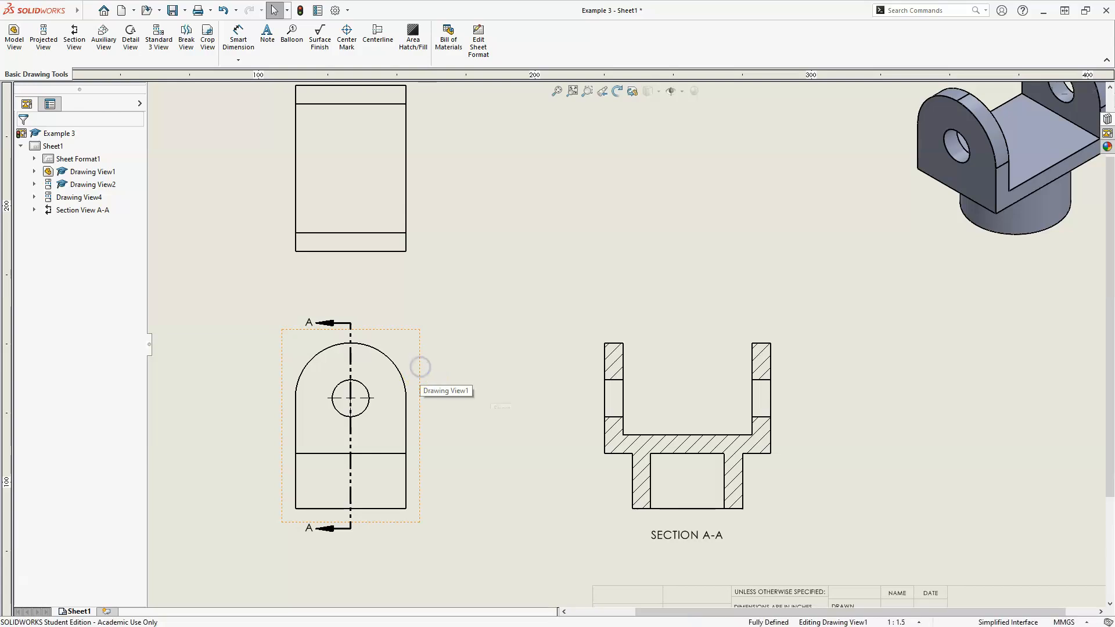
pyautogui.click(420, 367)
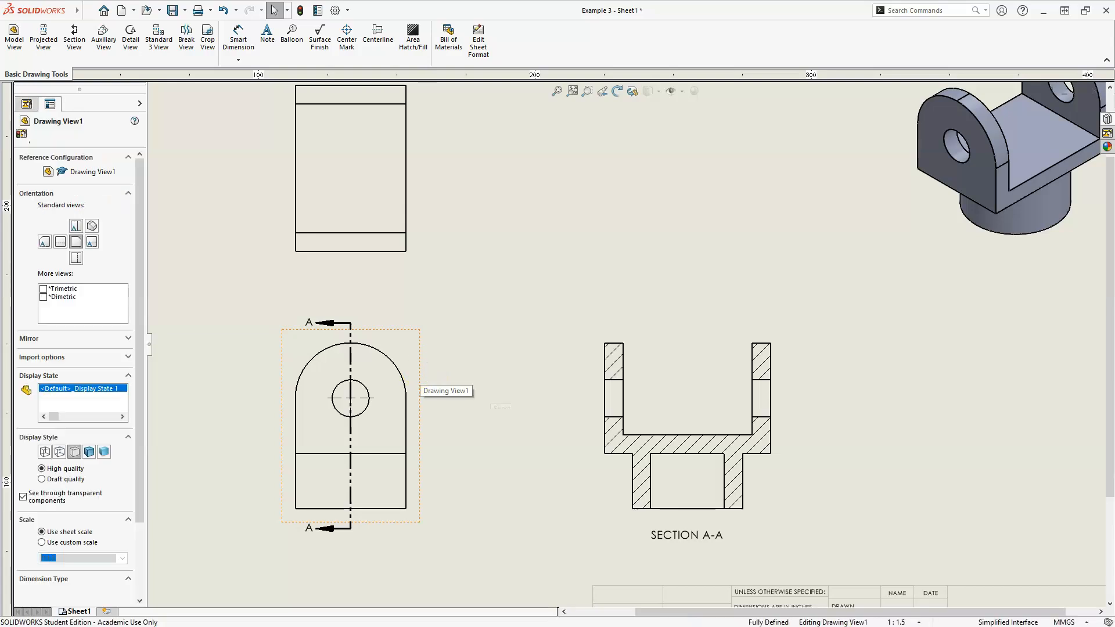
pyautogui.click(60, 452)
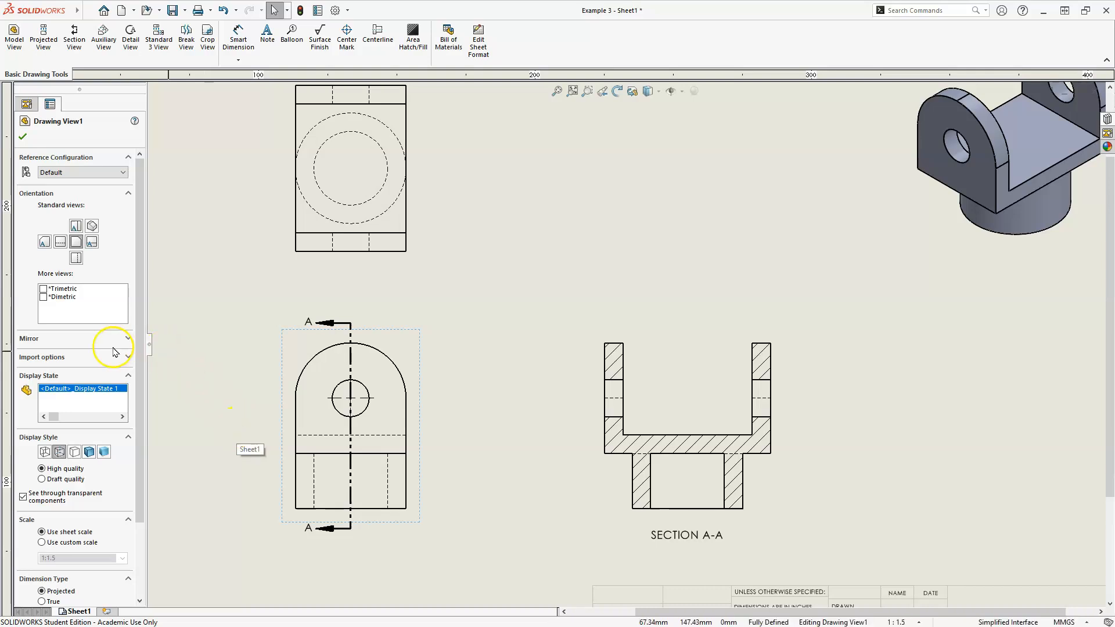
pyautogui.click(25, 136)
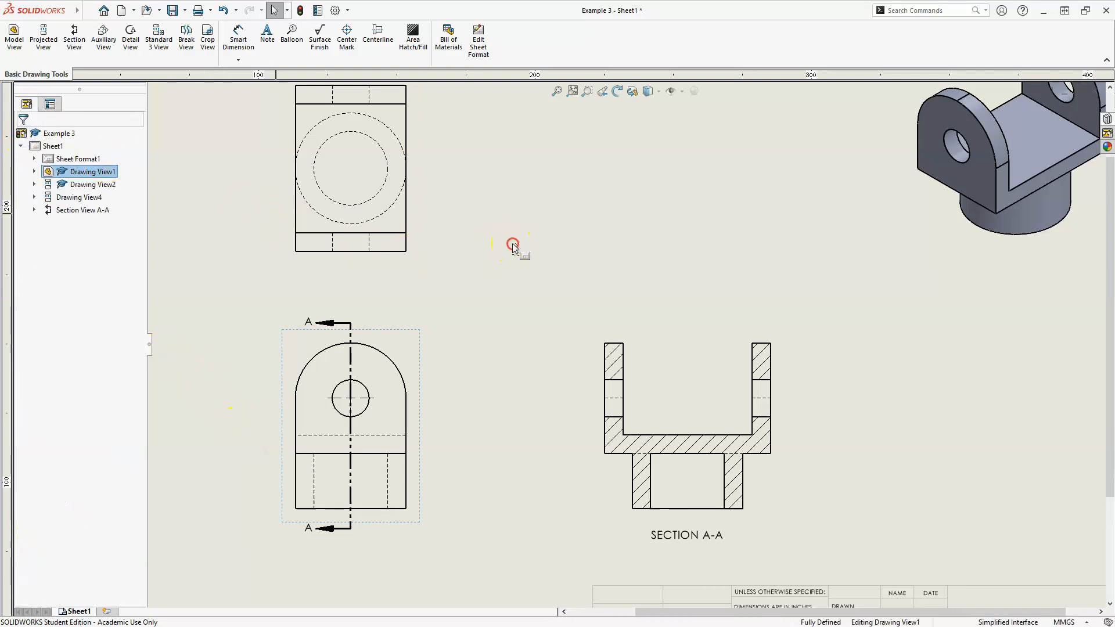
# Step: Add a center mark to the boss's outer hidden circle in the top view
pyautogui.moveTo(513, 249); pyautogui.dragTo(559, 330, button='middle')
pyautogui.moveTo(303, 207); pyautogui.dragTo(348, 232, button='middle')
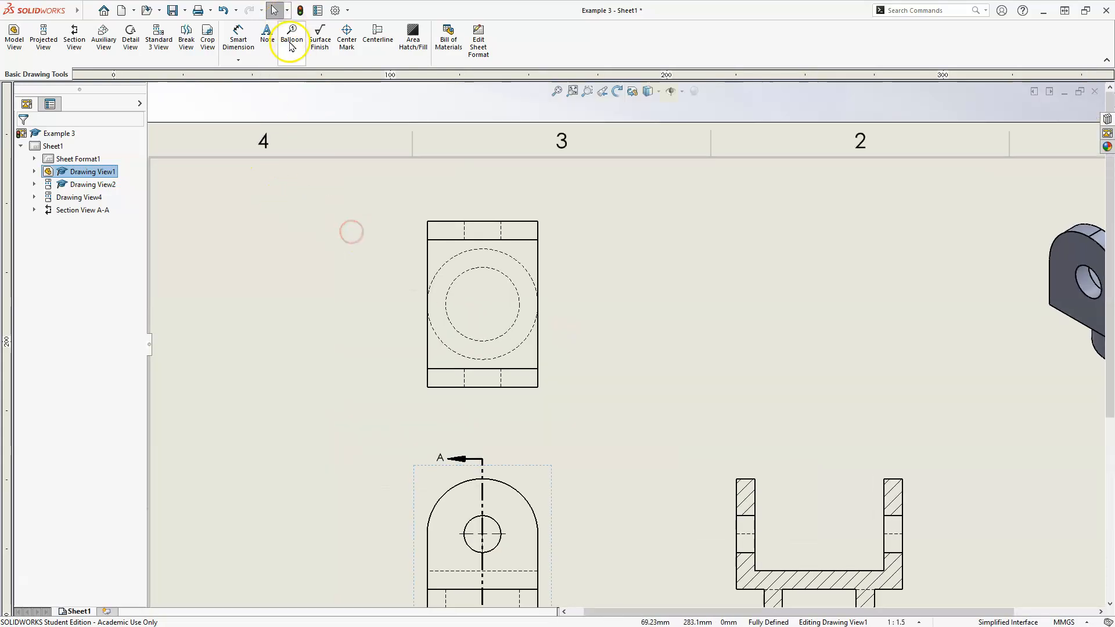
pyautogui.click(344, 30)
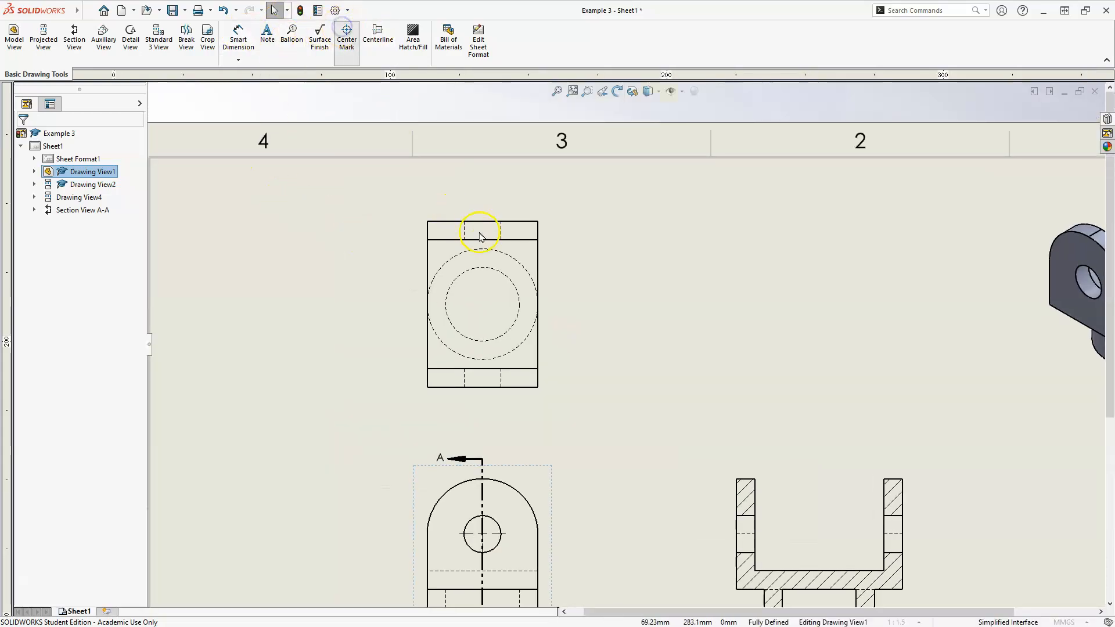
pyautogui.click(514, 259)
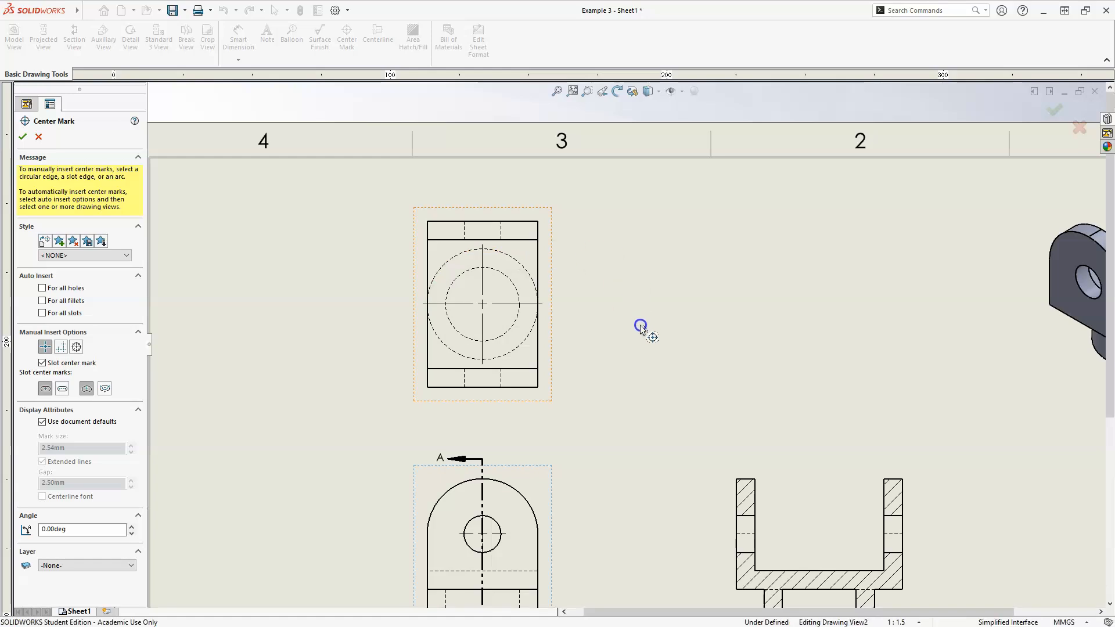
pyautogui.click(20, 137)
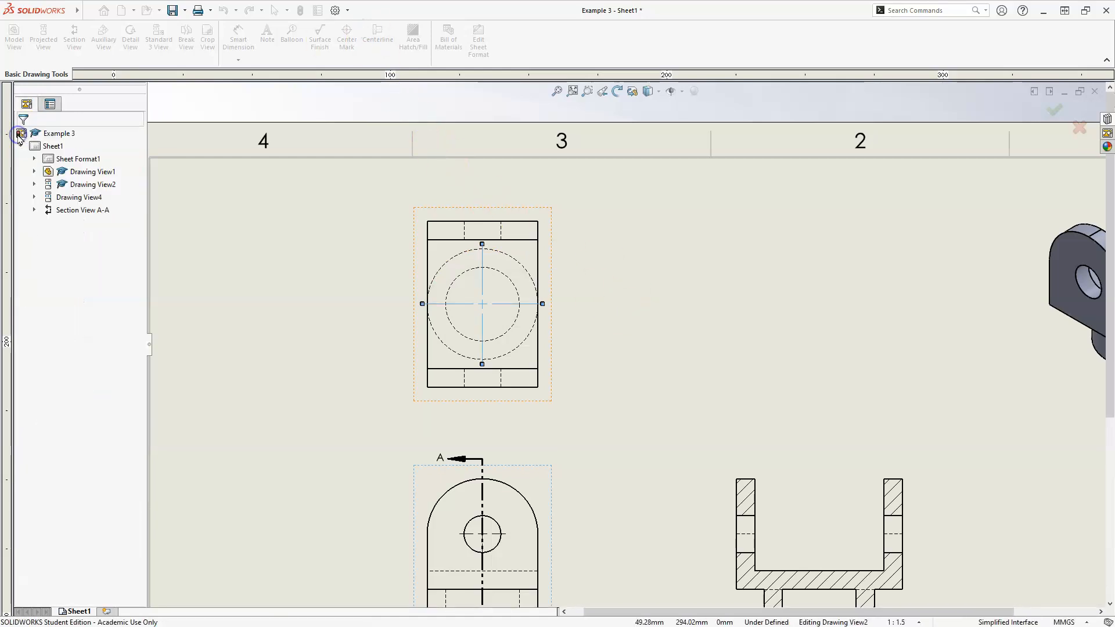
# Step: Add centerlines between the hole's hidden edges in both upright walls of the top view
pyautogui.click(370, 37)
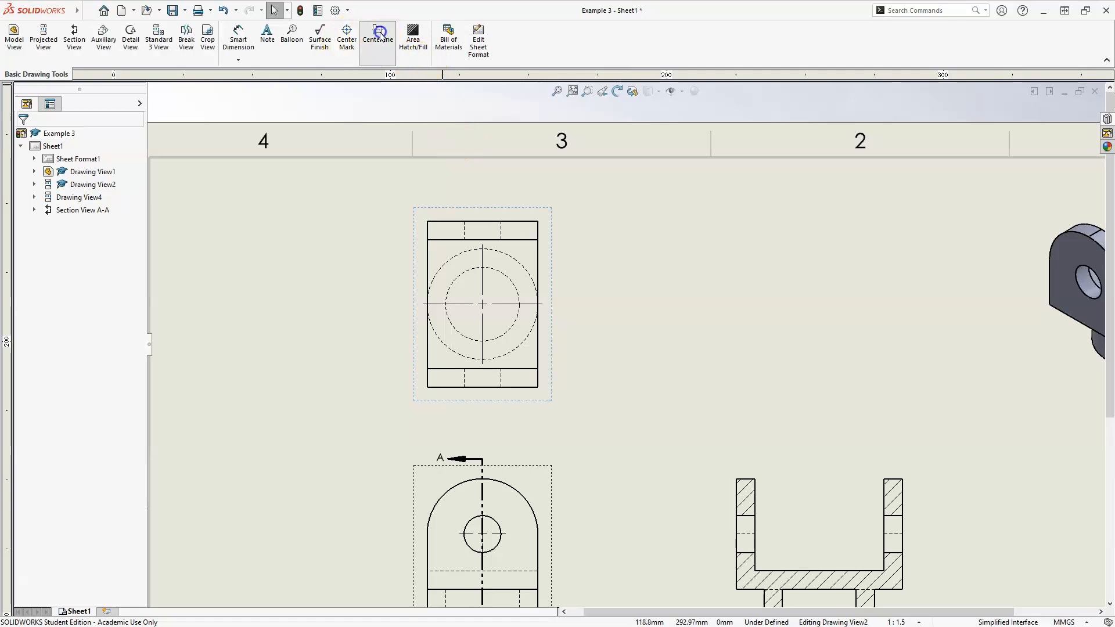
pyautogui.click(464, 234)
pyautogui.click(501, 234)
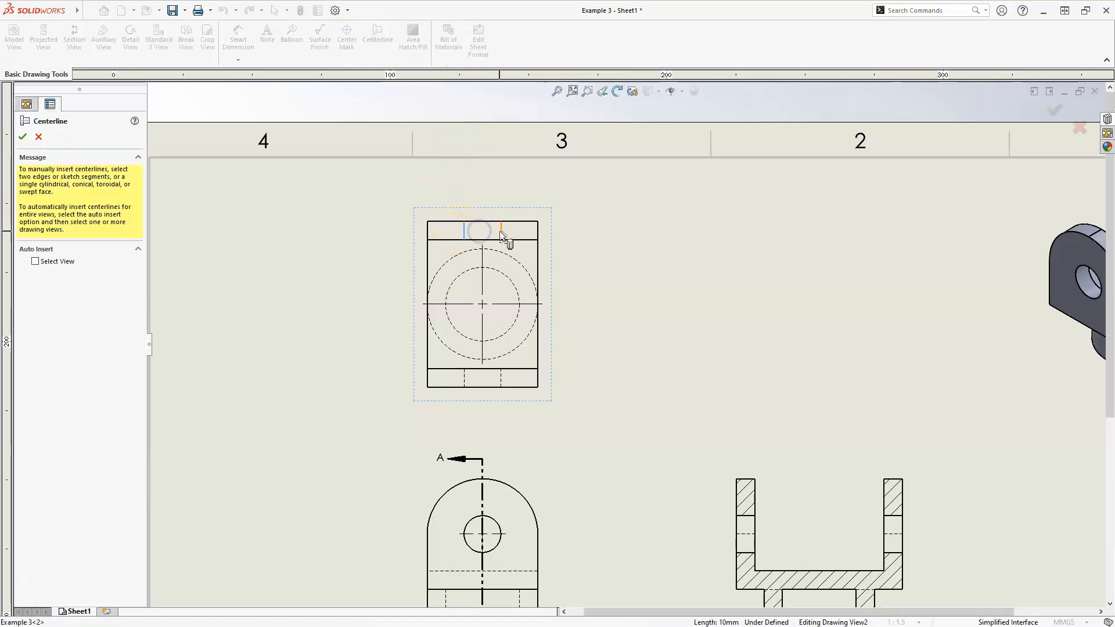
pyautogui.click(501, 381)
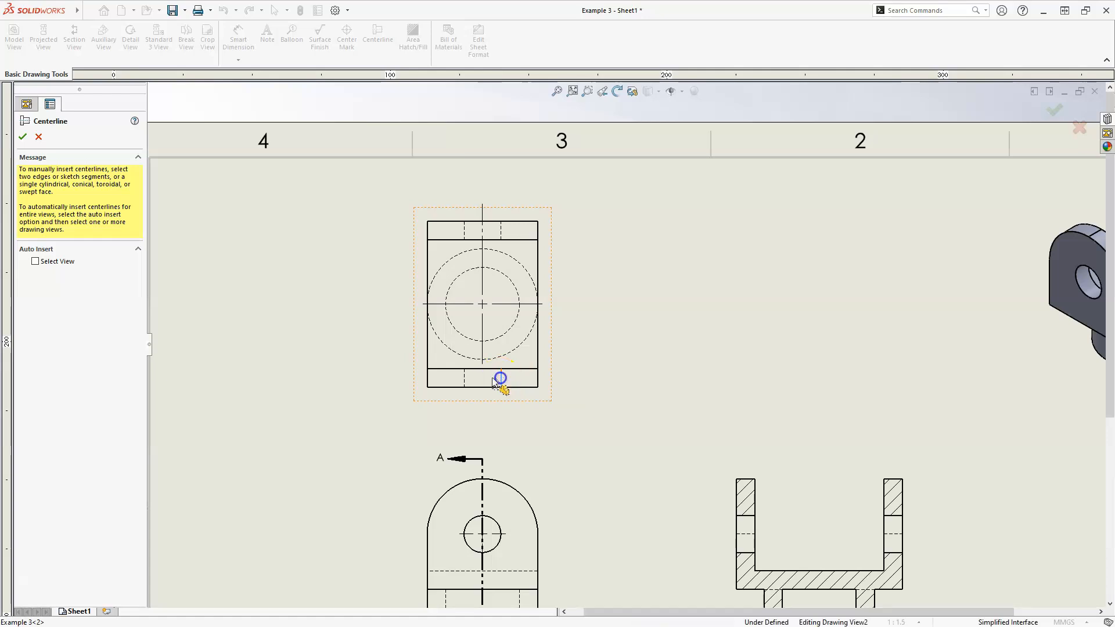
pyautogui.click(463, 381)
# Step: Add a vertical centerline between the inner walls of the hollow boss in Section A-A
pyautogui.moveTo(653, 286); pyautogui.dragTo(555, 105, button='middle')
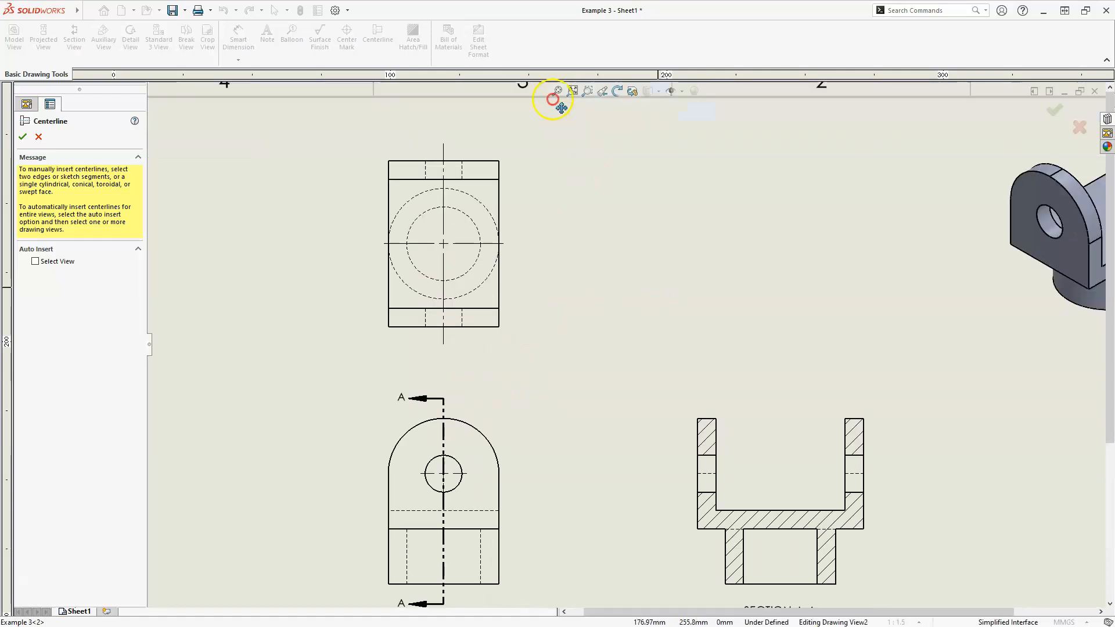
pyautogui.moveTo(710, 514); pyautogui.dragTo(691, 475, button='middle')
pyautogui.click(664, 401)
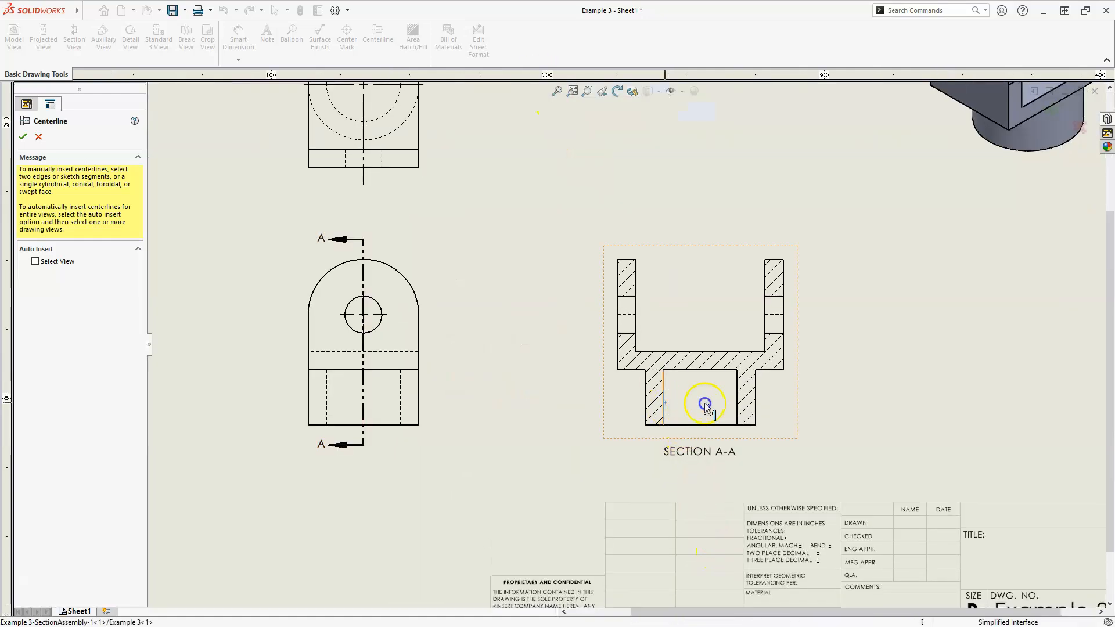
pyautogui.click(738, 405)
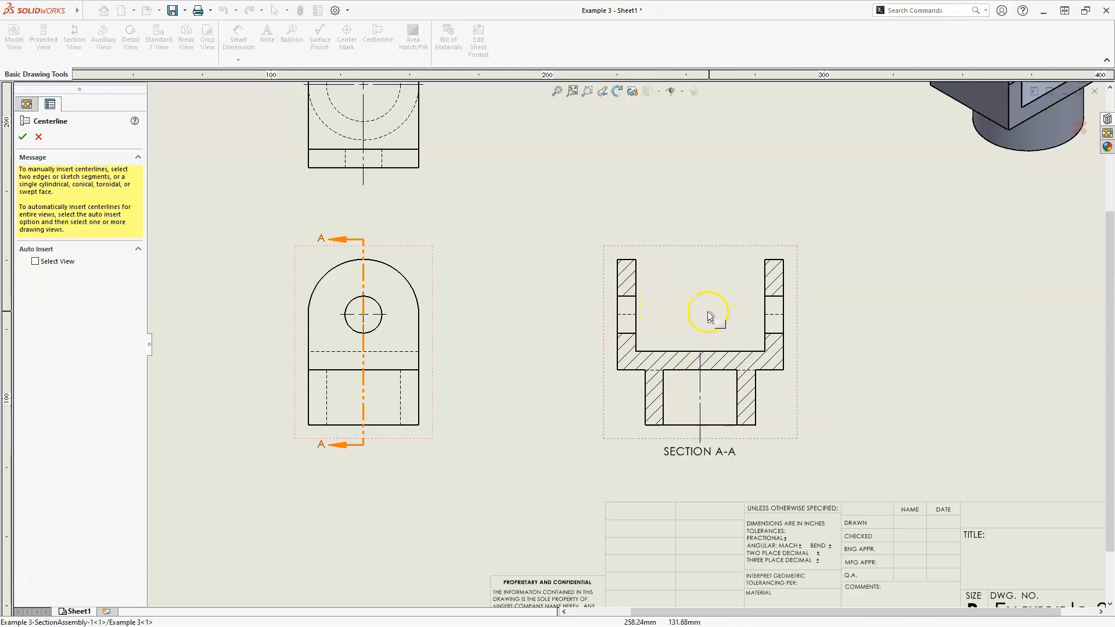
pyautogui.scroll(-3, 707, 317)
pyautogui.moveTo(701, 324); pyautogui.dragTo(630, 294, button='middle')
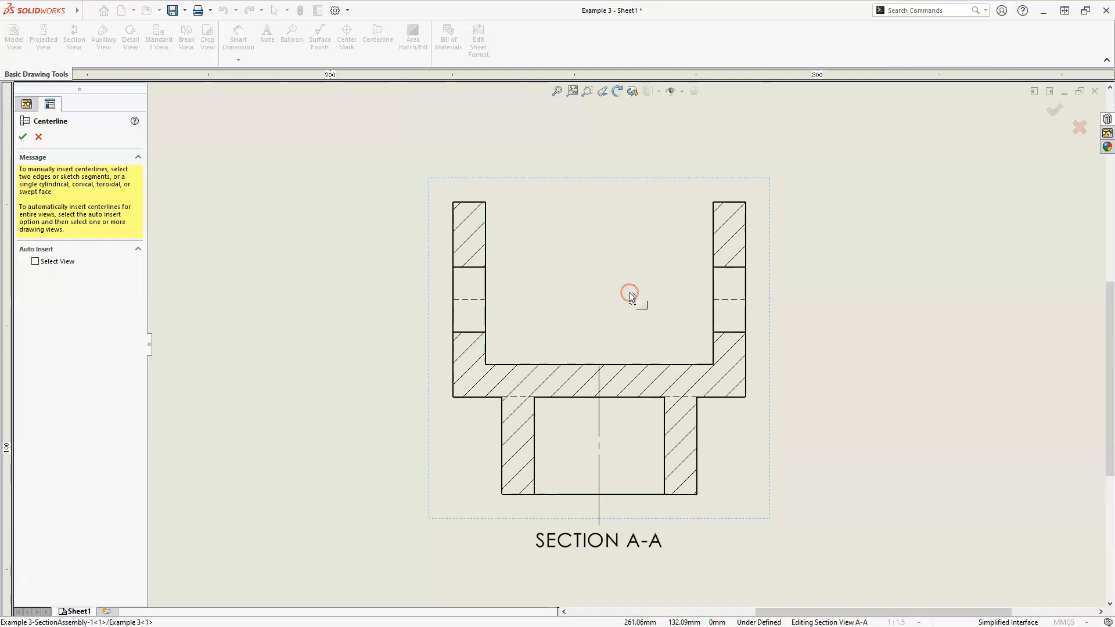
pyautogui.press('Escape')
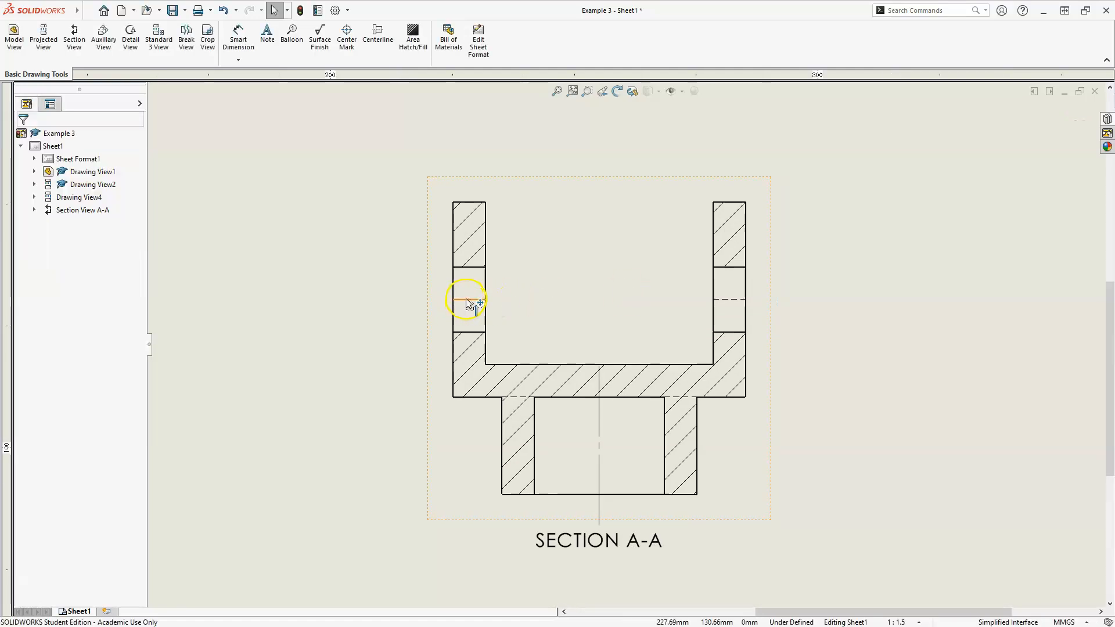
# Step: Hide the dashed edges running through the middle of both wall holes in Section A-A
pyautogui.click(467, 301)
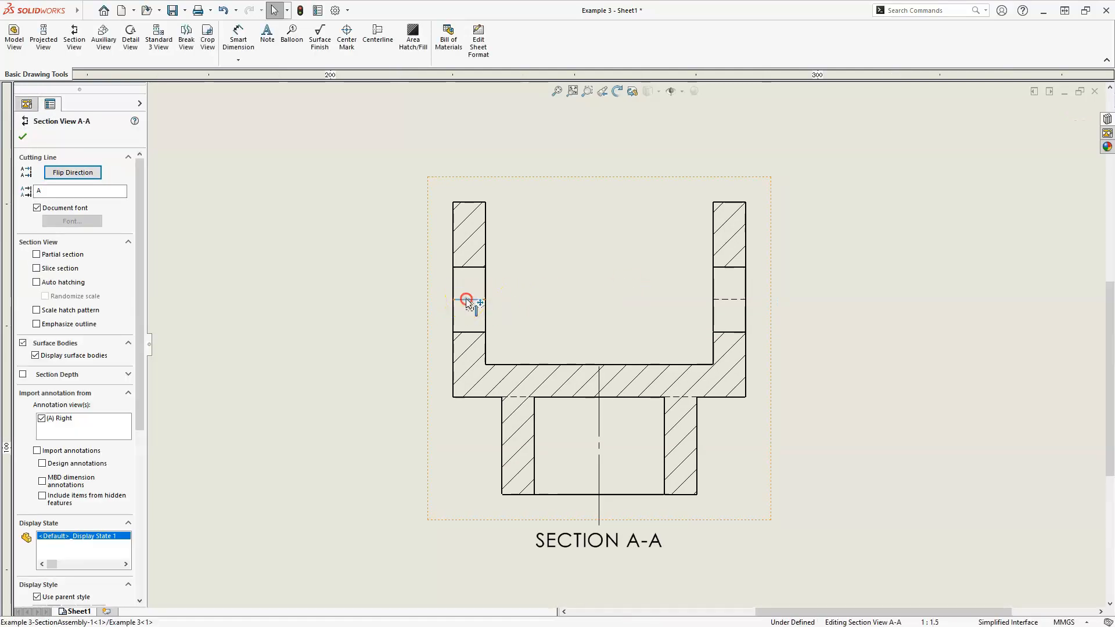
pyautogui.rightClick(467, 301)
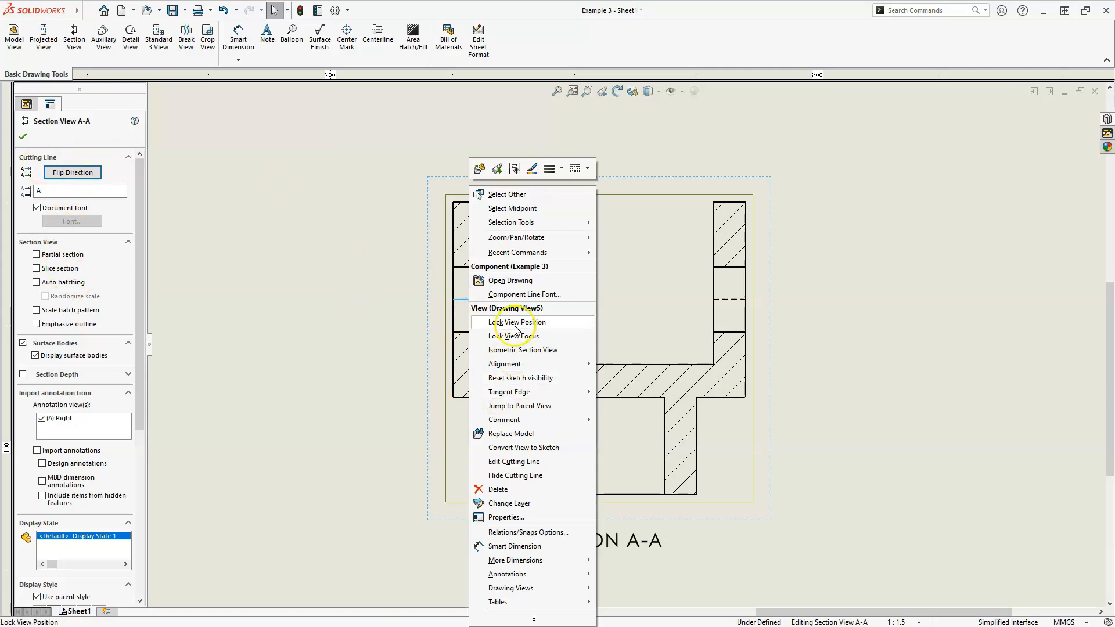
pyautogui.click(514, 169)
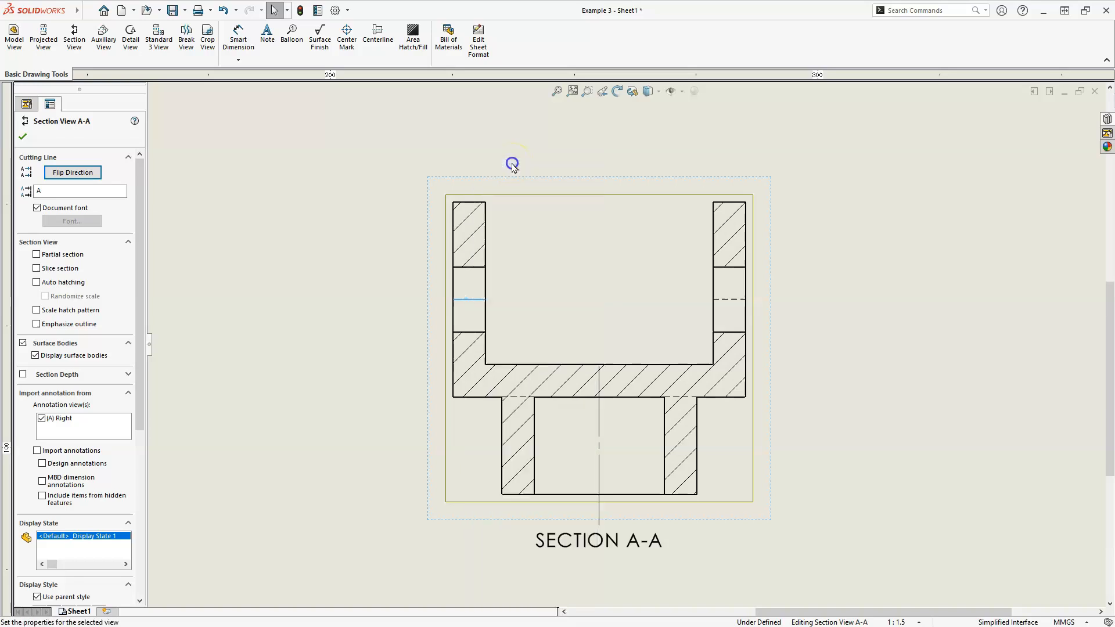
pyautogui.rightClick(718, 304)
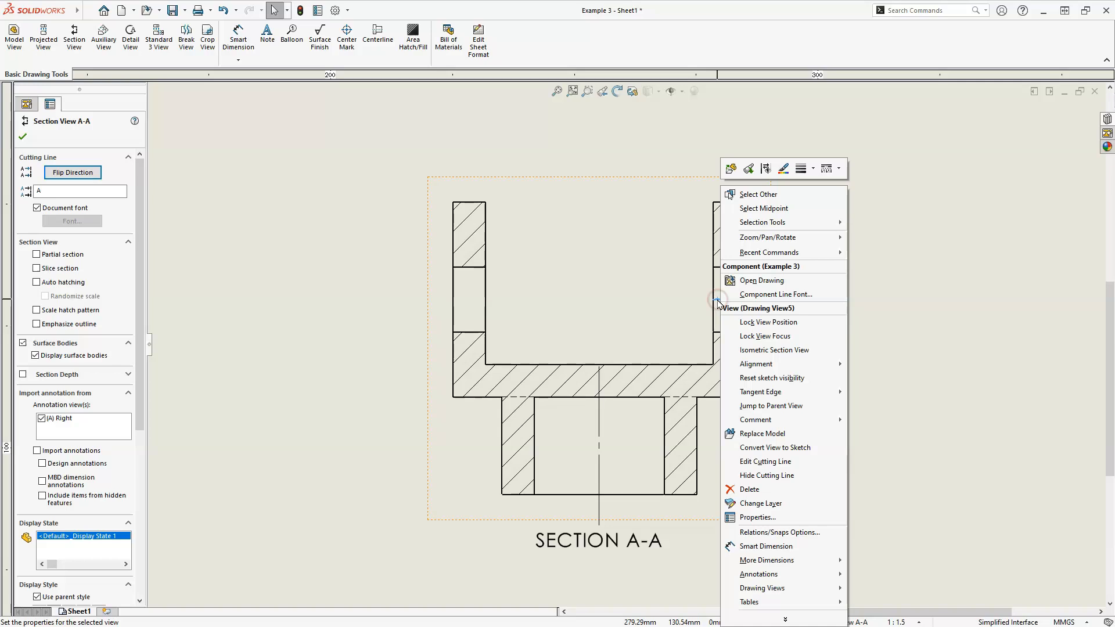
pyautogui.click(766, 169)
pyautogui.press('Escape')
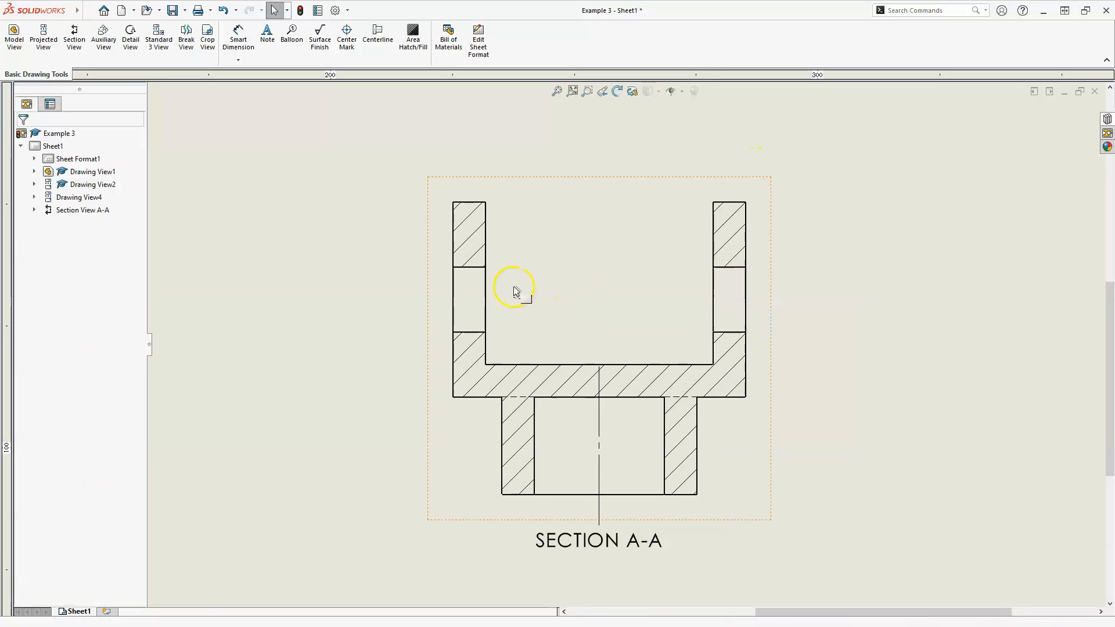
# Step: Add horizontal centerlines between the hole edges in both upright walls of Section A-A
pyautogui.click(374, 31)
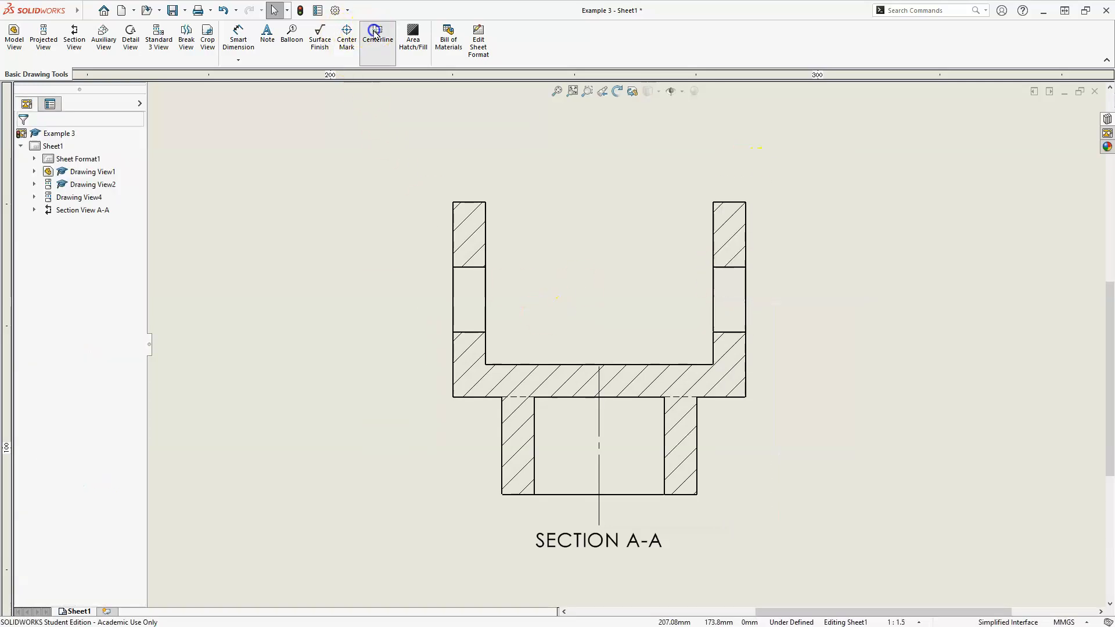
pyautogui.click(473, 270)
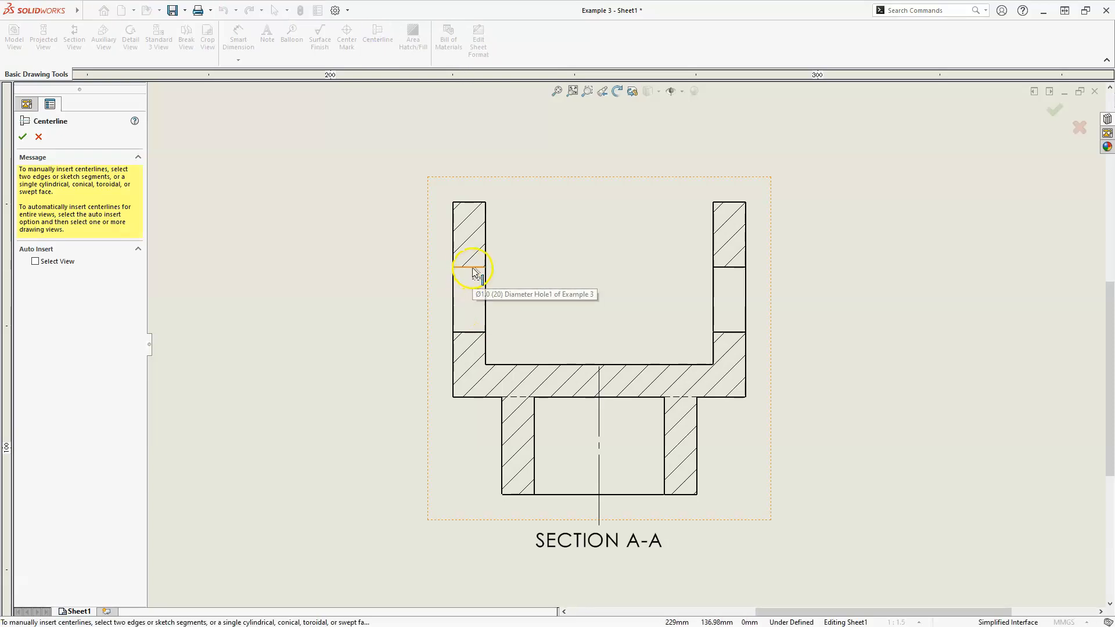
pyautogui.click(472, 333)
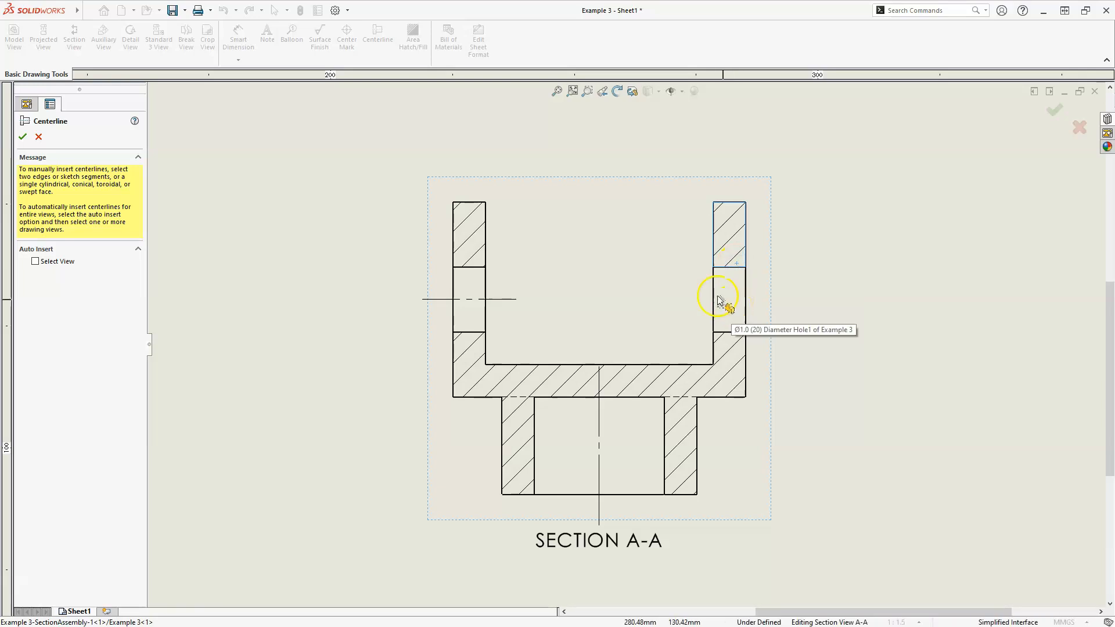
pyautogui.press('Escape')
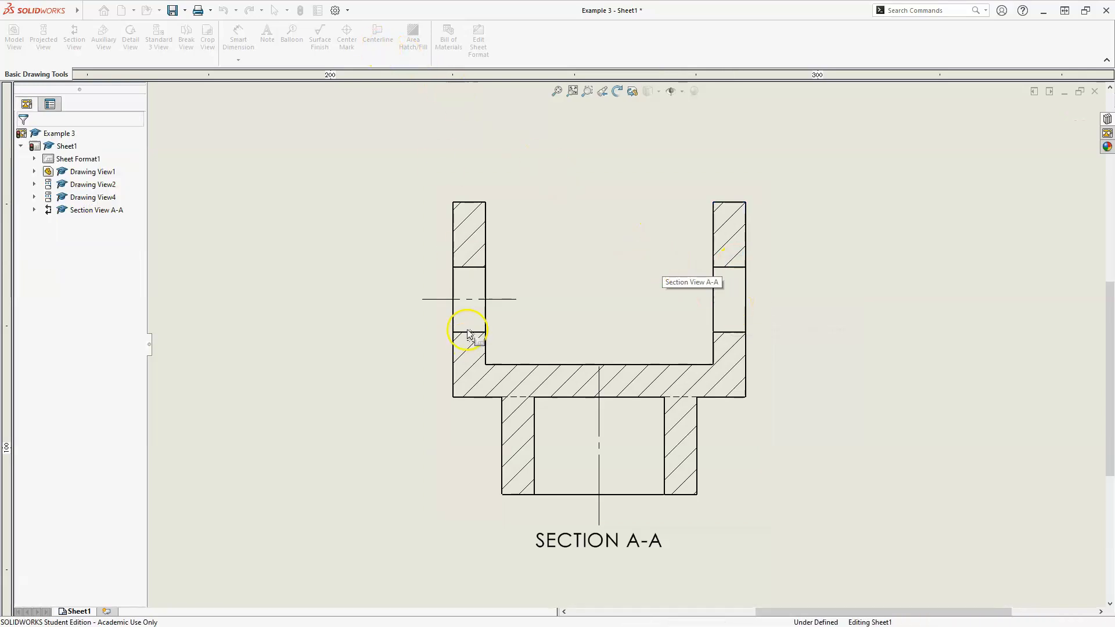
pyautogui.click(378, 35)
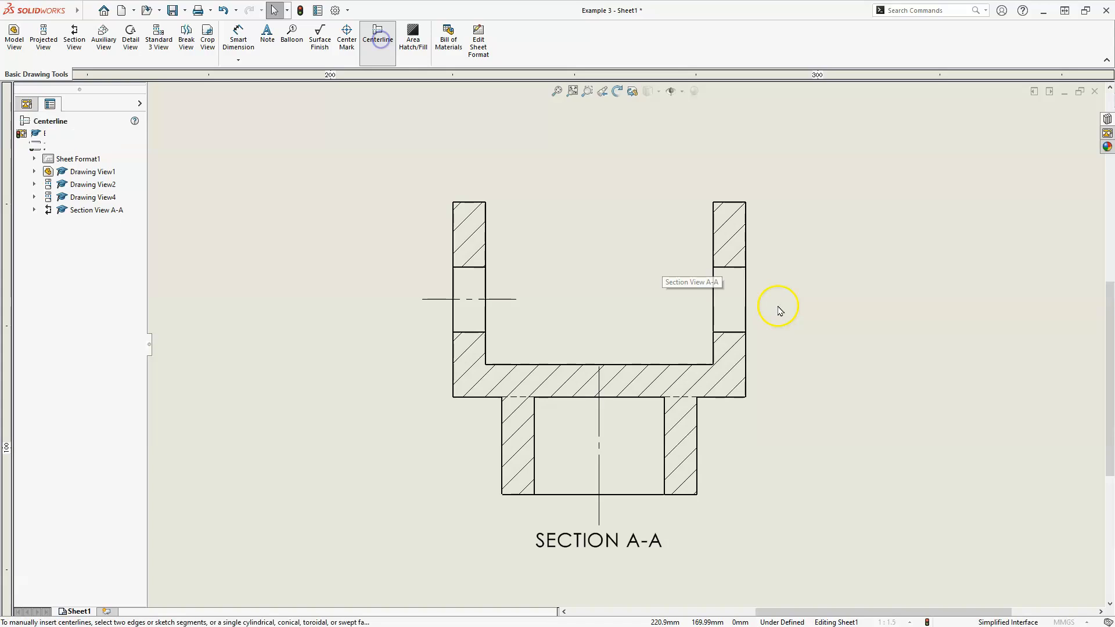
pyautogui.click(737, 267)
pyautogui.click(739, 333)
pyautogui.click(641, 347)
pyautogui.click(166, 127)
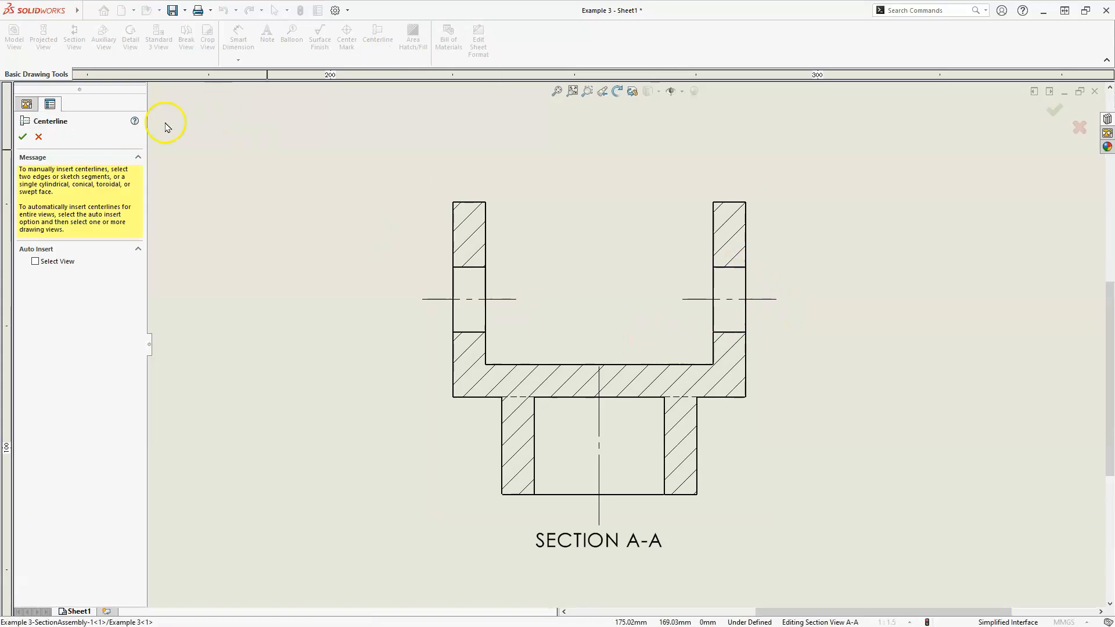
pyautogui.click(23, 137)
pyautogui.scroll(3, 496, 308)
pyautogui.moveTo(395, 394)
pyautogui.mouseDown(button='middle')
pyautogui.moveTo(460, 451)
pyautogui.moveTo(428, 403)
pyautogui.moveTo(469, 371)
pyautogui.mouseUp(button='middle')
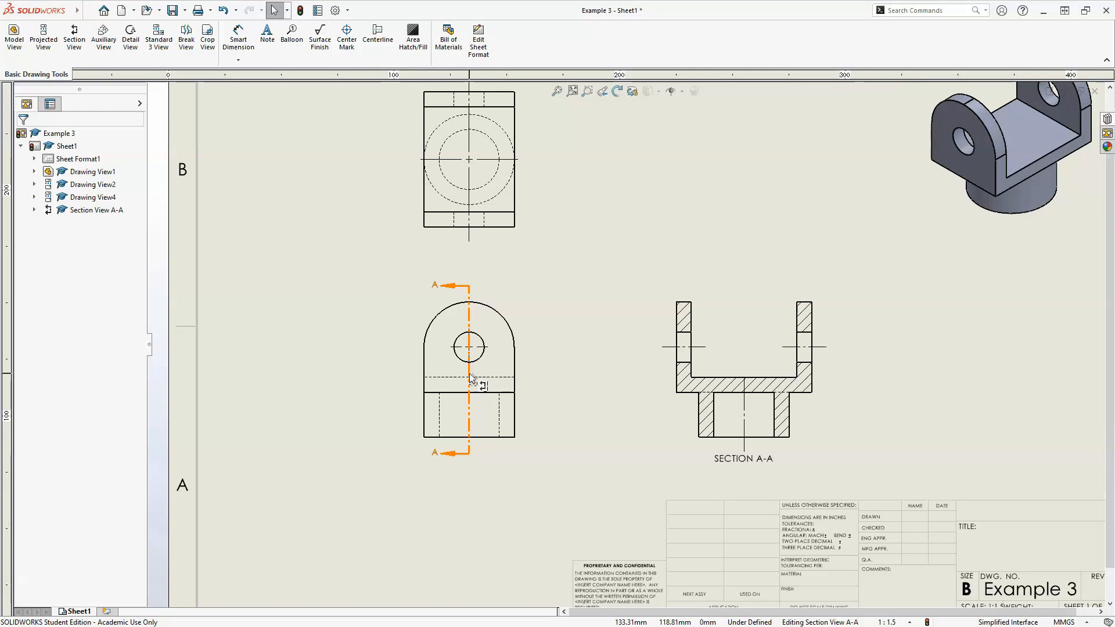
pyautogui.click(360, 85)
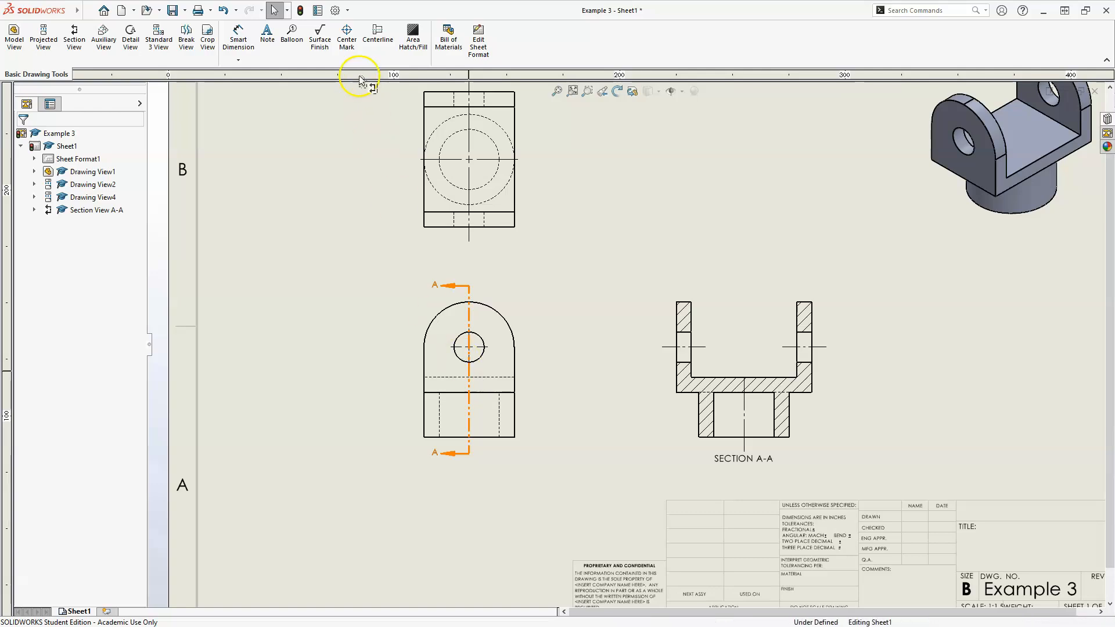
# Step: Set the drawing's dimension properties to remove trailing zeroes from dimensions, keeping leading zeroes at Standard
pyautogui.click(336, 10)
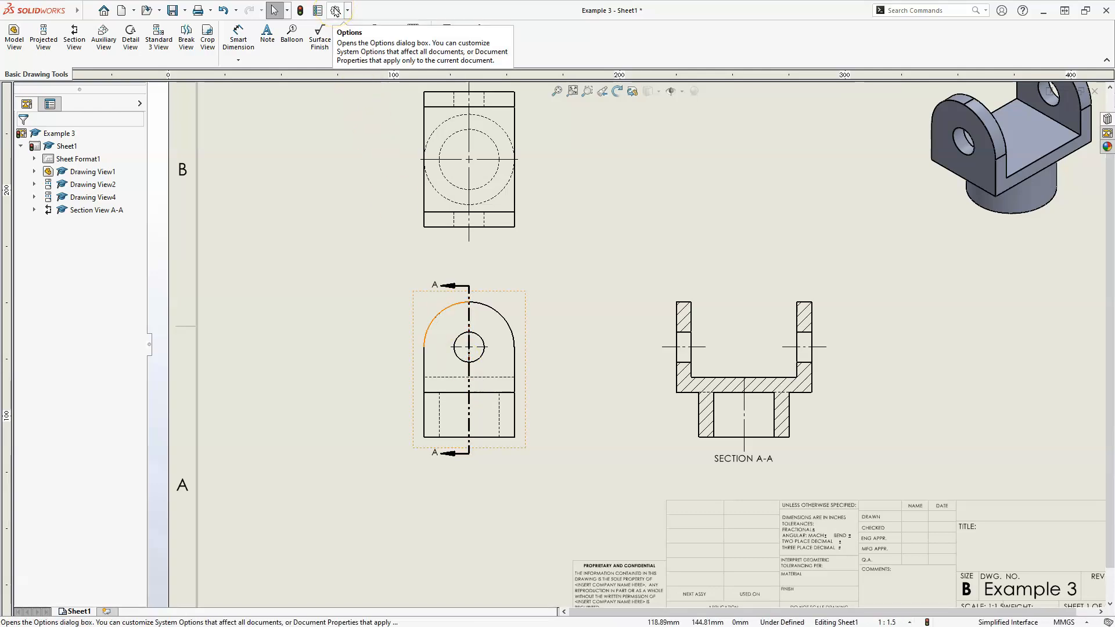
pyautogui.click(336, 10)
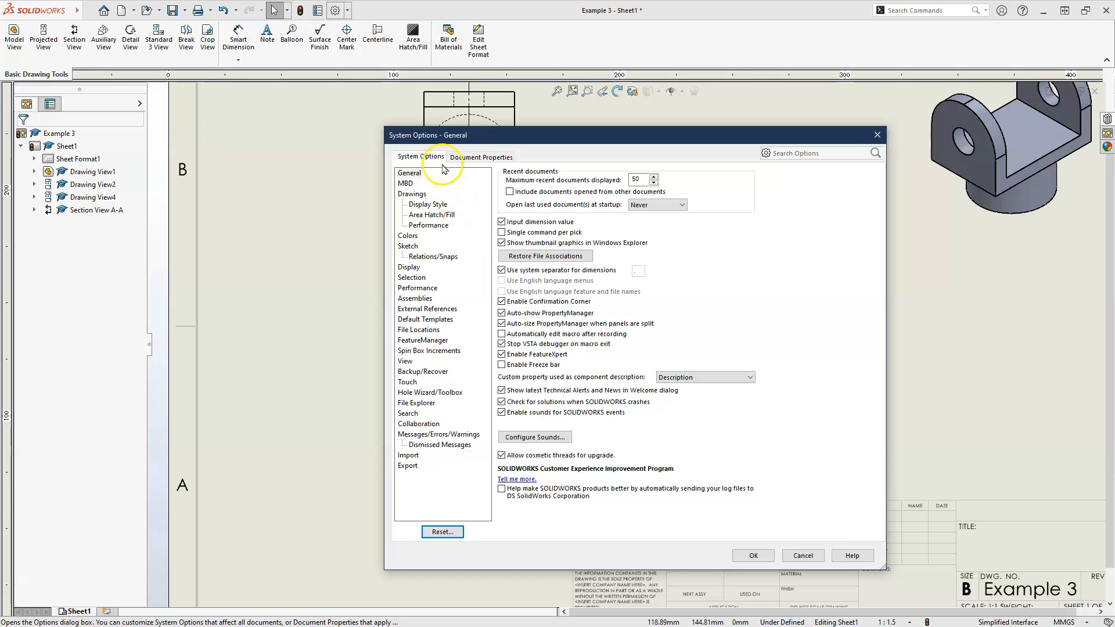
pyautogui.click(470, 163)
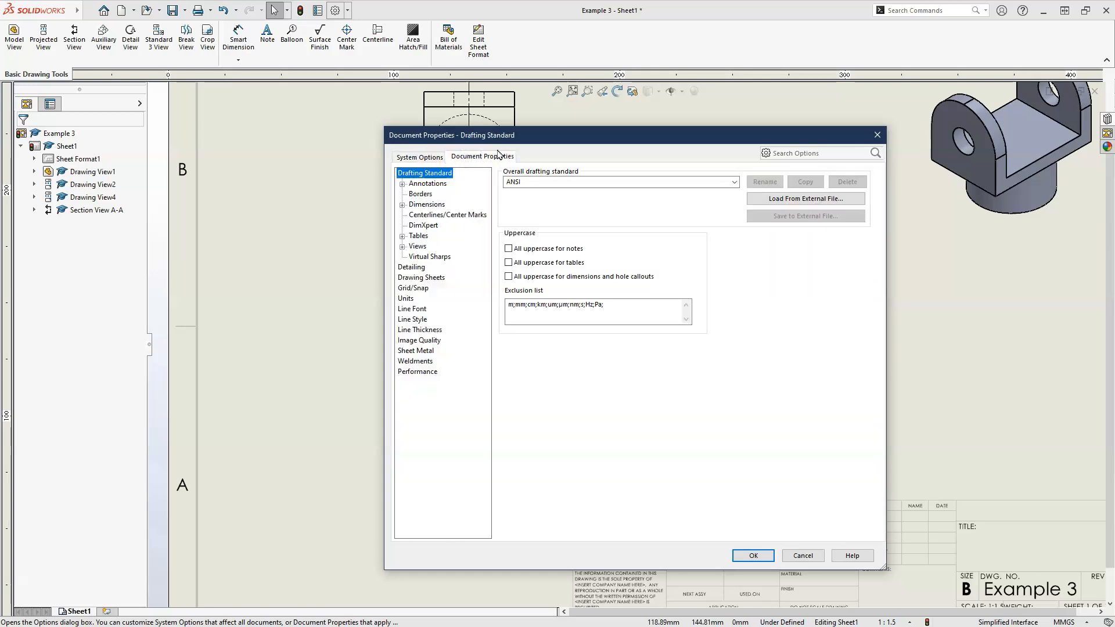
pyautogui.click(422, 207)
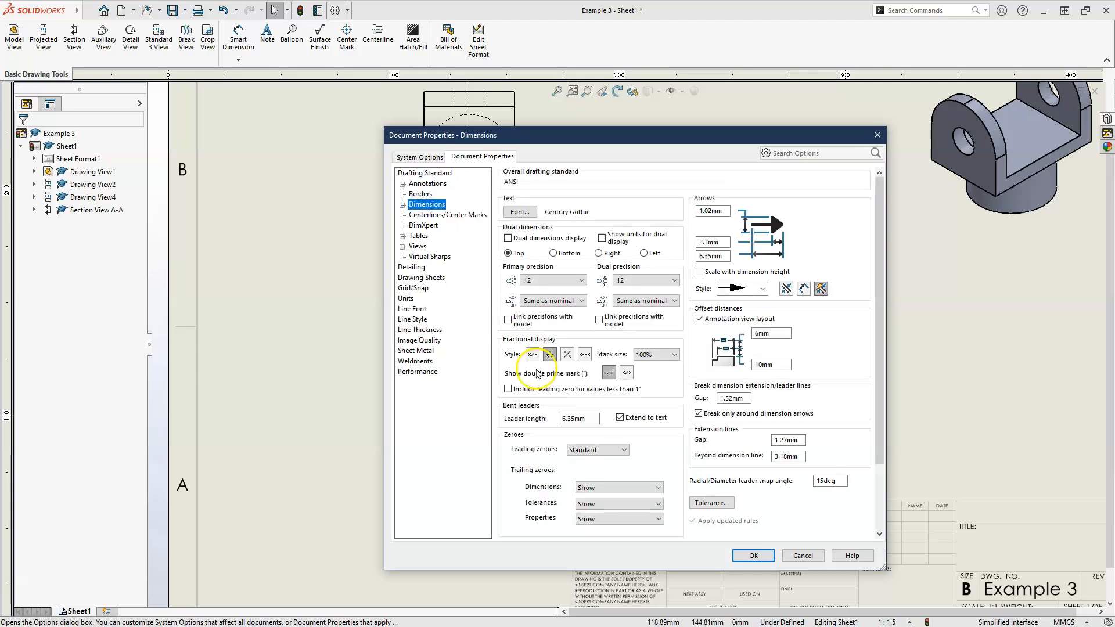
pyautogui.click(622, 486)
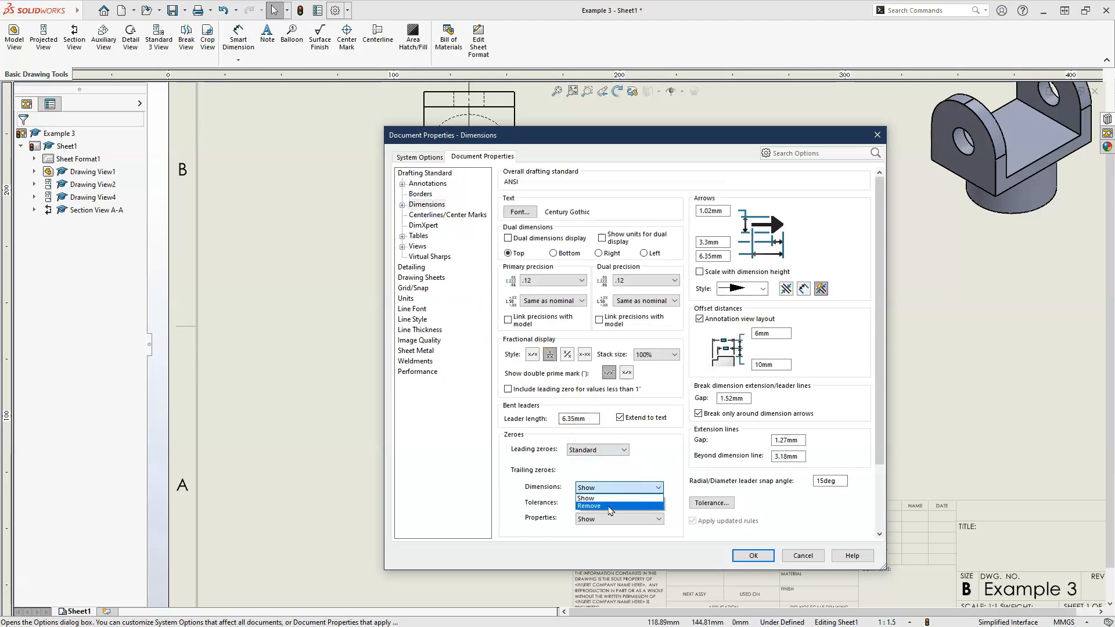
pyautogui.click(607, 506)
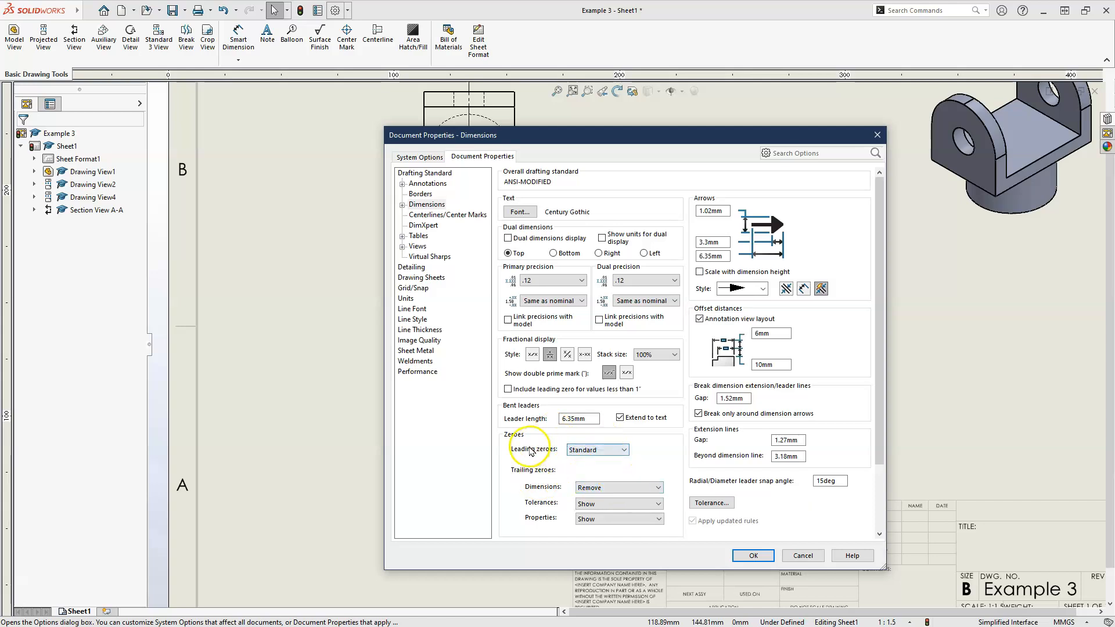
pyautogui.click(588, 453)
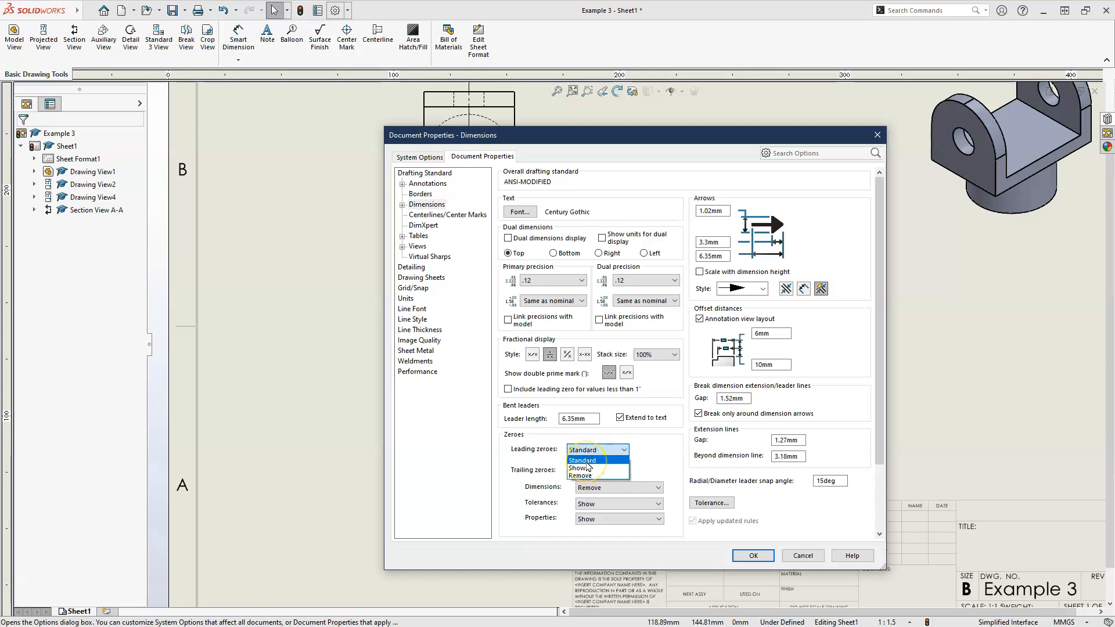
pyautogui.click(591, 461)
pyautogui.click(642, 449)
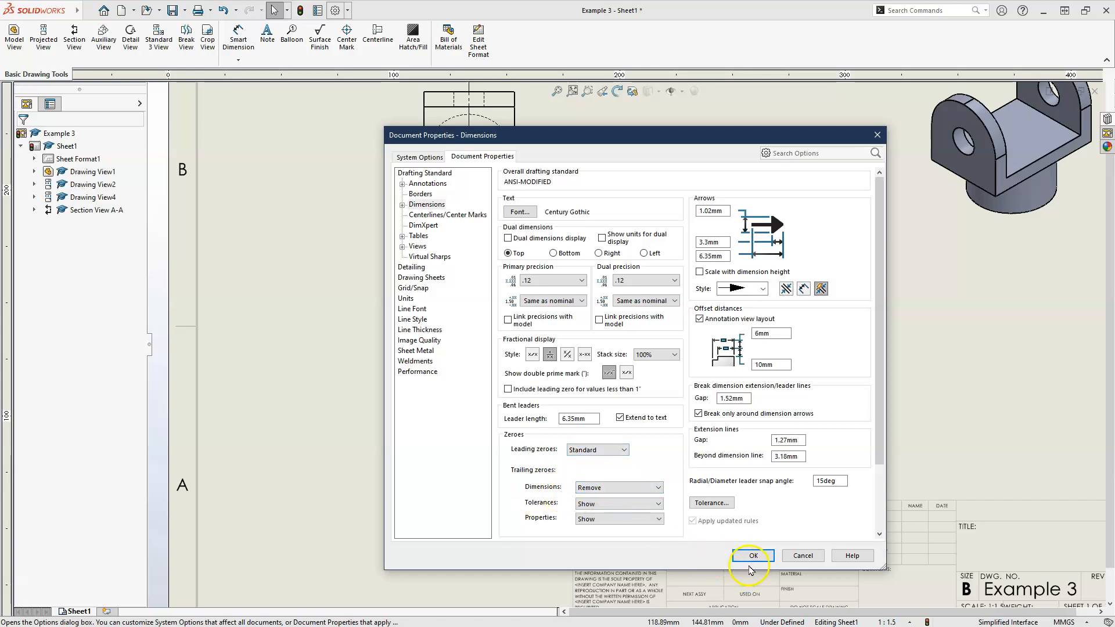
pyautogui.click(751, 556)
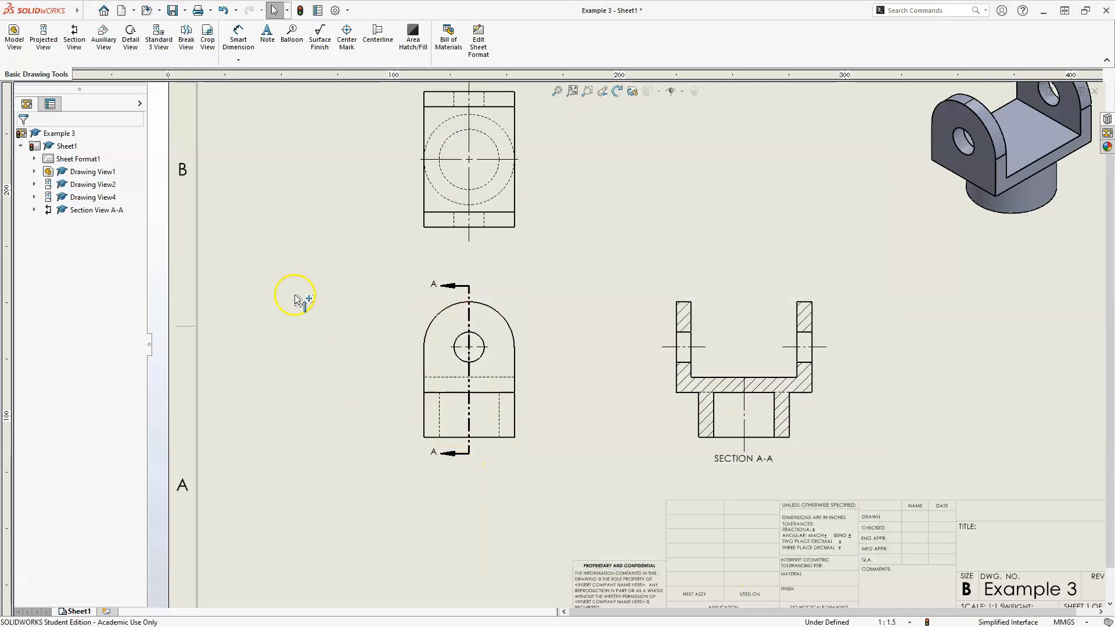
pyautogui.scroll(-3, 428, 317)
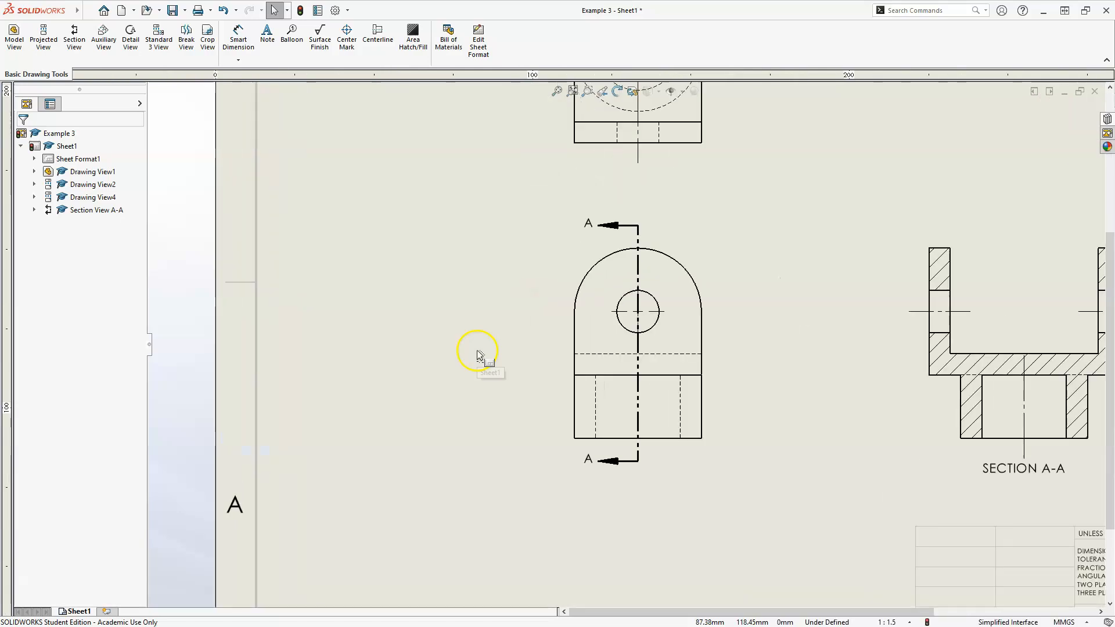
pyautogui.scroll(-2, 598, 392)
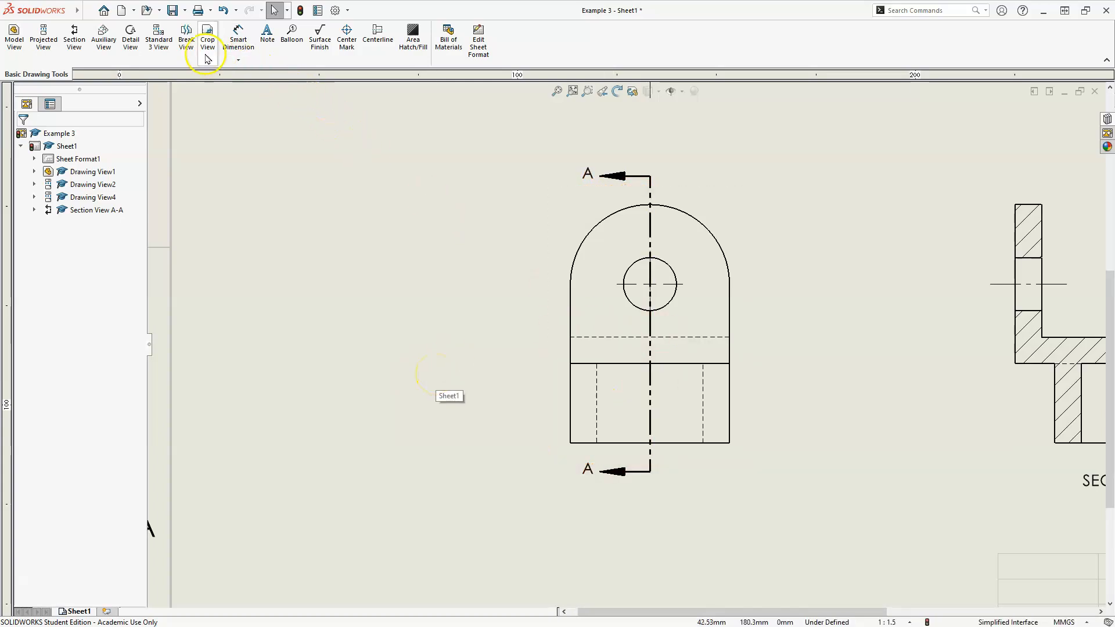
pyautogui.click(237, 39)
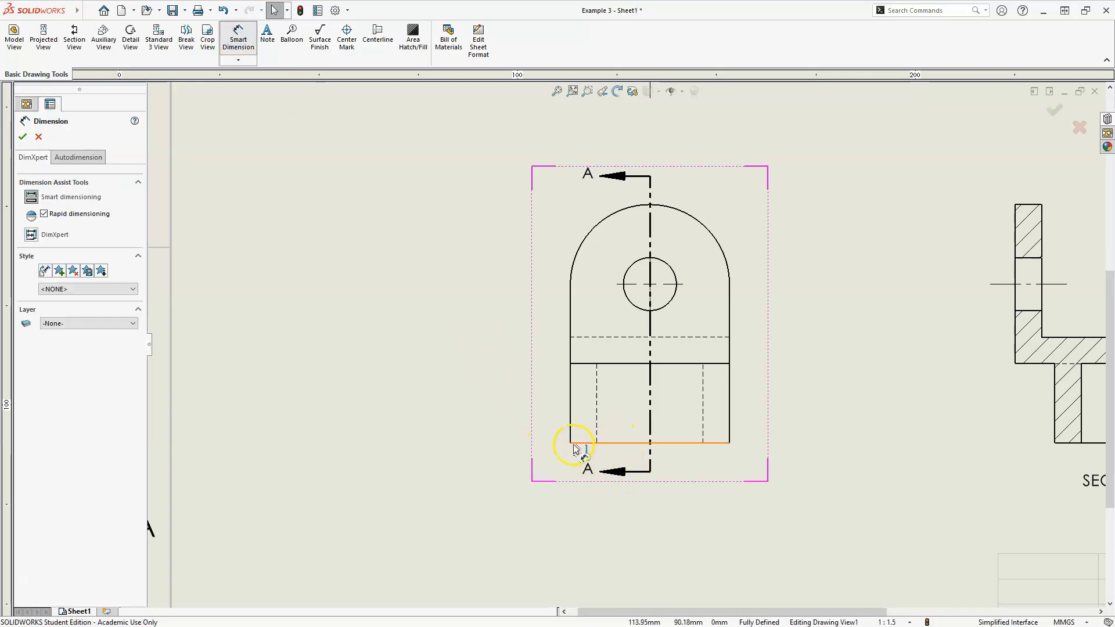
pyautogui.click(584, 444)
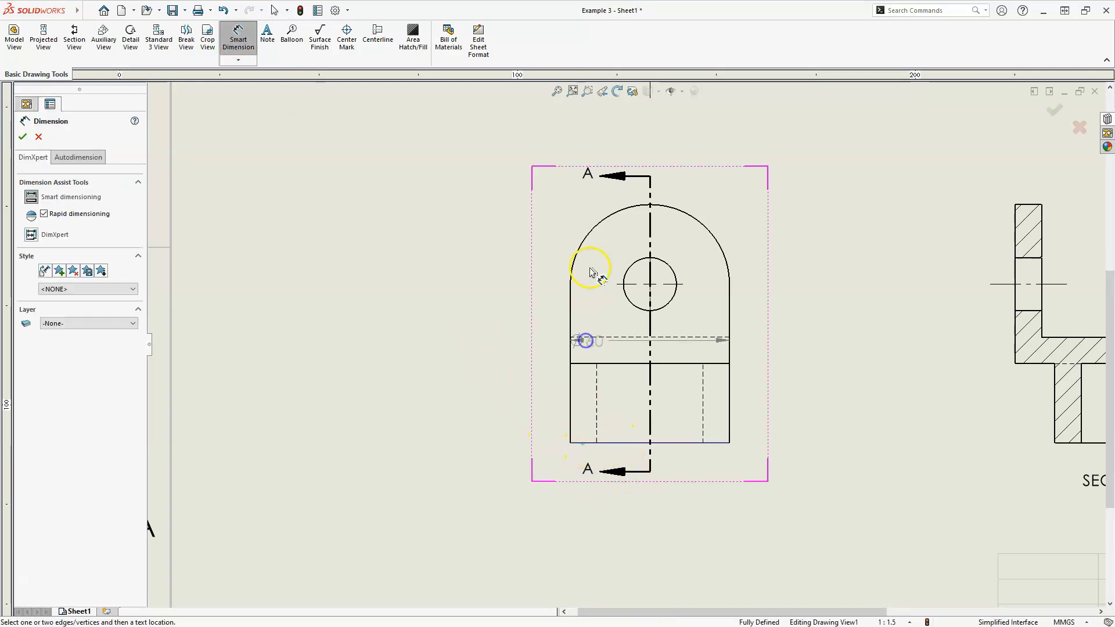
pyautogui.click(617, 284)
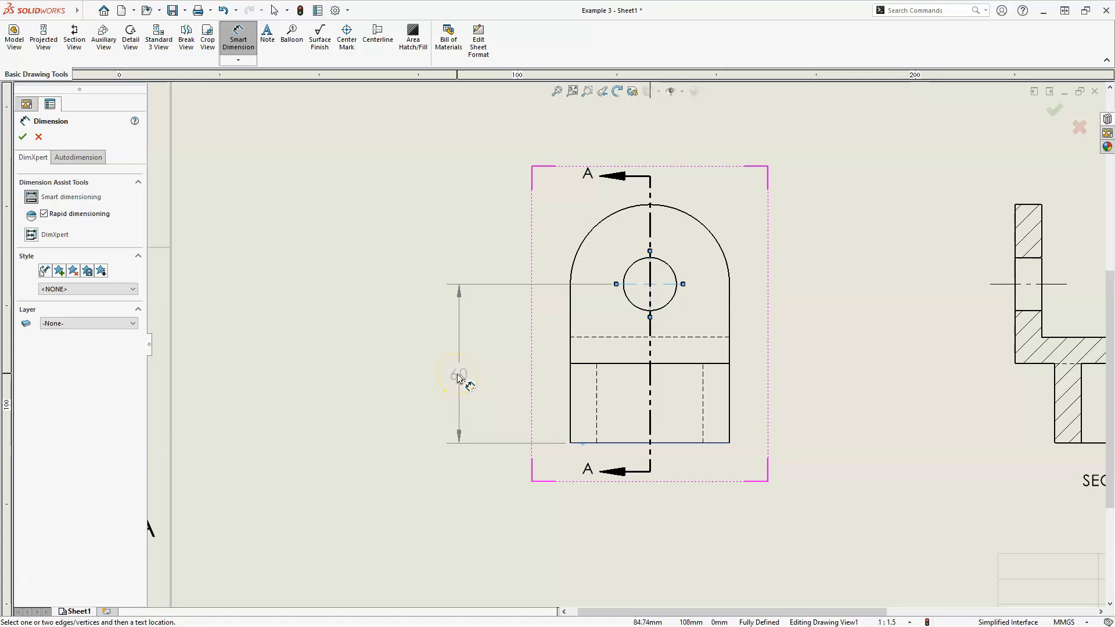
pyautogui.press('Escape')
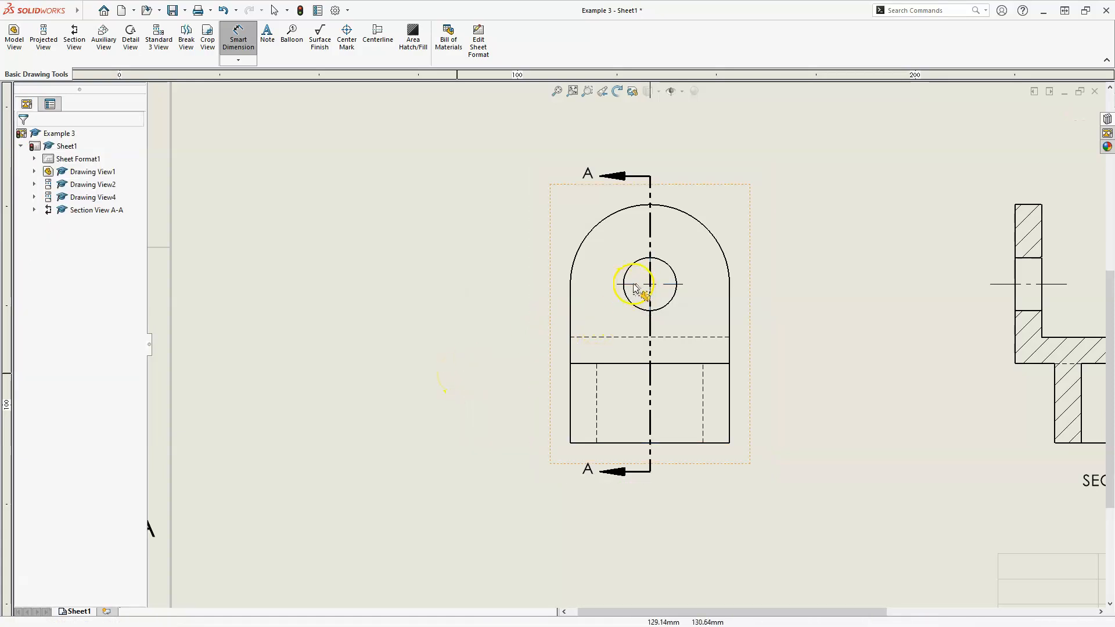
pyautogui.press('Escape')
# Step: Replace the hole's center mark in the front view with a center mark on the rounded outer arc
pyautogui.click(633, 284)
pyautogui.press('Delete')
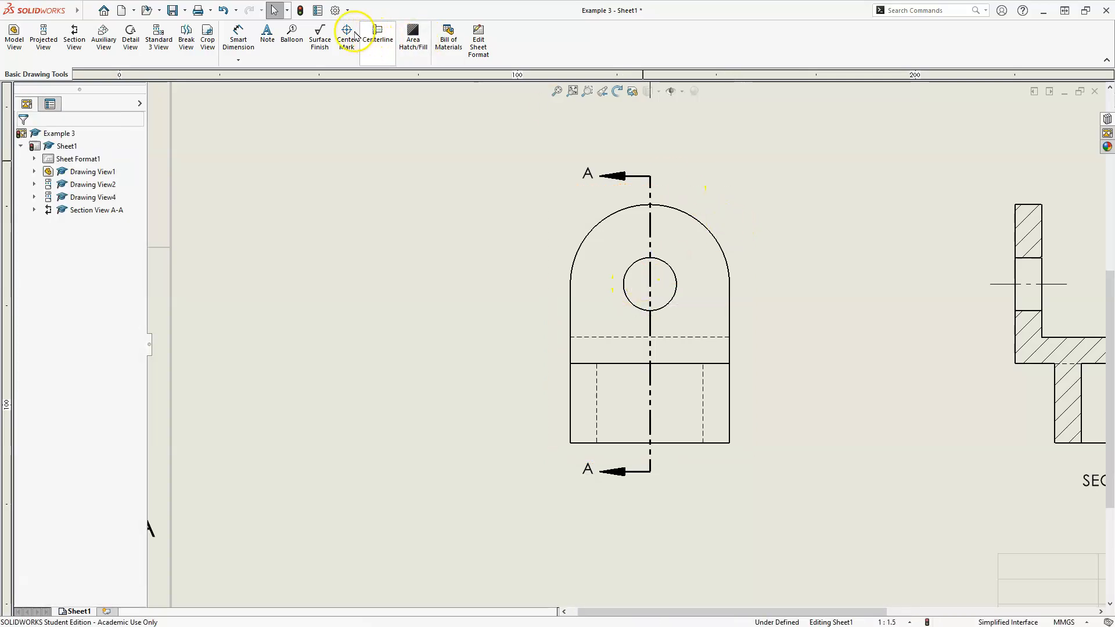
pyautogui.click(350, 34)
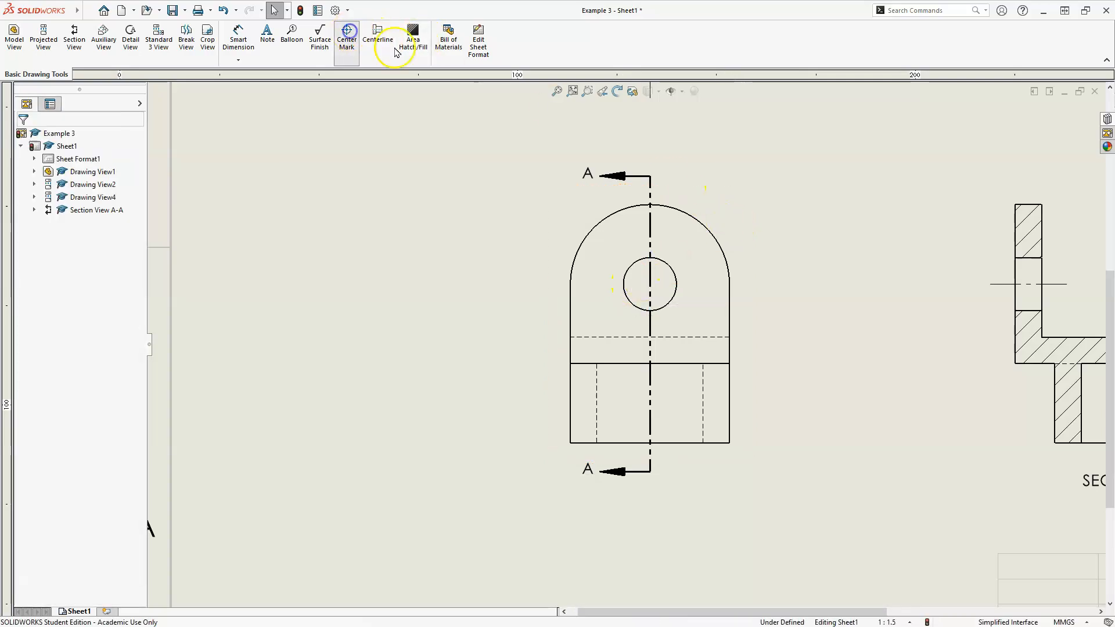
pyautogui.click(700, 229)
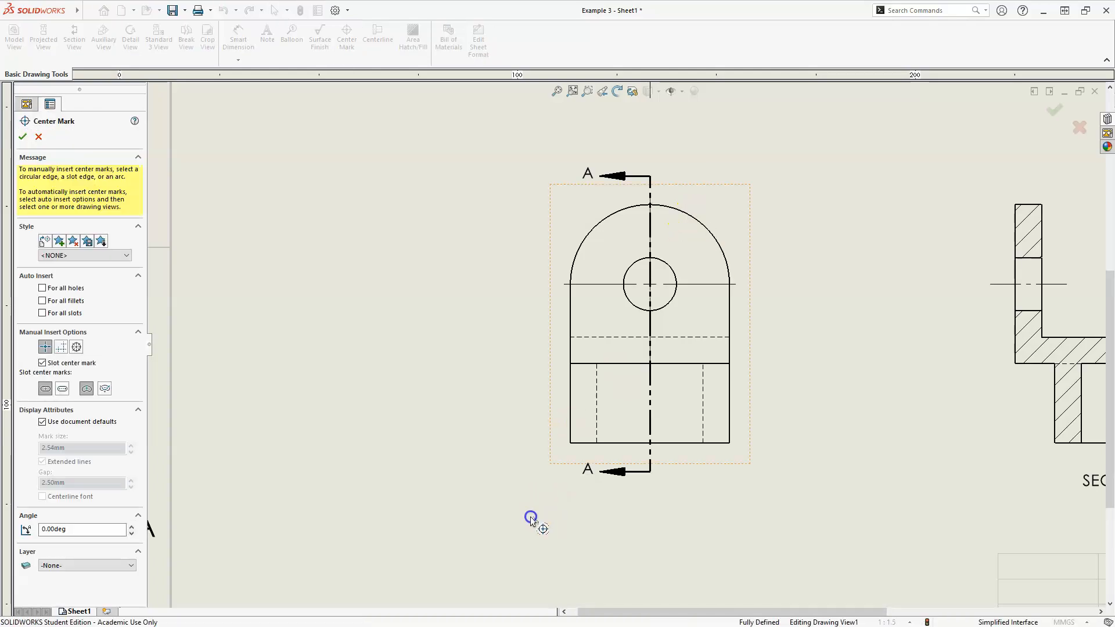
pyautogui.click(25, 138)
pyautogui.click(304, 514)
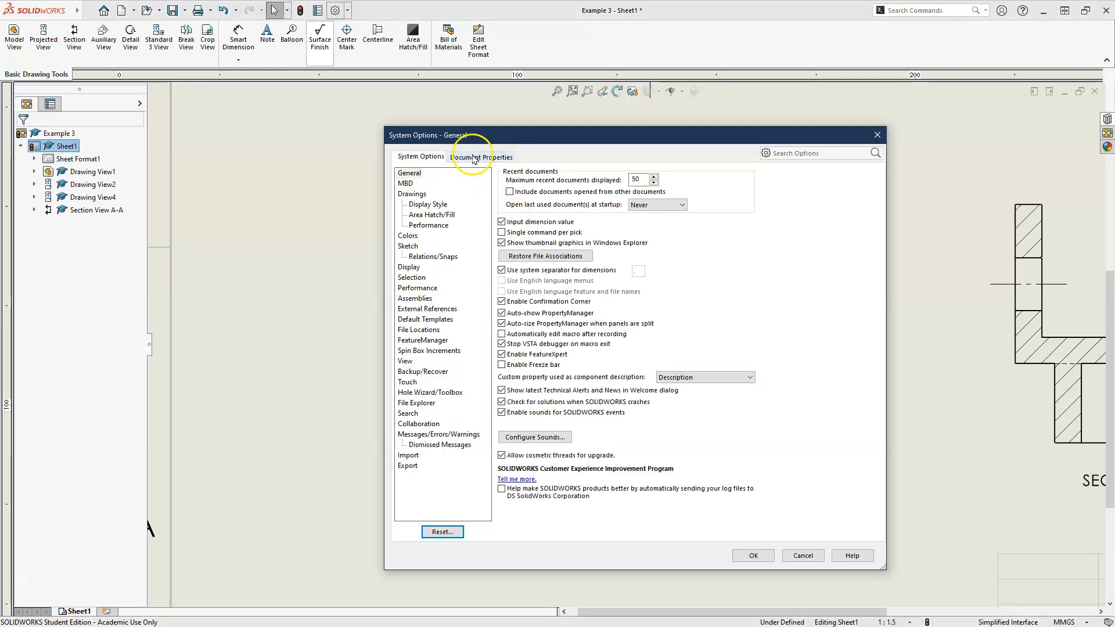
# Step: Set the document's section line style to Alternative without connector
pyautogui.click(475, 158)
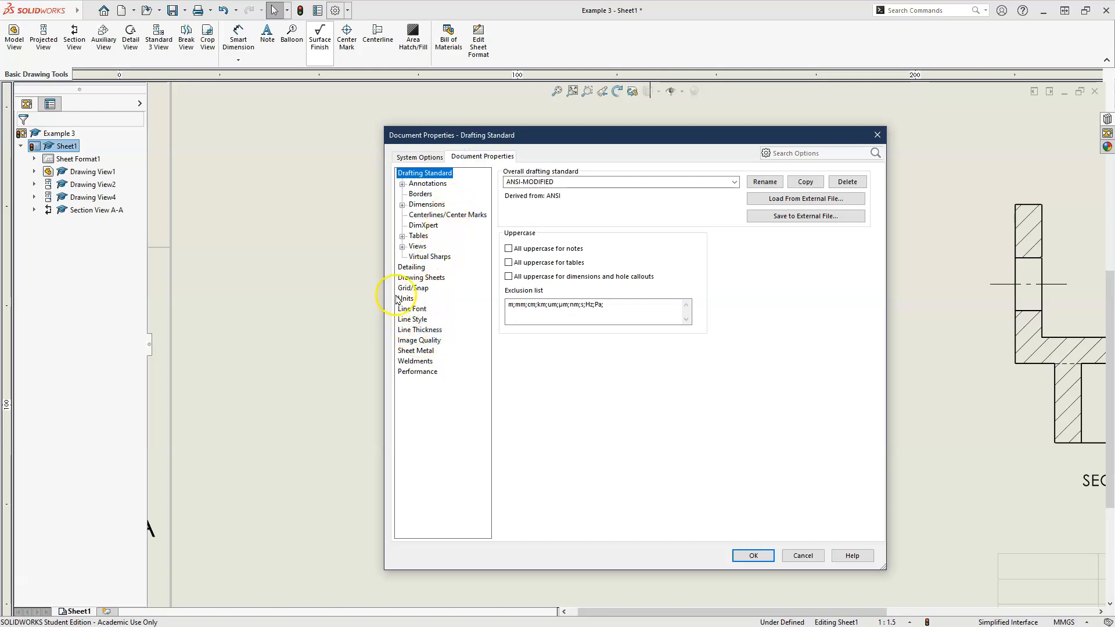
pyautogui.click(402, 246)
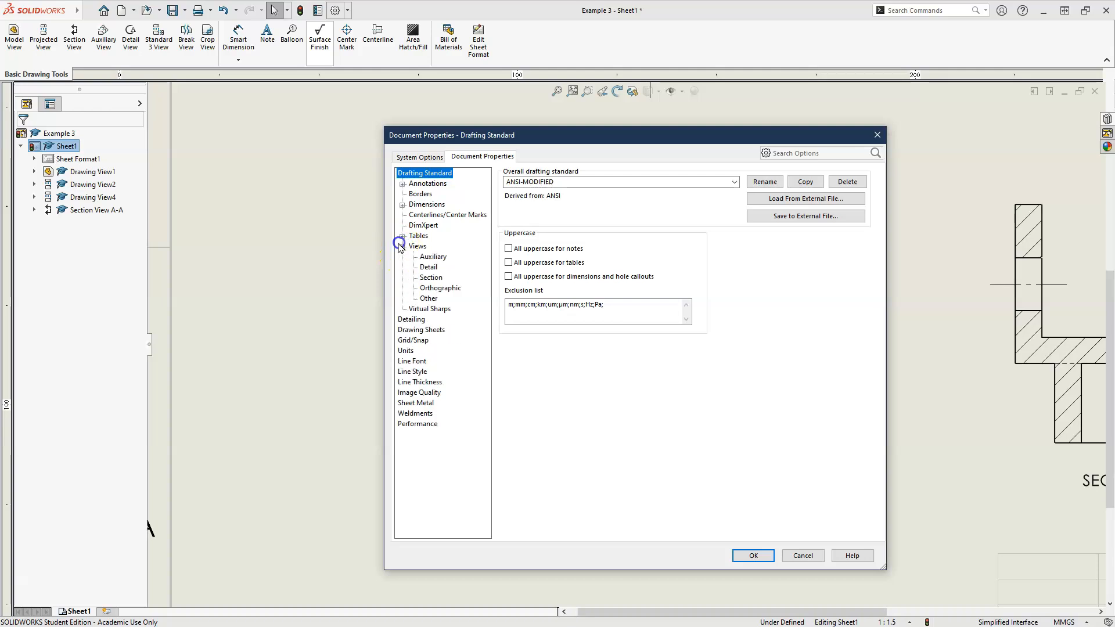
pyautogui.click(433, 278)
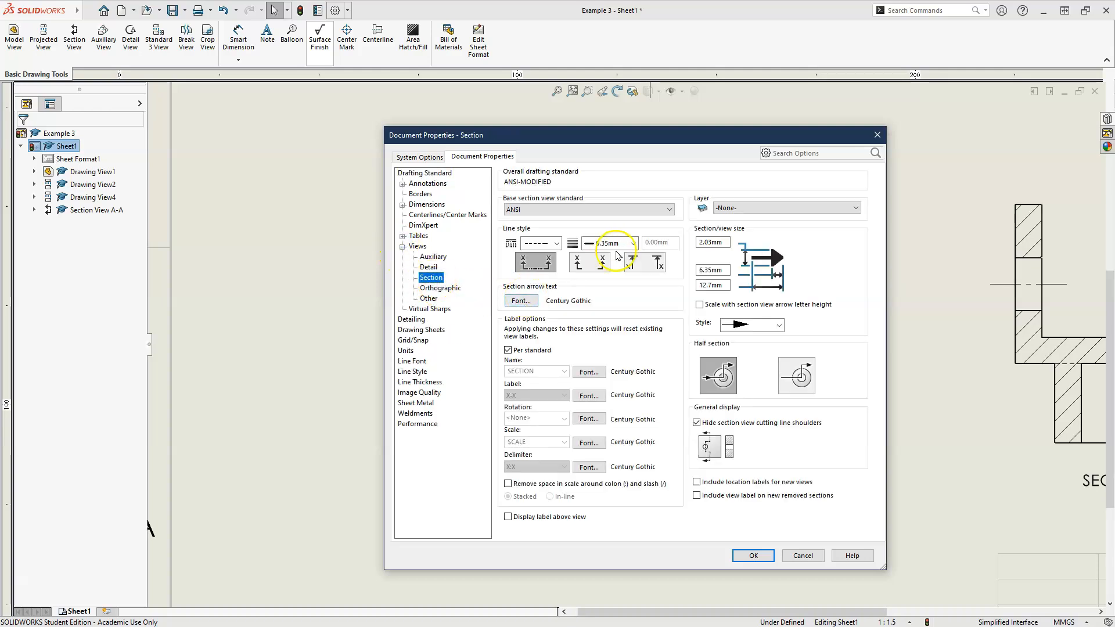
pyautogui.click(589, 265)
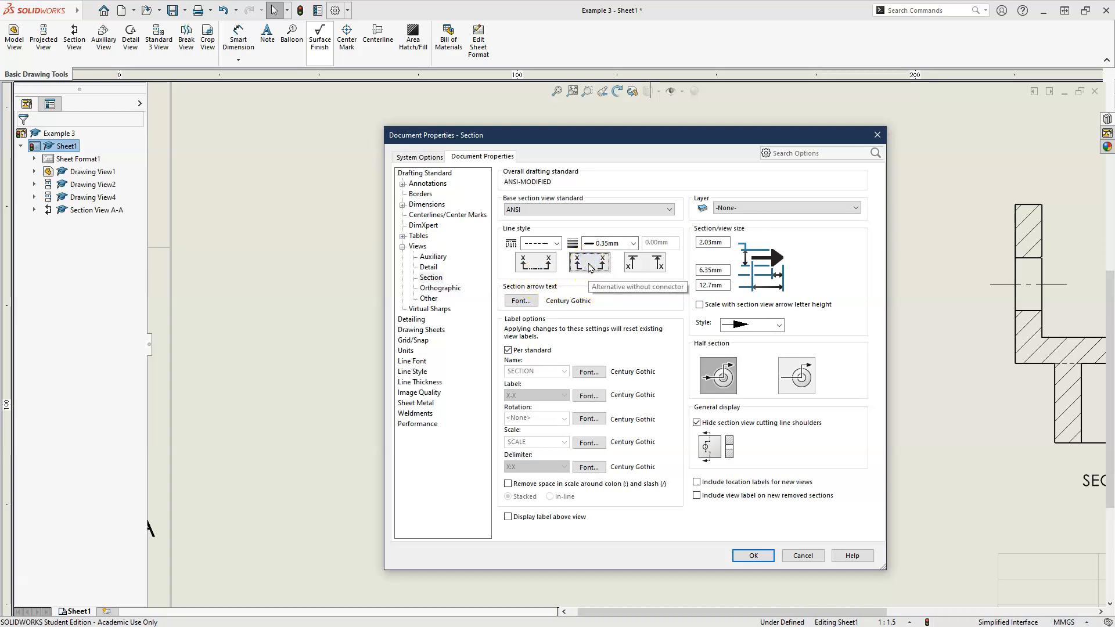
pyautogui.click(765, 555)
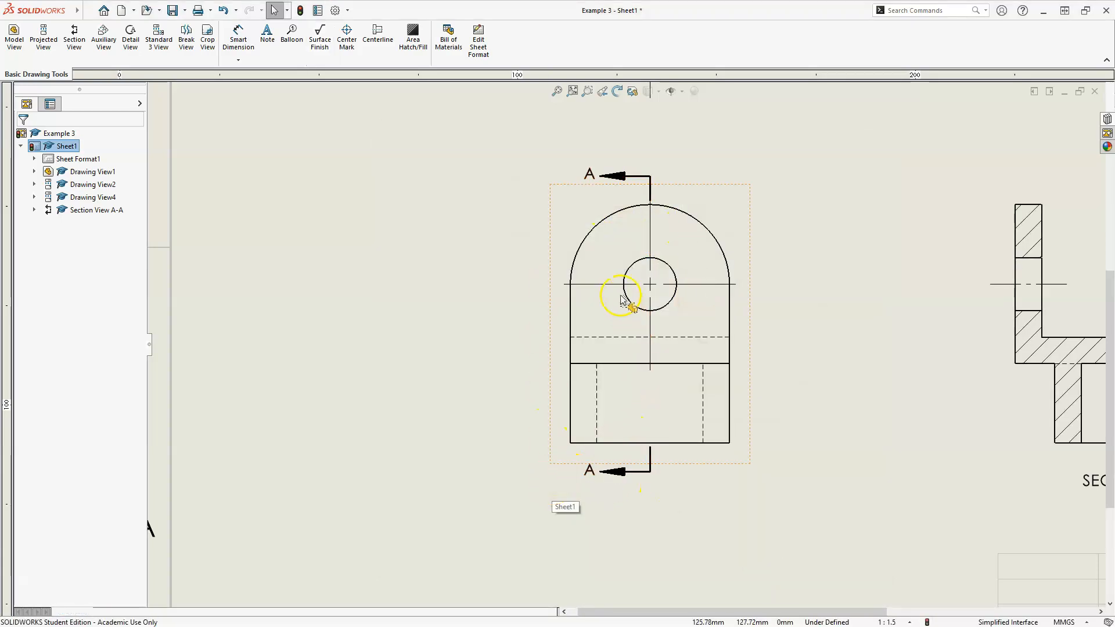
# Step: Add a vertical centerline between the hidden bore edges of the lower boss in the front view
pyautogui.click(377, 35)
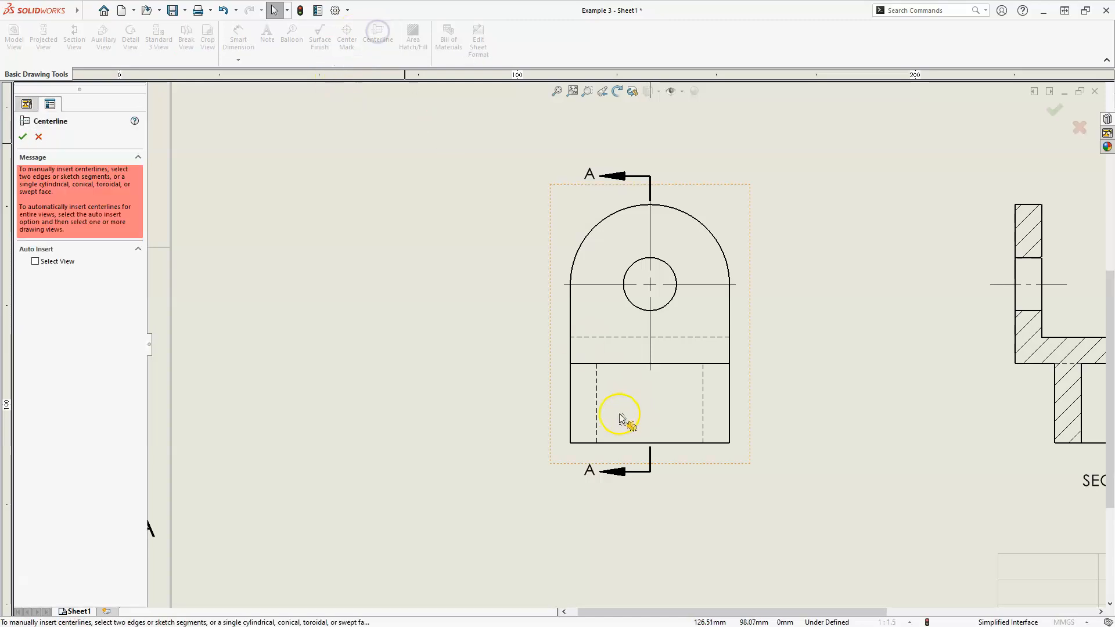
pyautogui.click(598, 421)
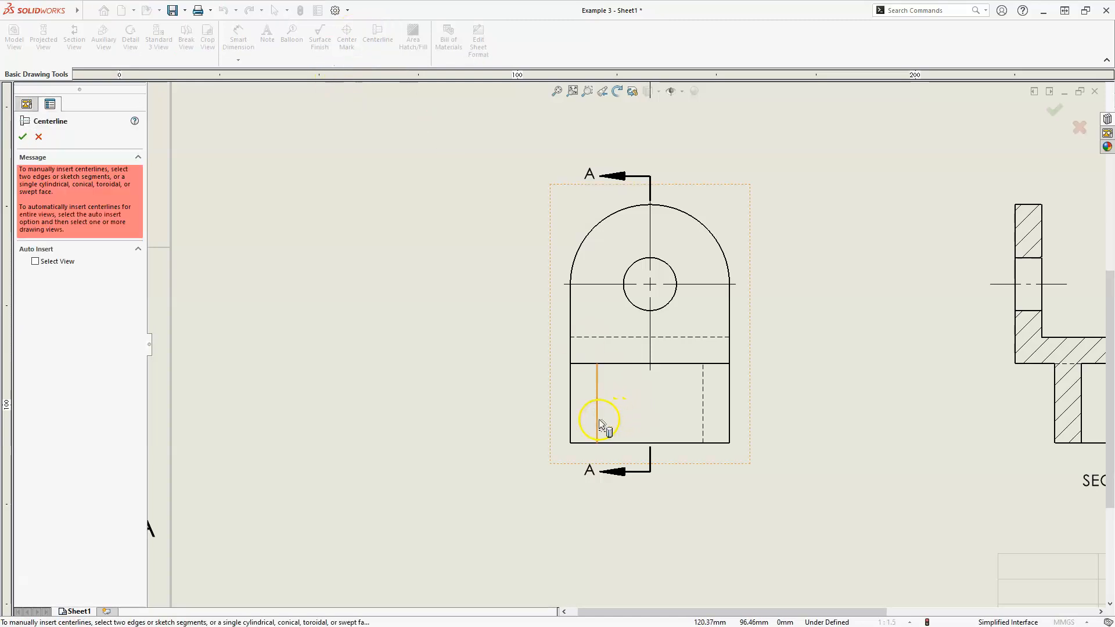
pyautogui.click(703, 414)
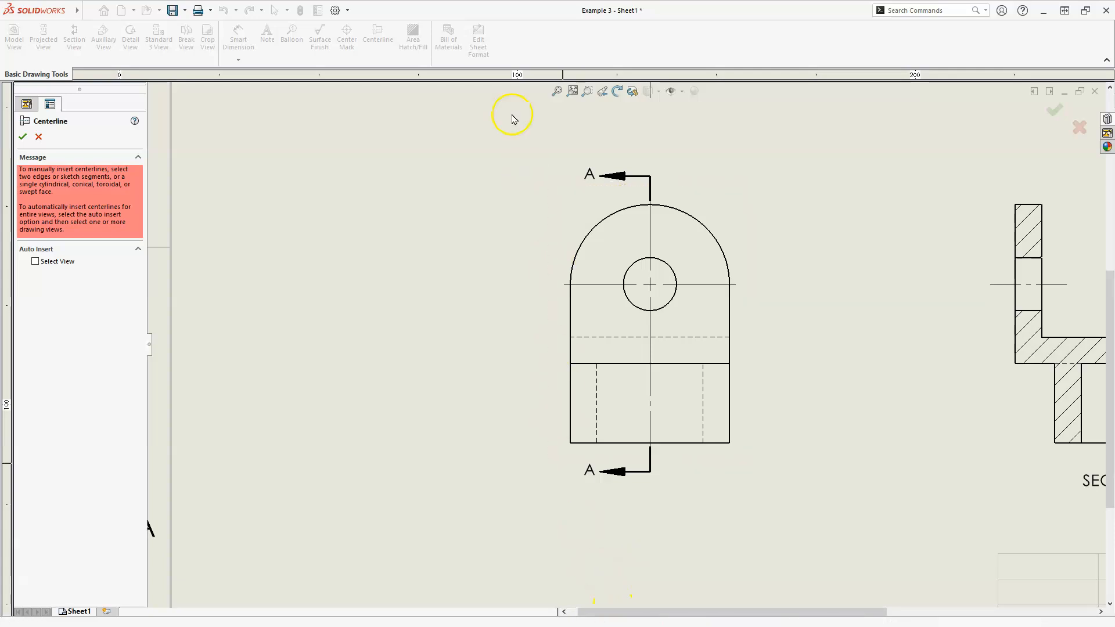
pyautogui.click(24, 137)
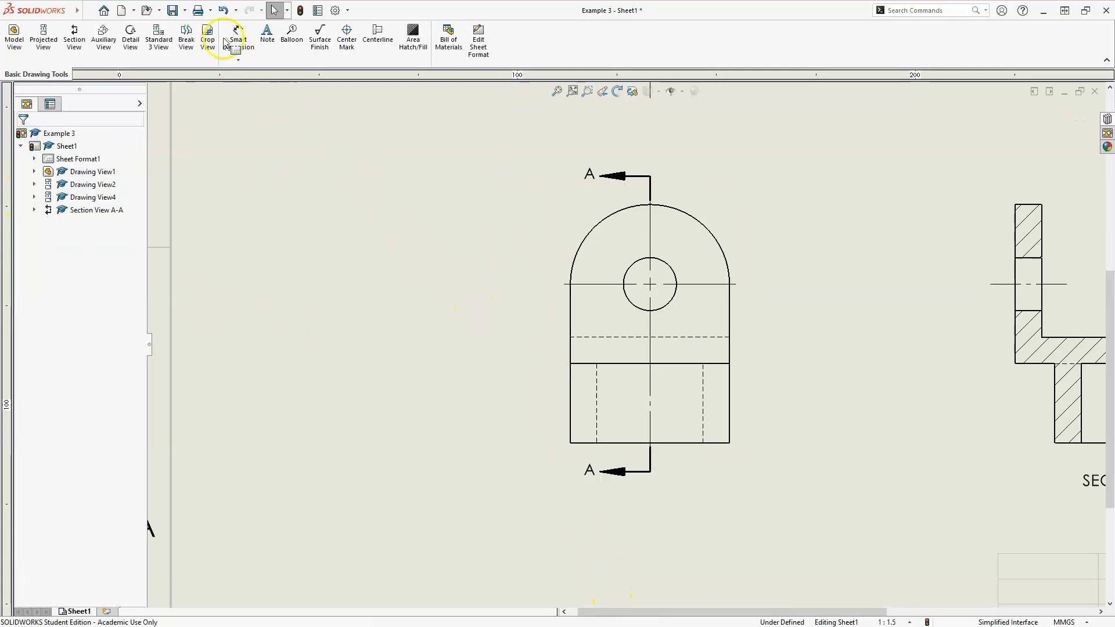
# Step: Dimension the height from the front view's bottom edge to the hole center, placing it left of the view
pyautogui.click(236, 37)
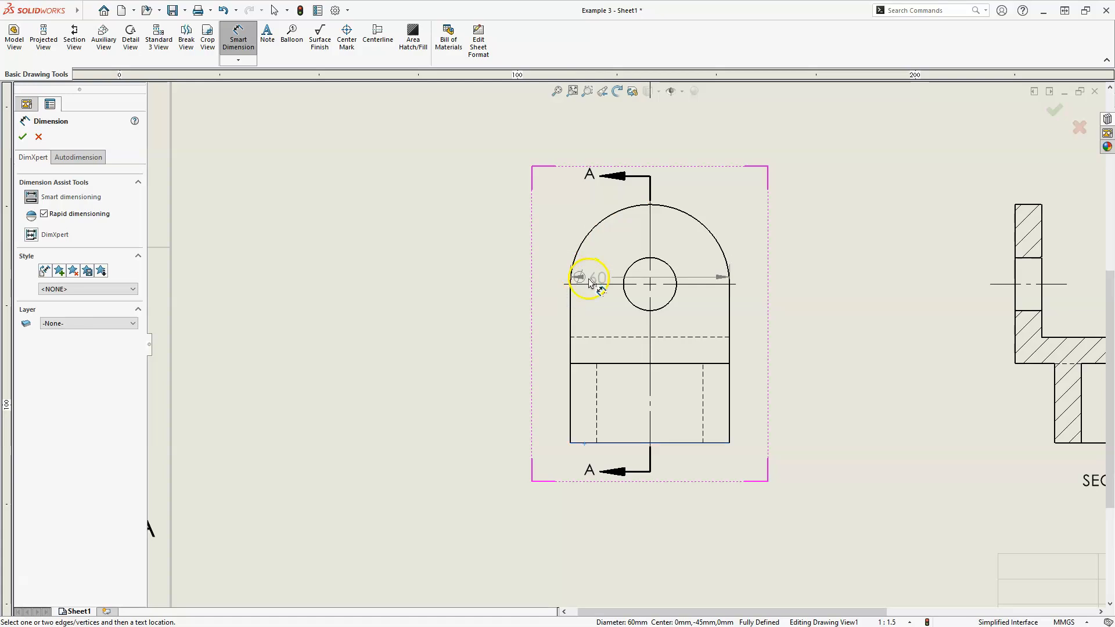
pyautogui.click(570, 319)
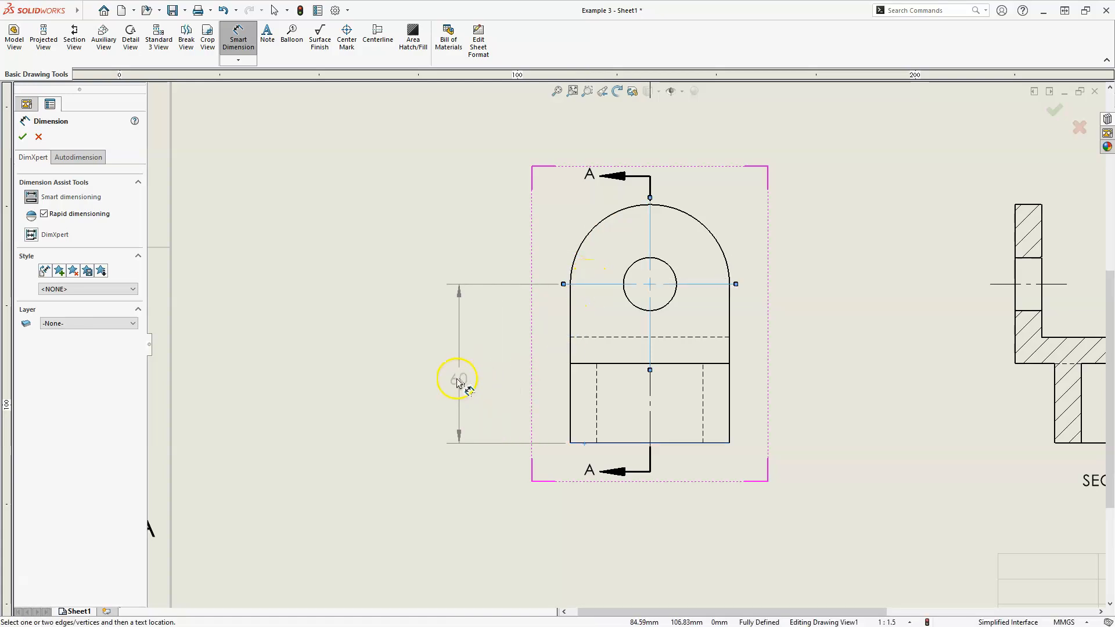
pyautogui.click(440, 365)
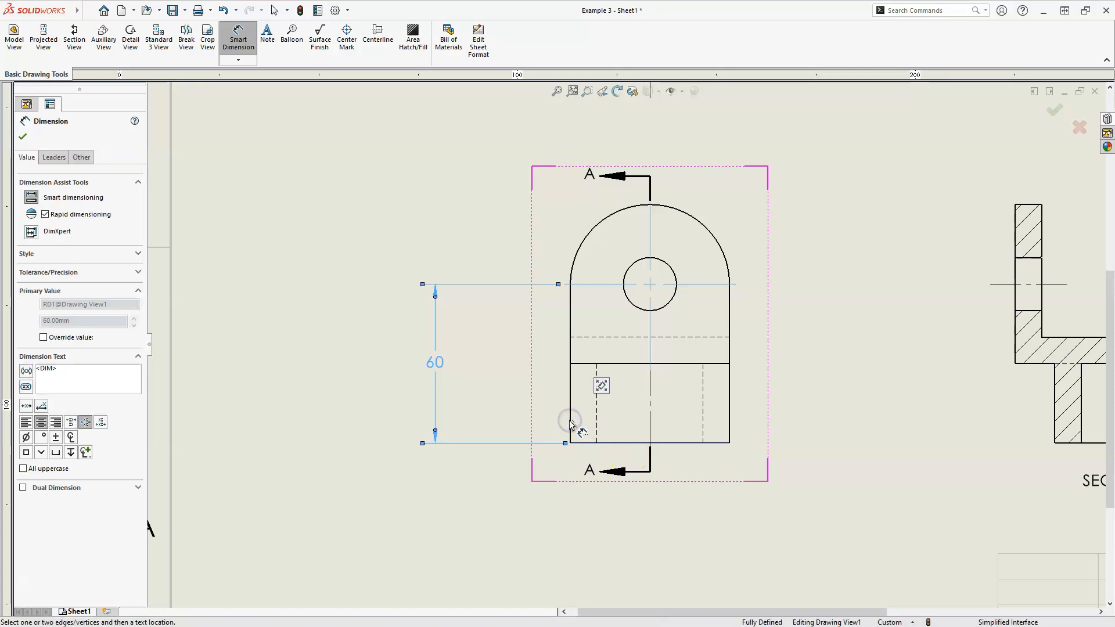
# Step: Dimension the horizontal distance from the front view's left edge to the section line, placing it below the view as a driven dimension
pyautogui.click(570, 421)
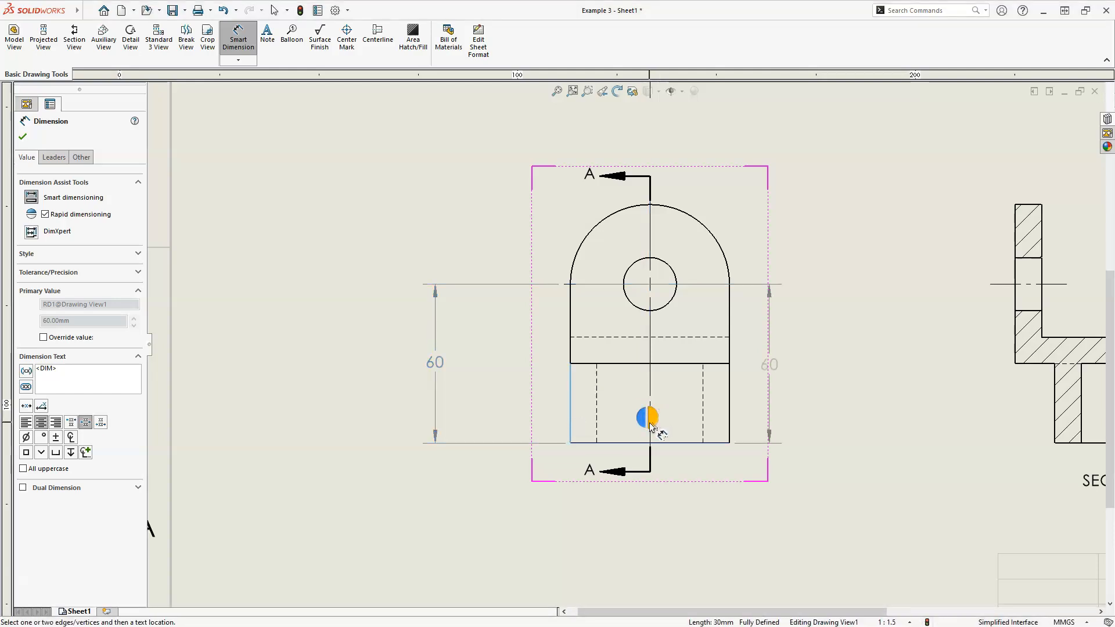
pyautogui.click(642, 398)
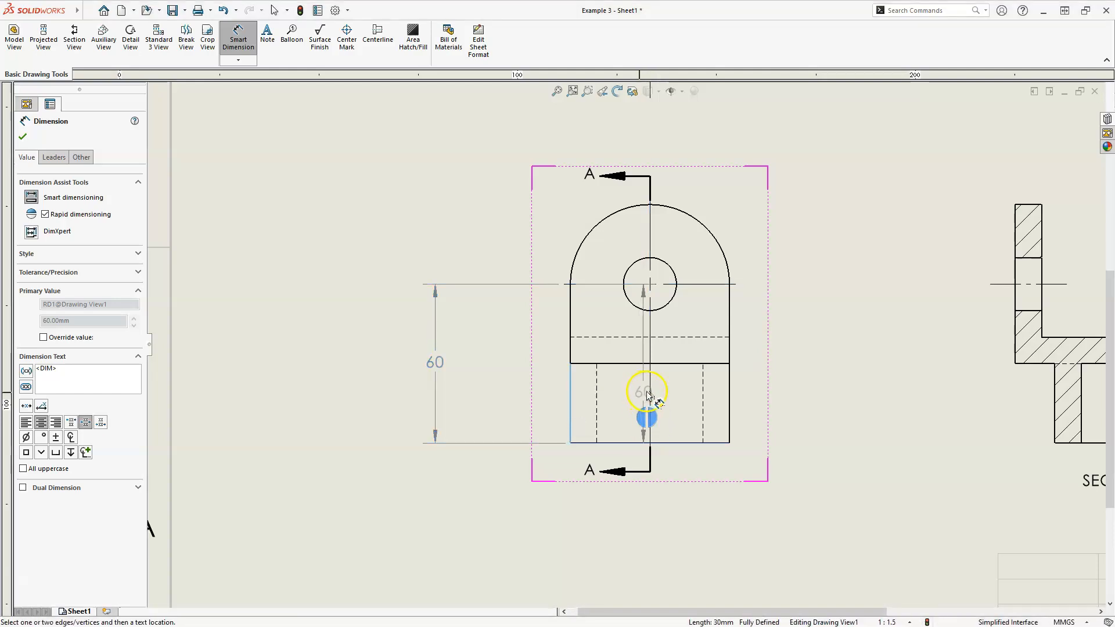
pyautogui.click(651, 435)
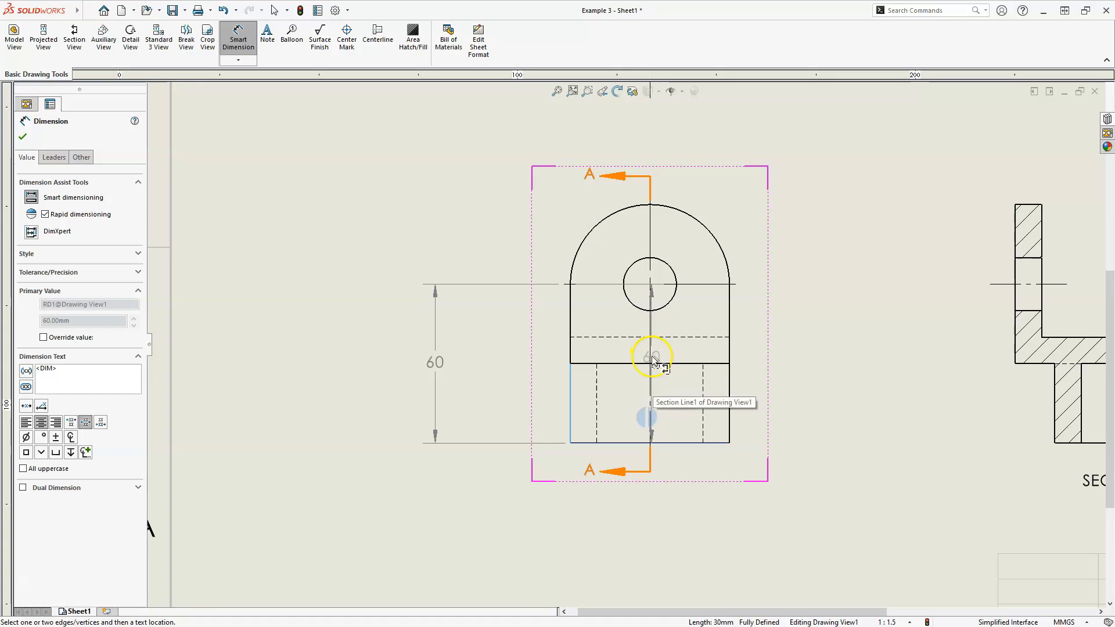
pyautogui.scroll(-4, 654, 448)
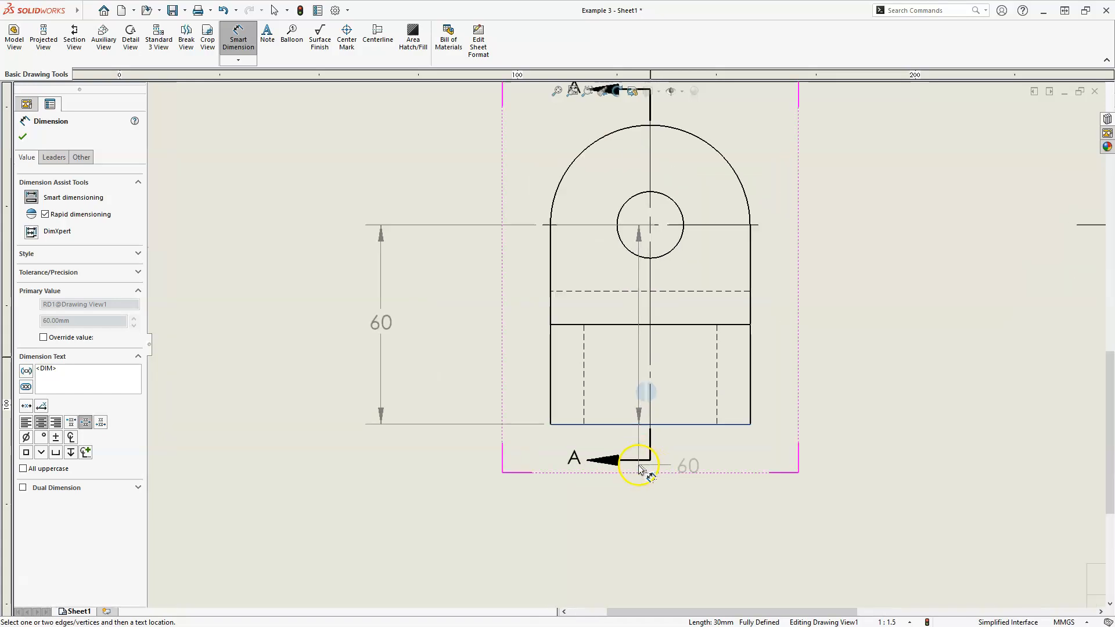
pyautogui.scroll(-5, 656, 388)
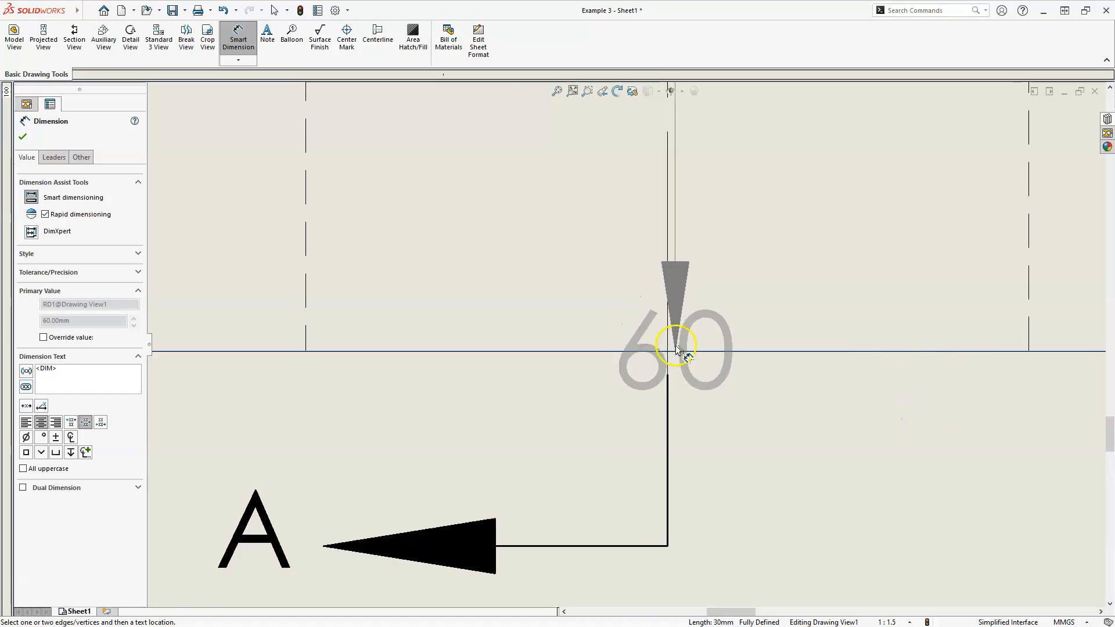
pyautogui.click(646, 436)
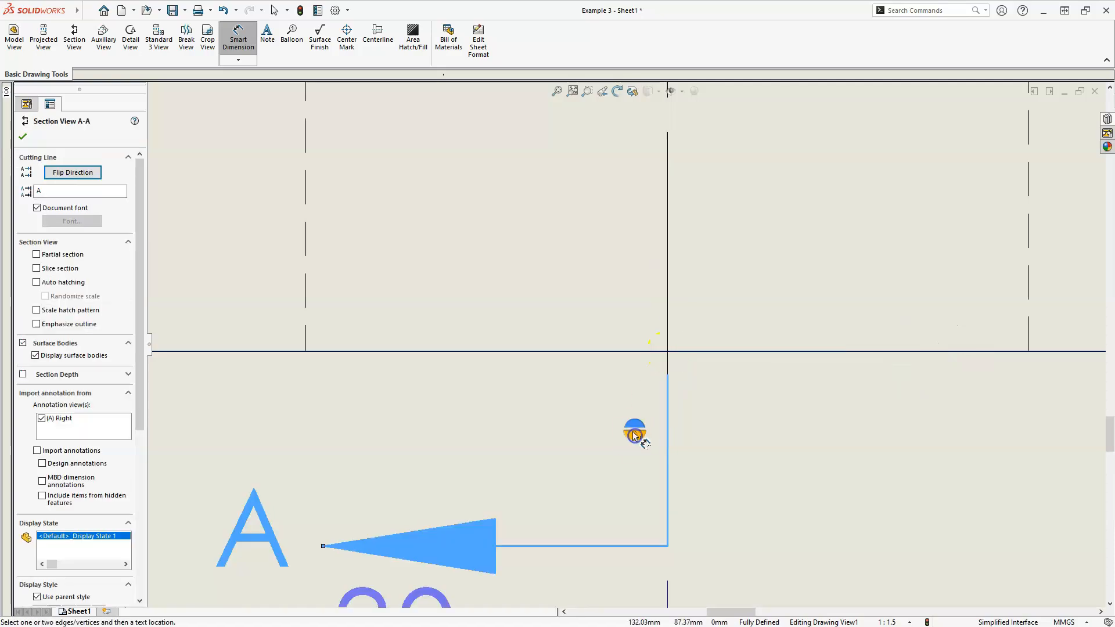
pyautogui.scroll(6, 636, 437)
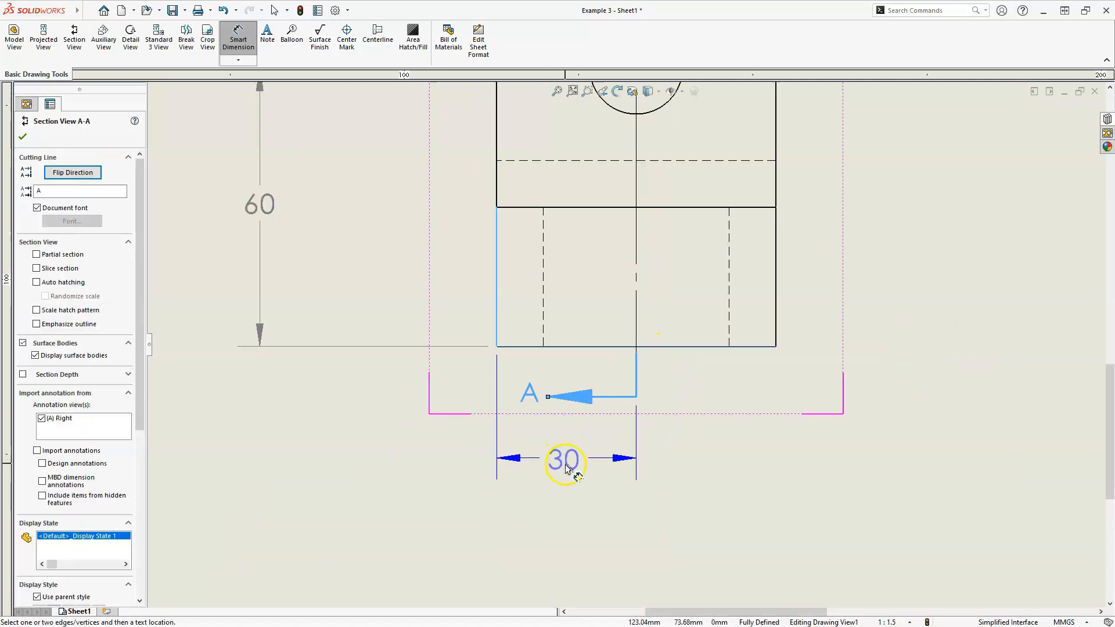
pyautogui.click(573, 487)
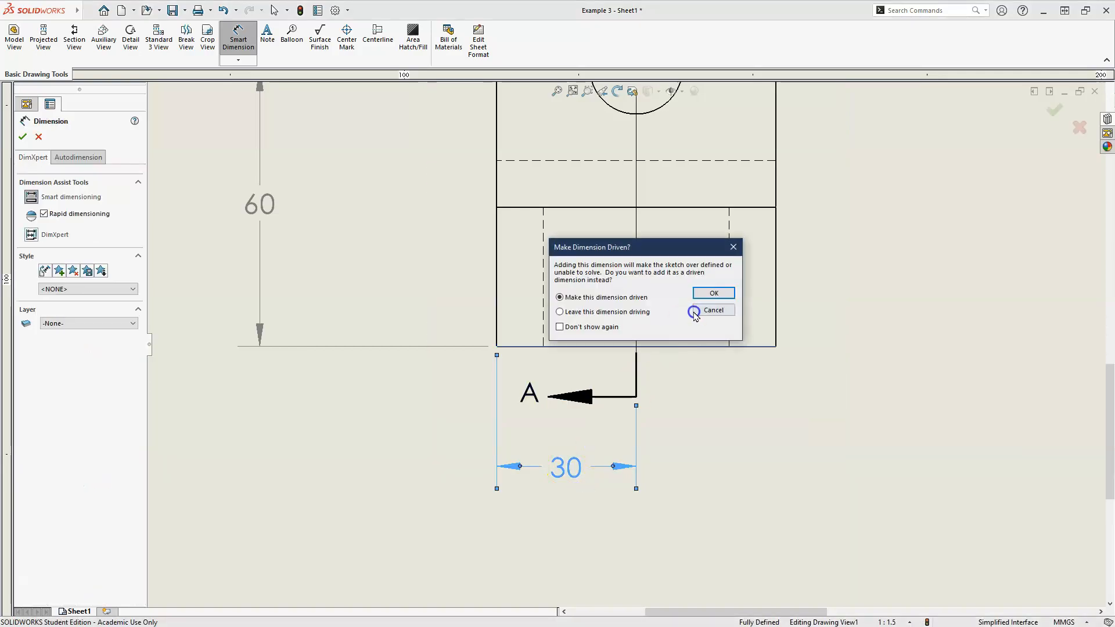
pyautogui.click(705, 294)
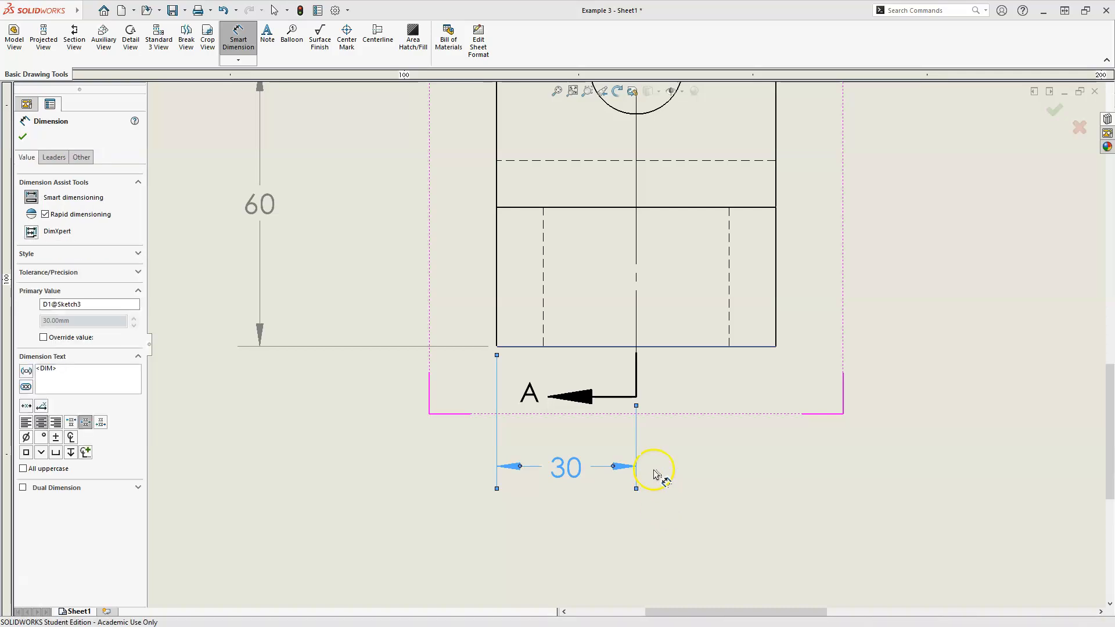
# Step: Dimension the radius of the front view's rounded outer arc, placing it outside the arc at the upper left
pyautogui.scroll(5, 654, 474)
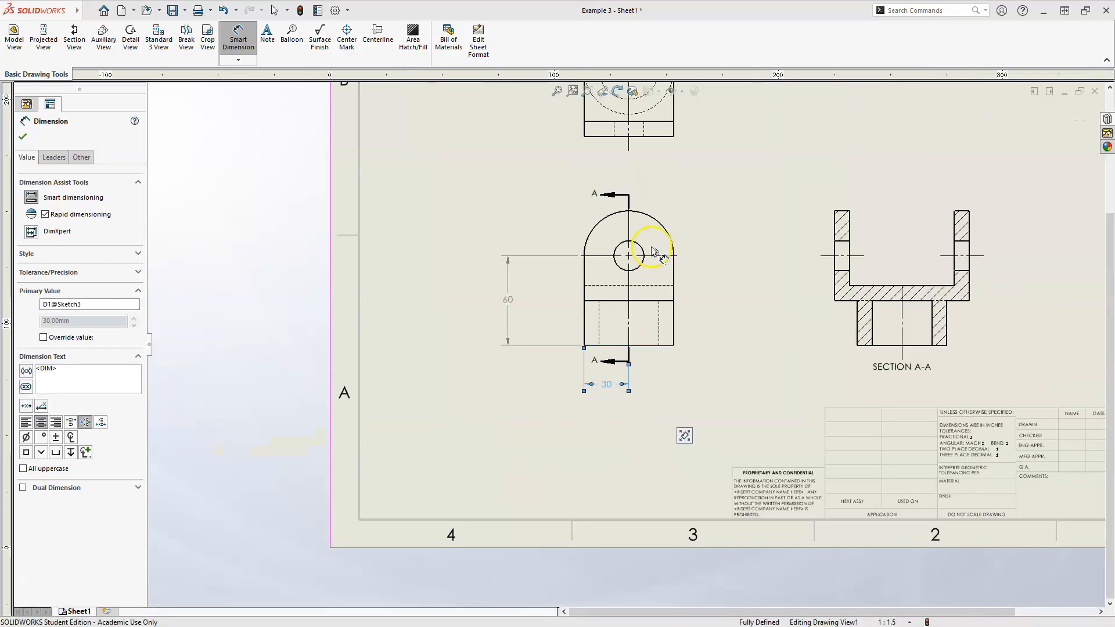
pyautogui.scroll(-5, 610, 232)
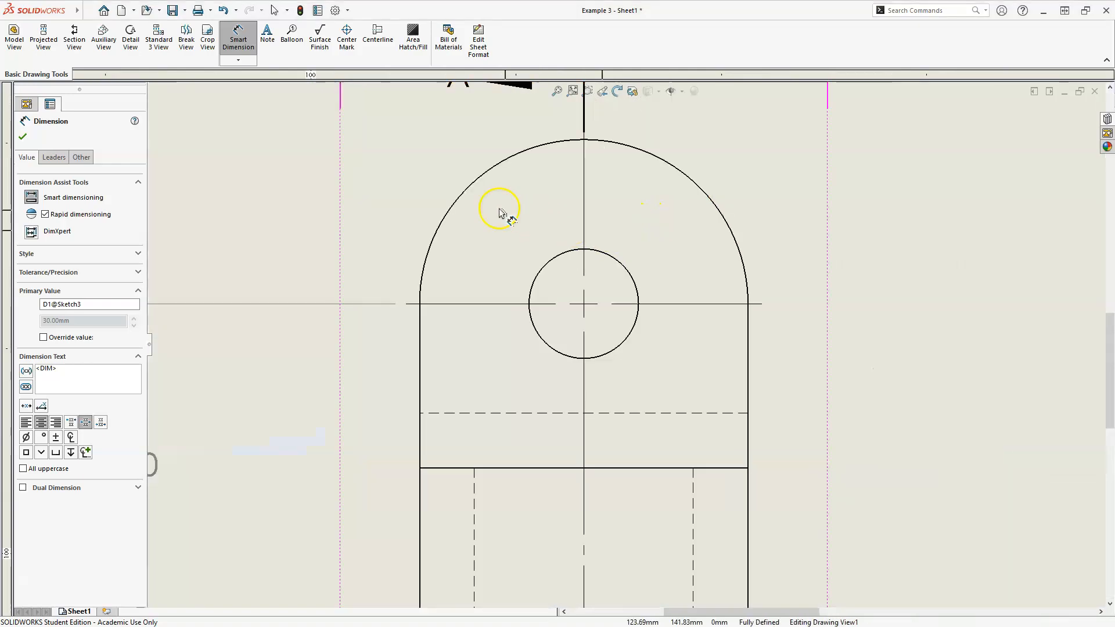
pyautogui.scroll(3, 714, 392)
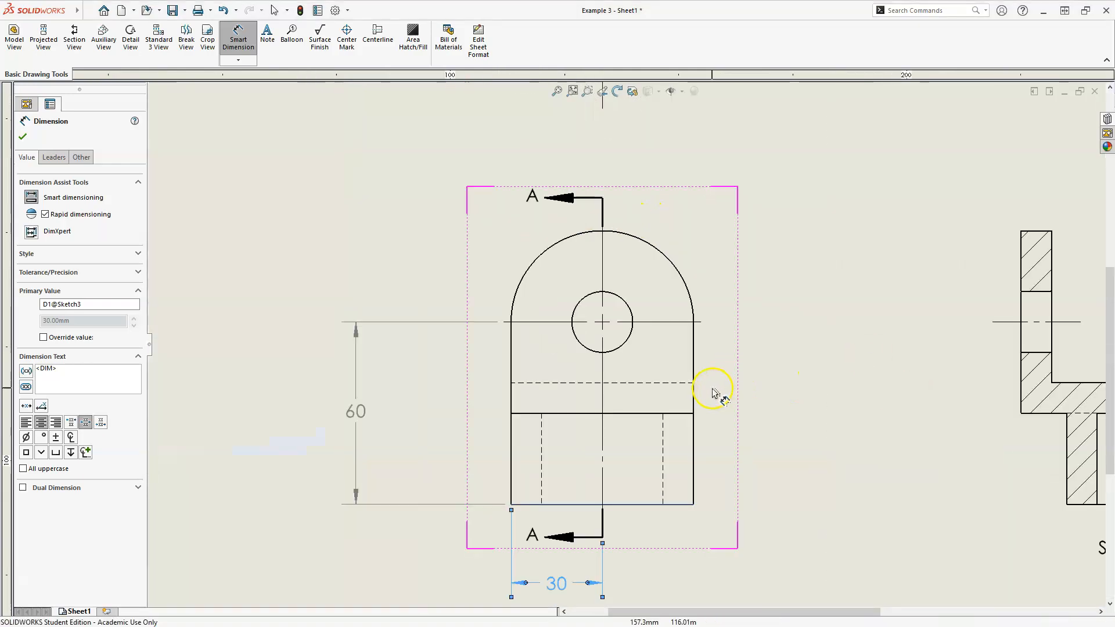
pyautogui.click(532, 269)
pyautogui.click(416, 213)
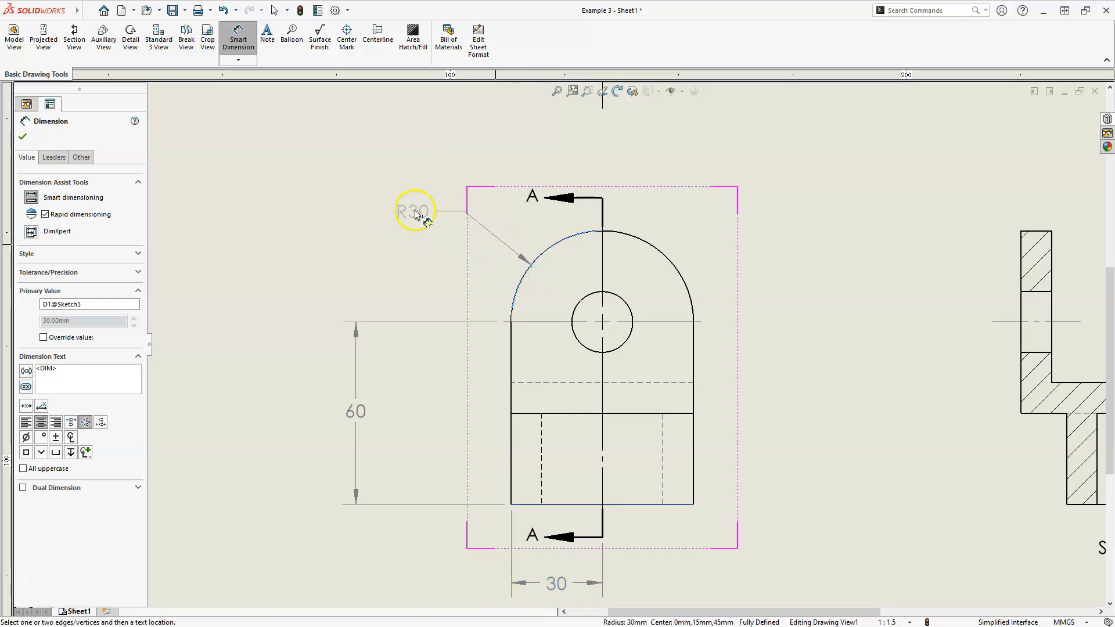
pyautogui.click(547, 233)
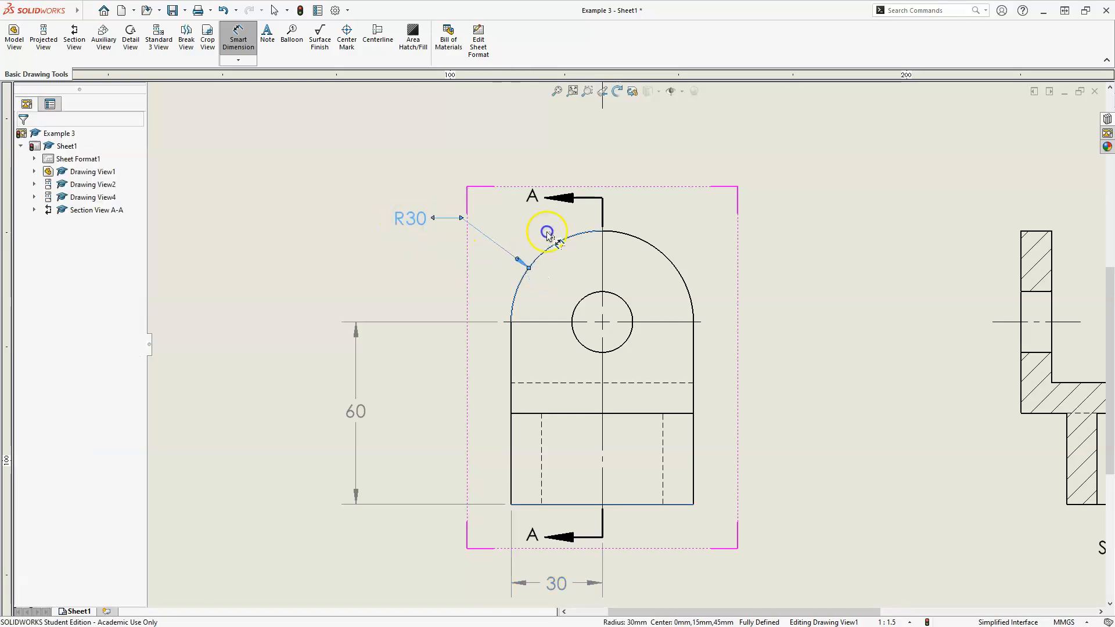
# Step: Dimension the hole's diameter in the front view, placing it at the upper right, and add the text THRU below the value
pyautogui.click(630, 311)
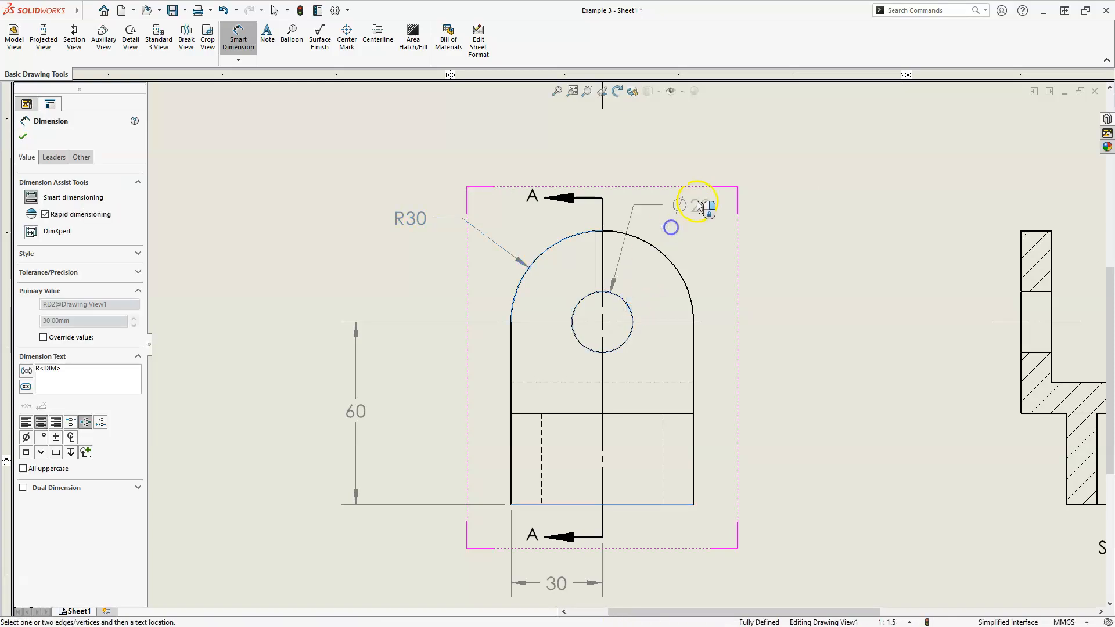
pyautogui.click(758, 216)
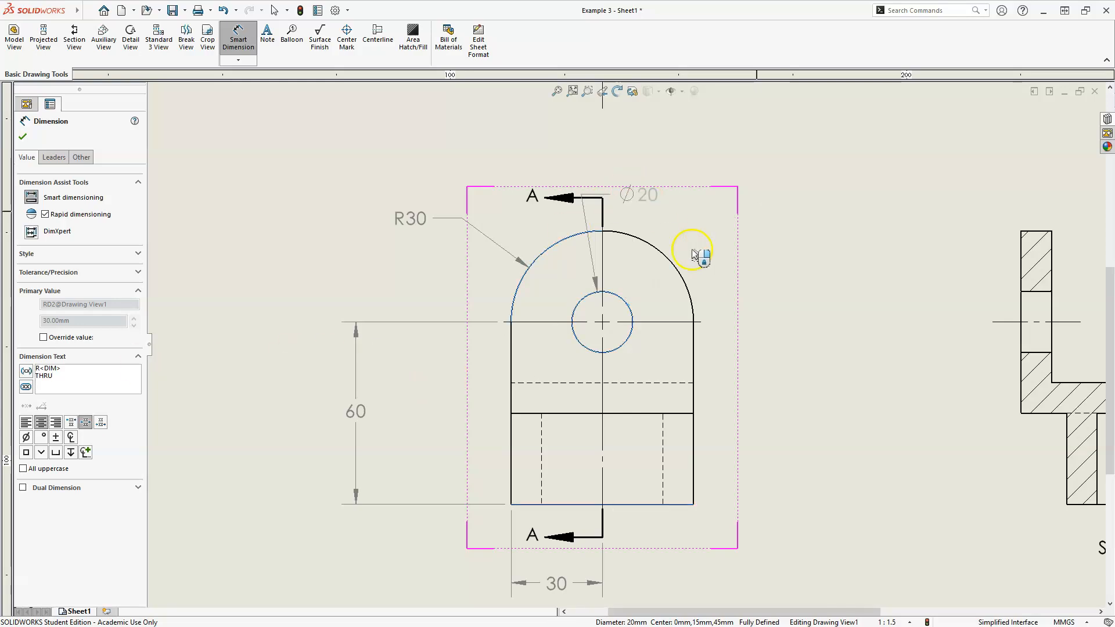
pyautogui.click(760, 209)
pyautogui.press('Escape')
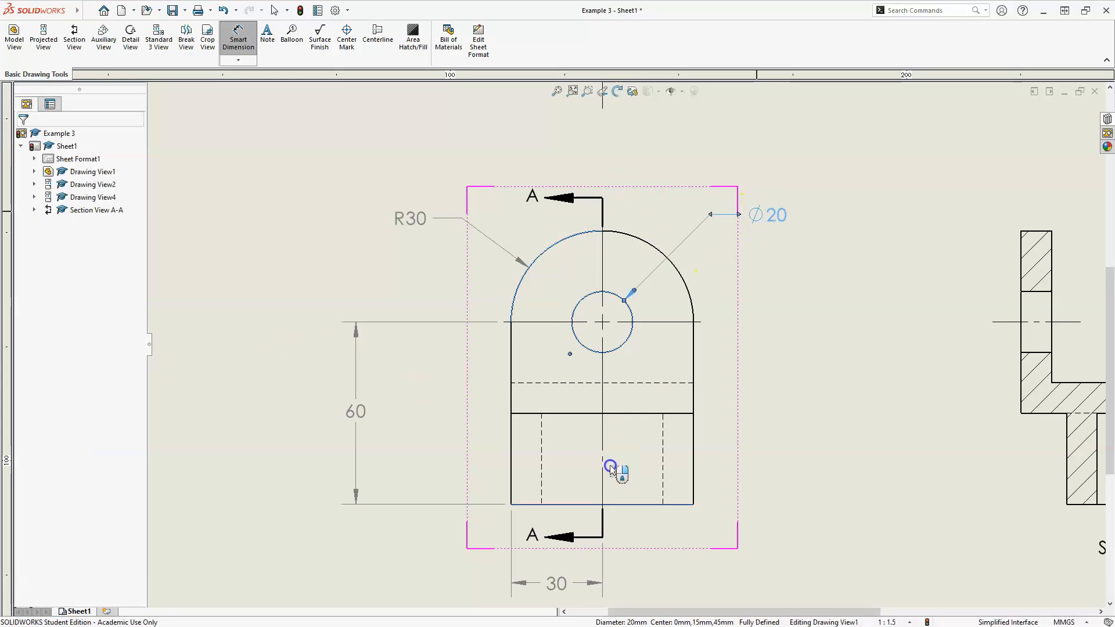
pyautogui.click(644, 261)
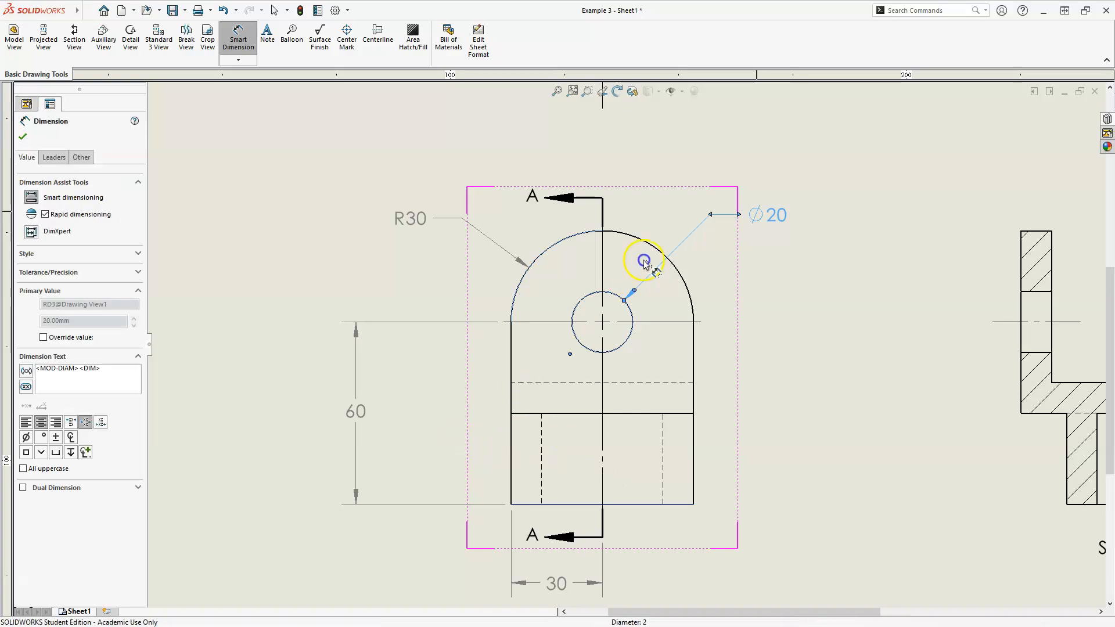
pyautogui.click(760, 219)
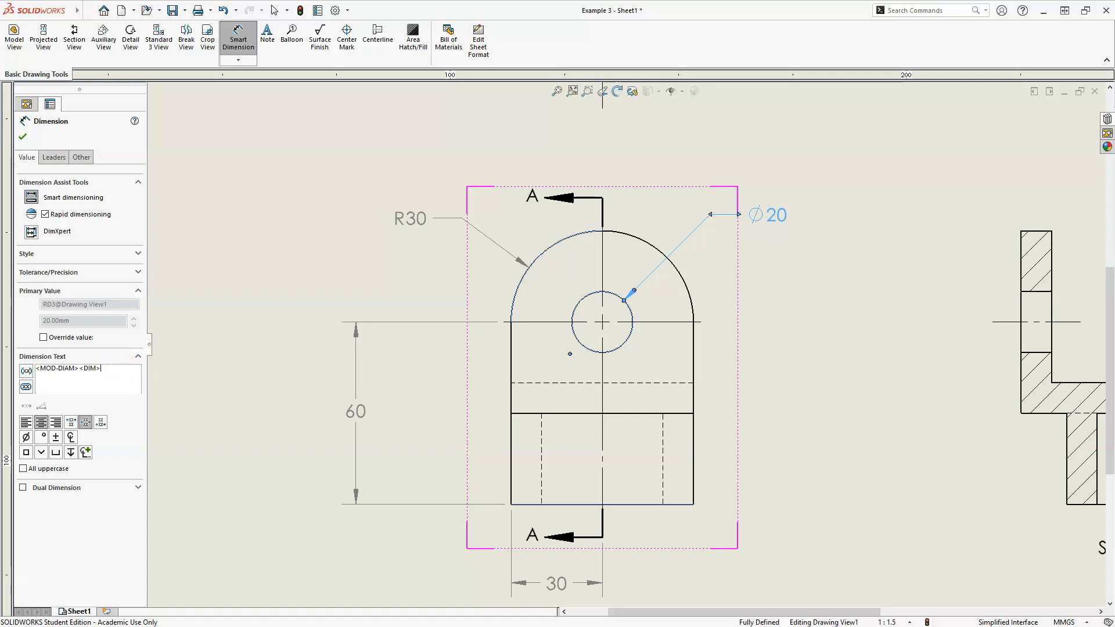
pyautogui.write('THRU')
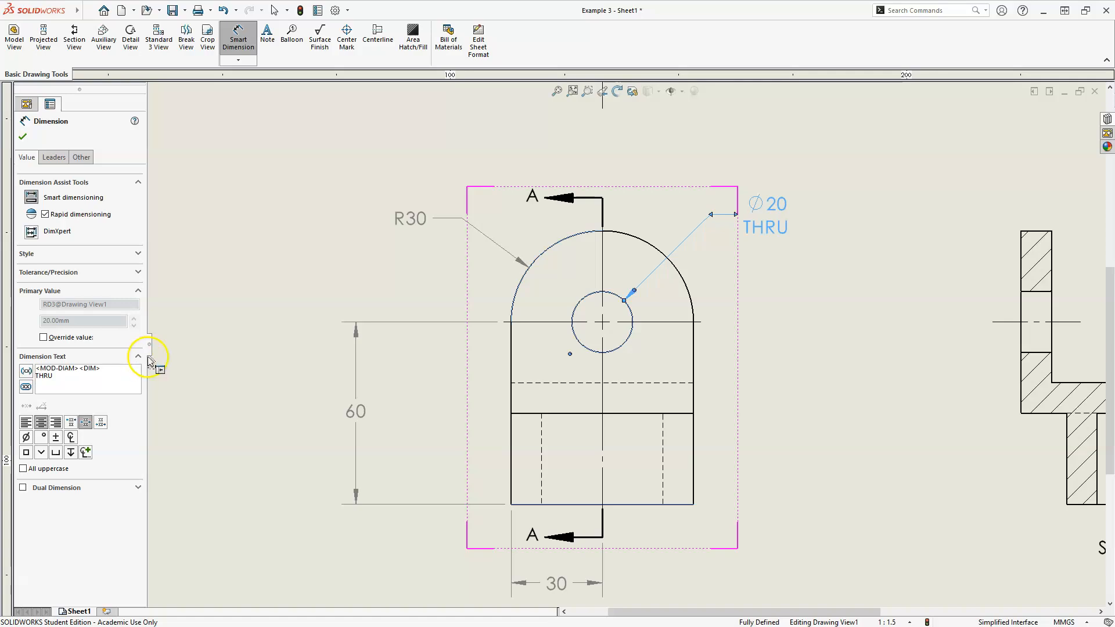
# Step: Dimension the outer diameter of the lower boss in Section A-A, placing it below the view label
pyautogui.scroll(2, 524, 364)
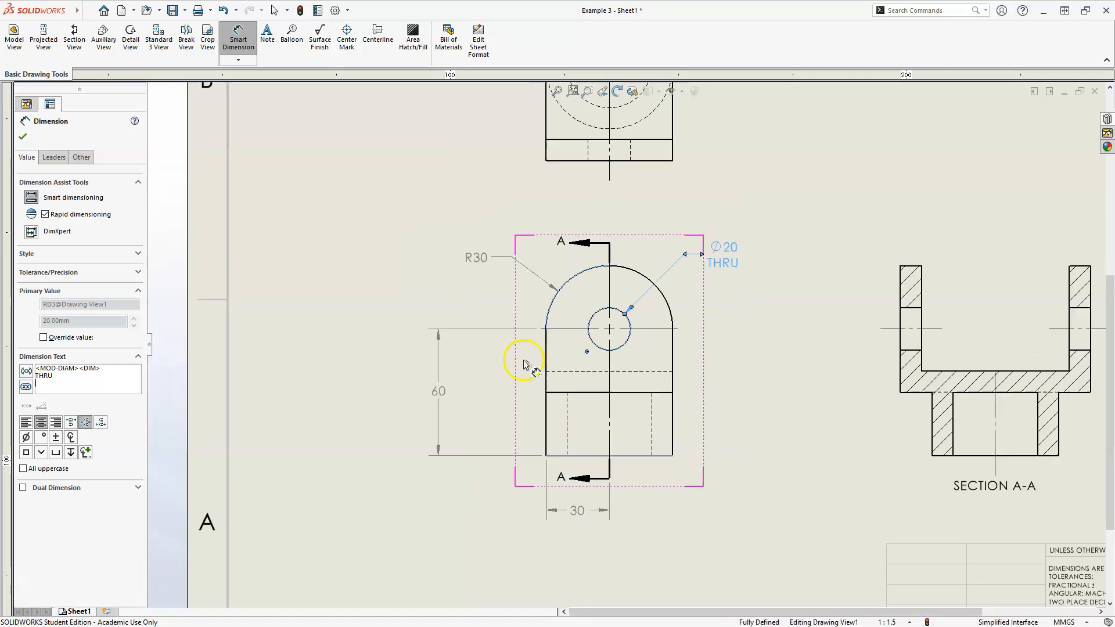
pyautogui.scroll(2, 624, 346)
pyautogui.moveTo(724, 396); pyautogui.dragTo(613, 388, button='middle')
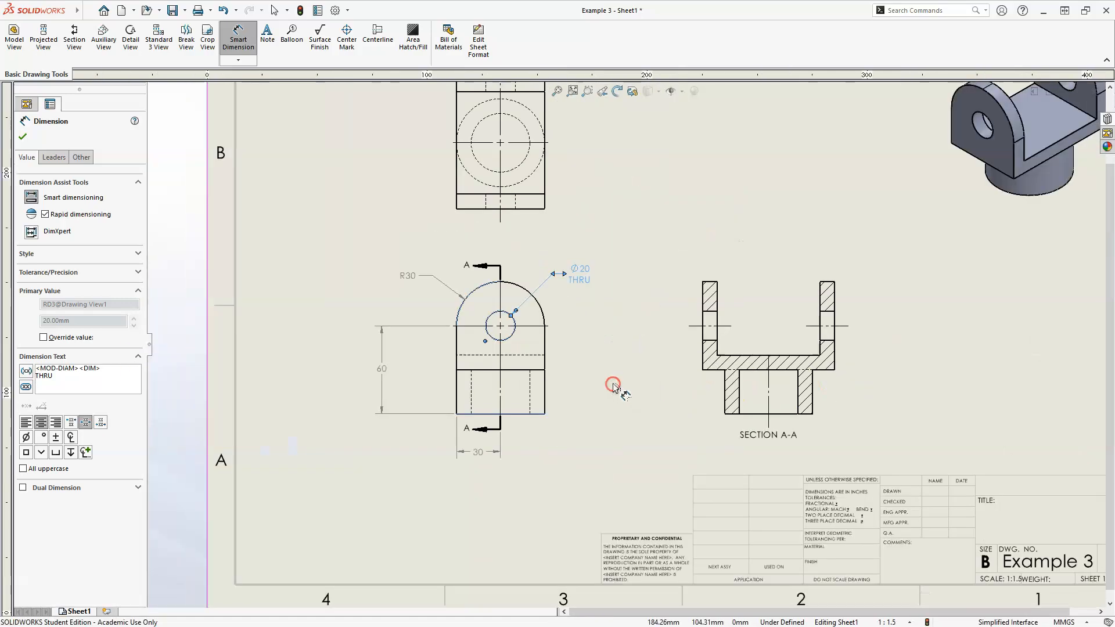
pyautogui.scroll(-3, 813, 414)
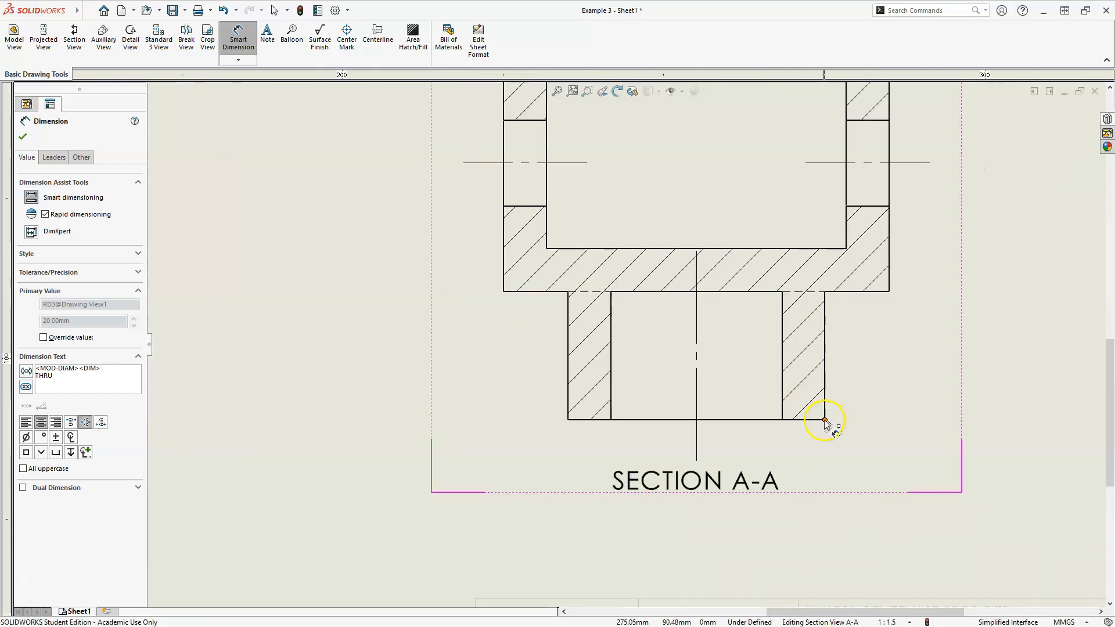
pyautogui.click(568, 414)
pyautogui.click(825, 404)
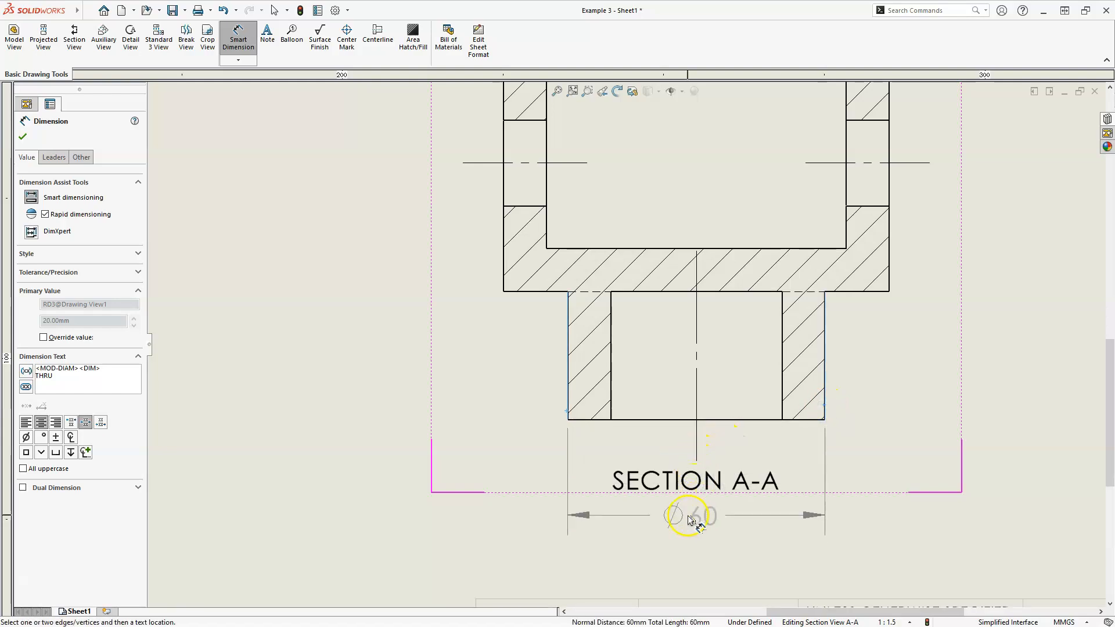
pyautogui.click(699, 509)
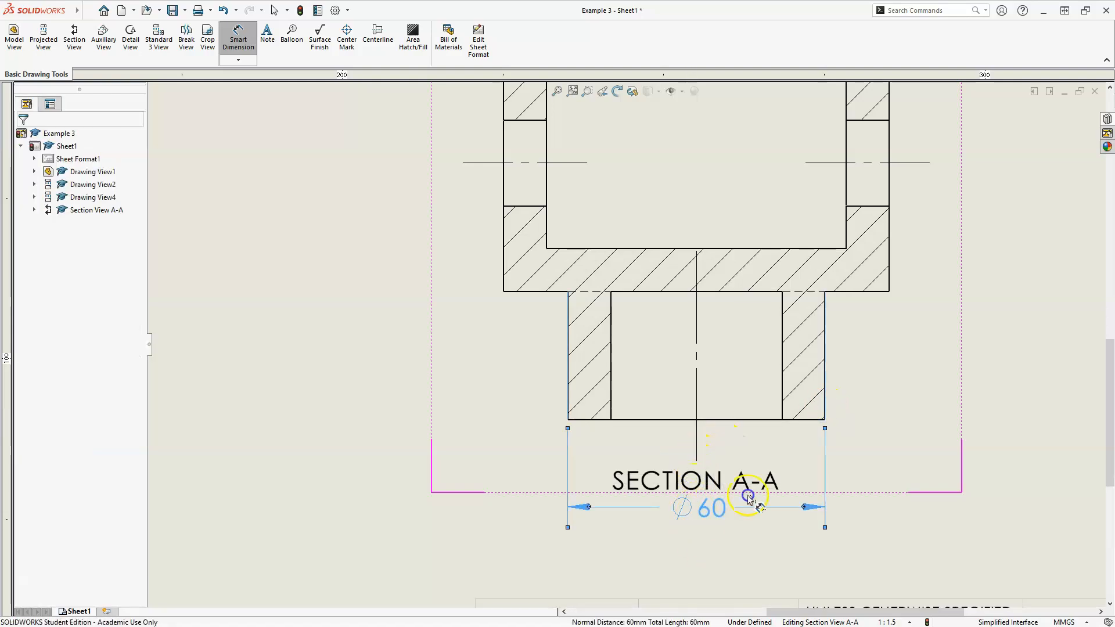
# Step: Dimension the bore diameter of the lower boss in Section A-A, placing it beneath the boss's outer diameter dimension
pyautogui.click(783, 391)
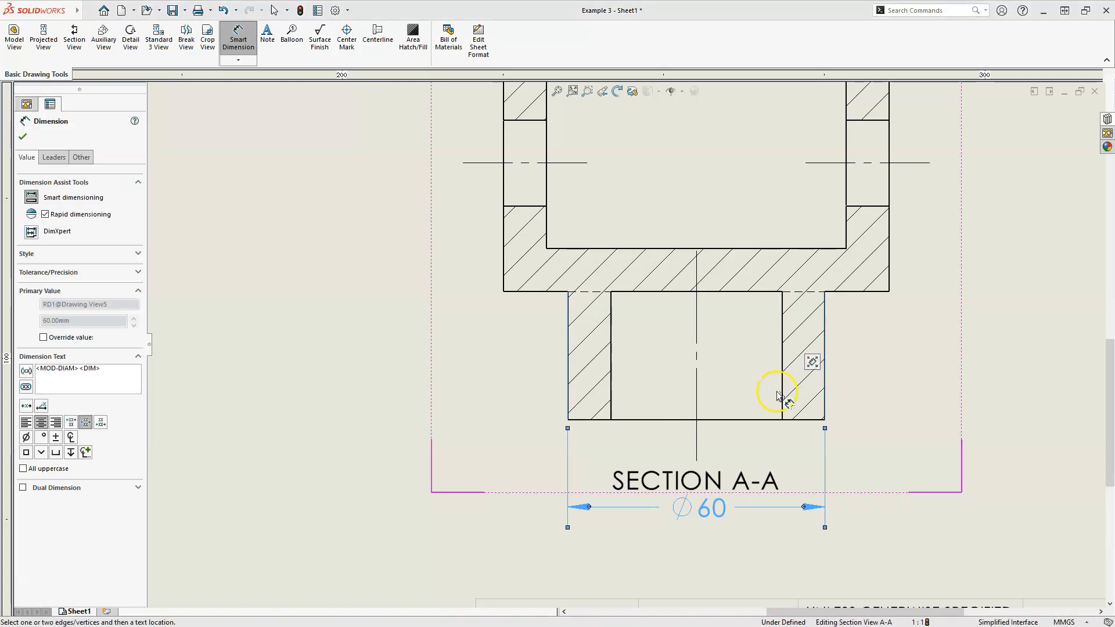
pyautogui.click(611, 393)
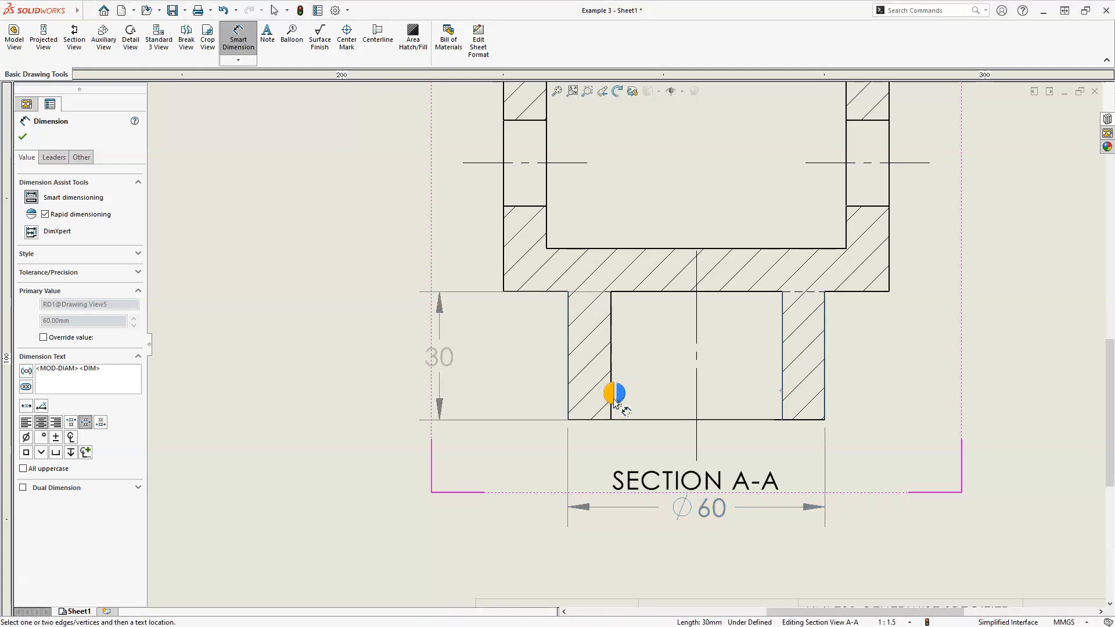
pyautogui.click(611, 348)
pyautogui.click(613, 348)
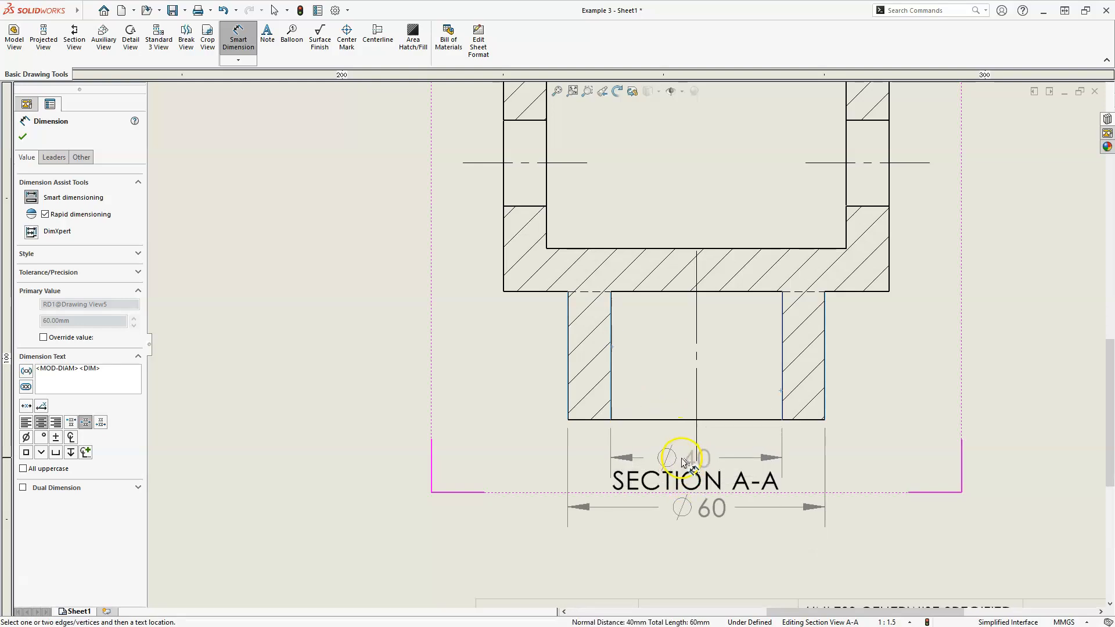
pyautogui.click(684, 543)
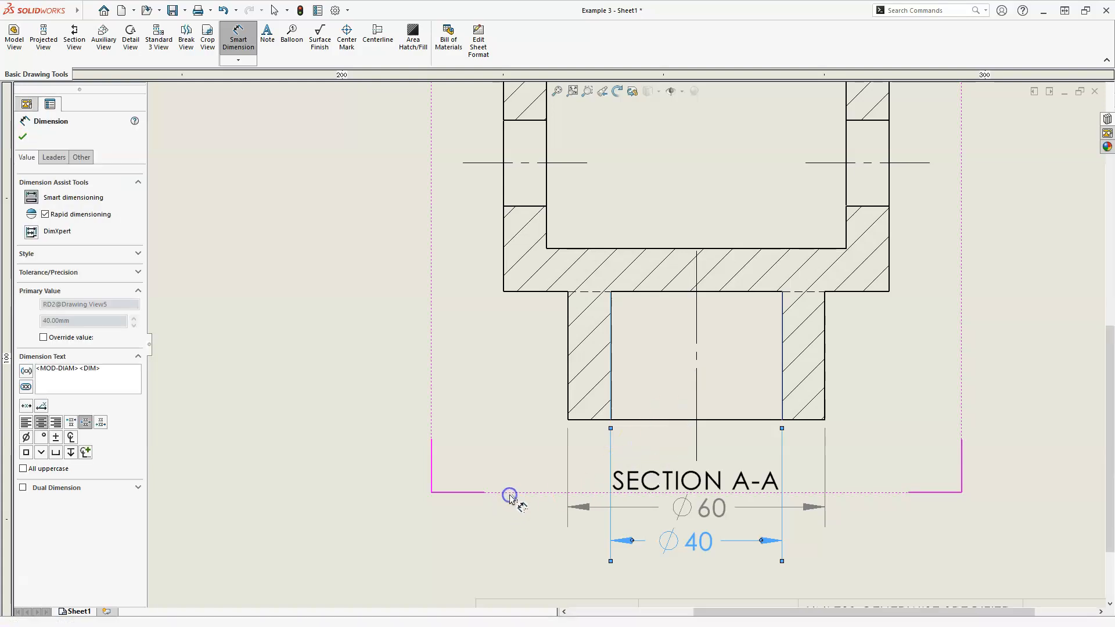
# Step: Dimension the height from the U-bracket's underside to the top of its right arm in Section A-A, placing it right of the view
pyautogui.scroll(3, 520, 488)
pyautogui.scroll(-1, 651, 353)
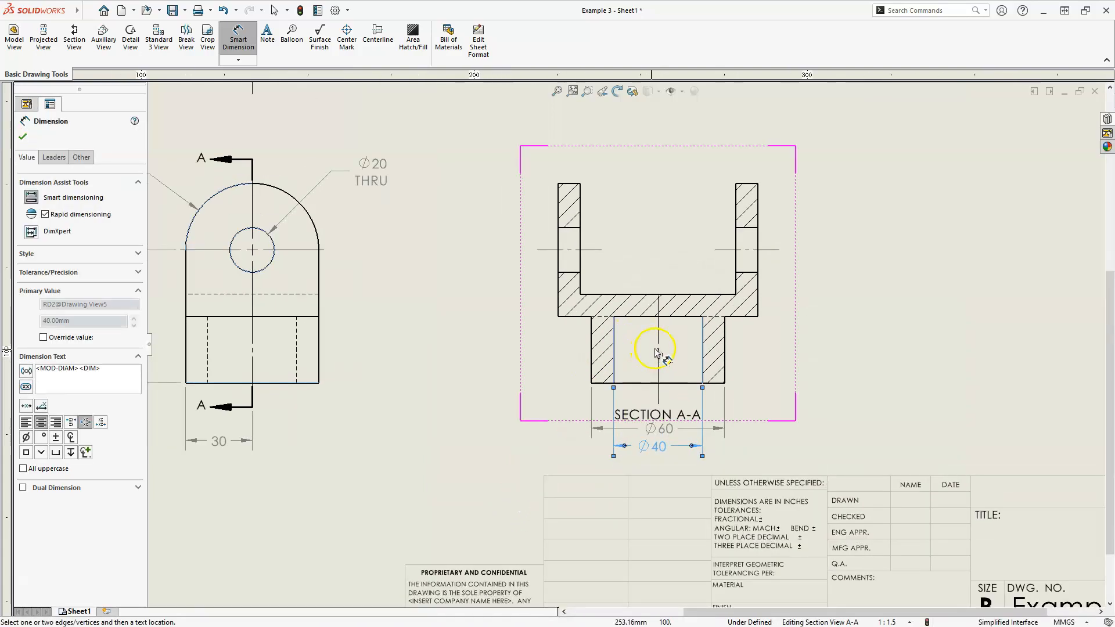
pyautogui.click(754, 184)
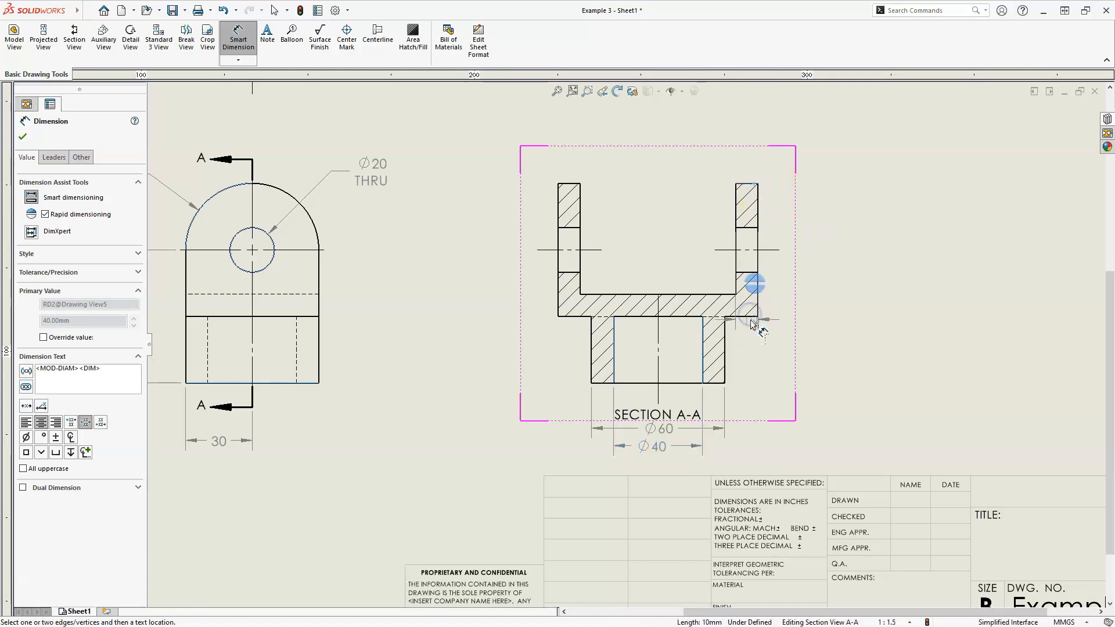
pyautogui.click(753, 316)
pyautogui.click(848, 253)
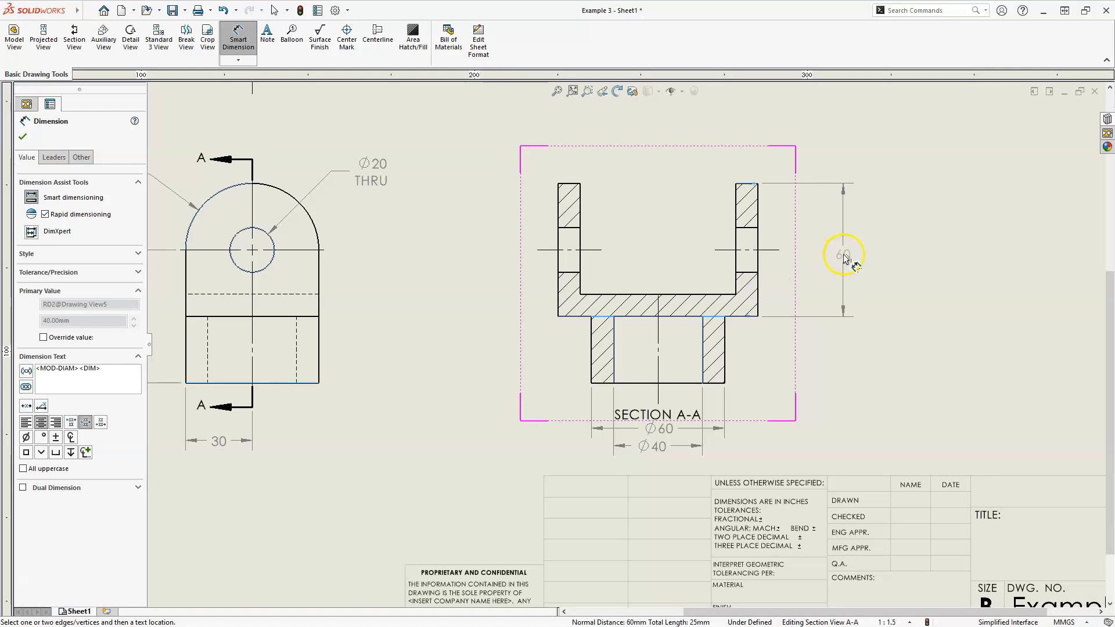
pyautogui.click(849, 256)
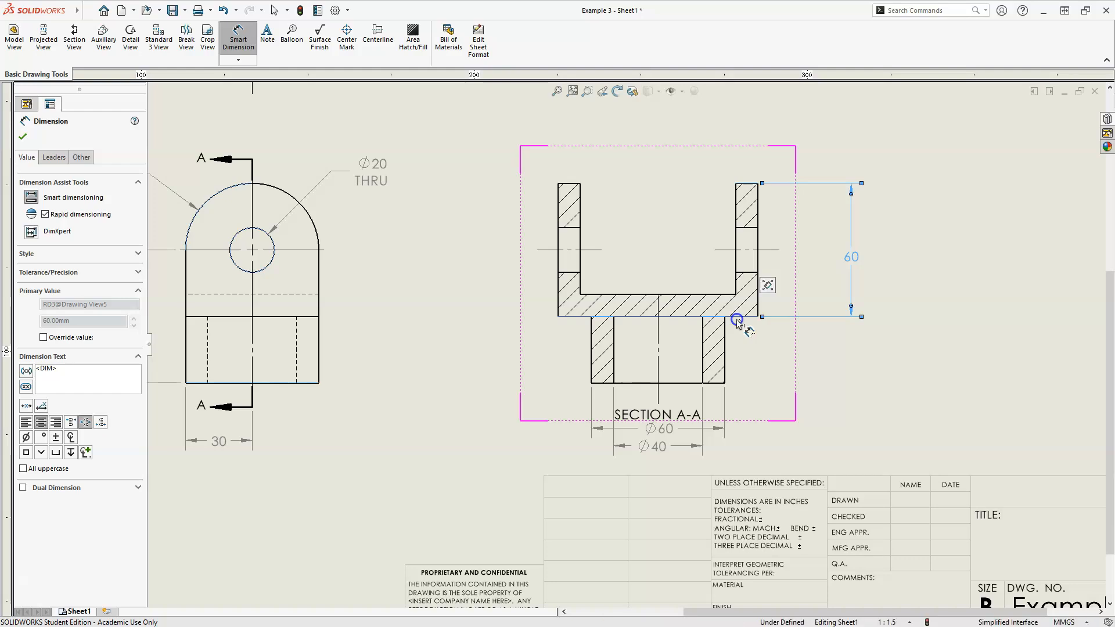
# Step: Dimension the thickness of the U-bracket's base in Section A-A, placing it between the view and the arm height dimension
pyautogui.scroll(-5, 737, 321)
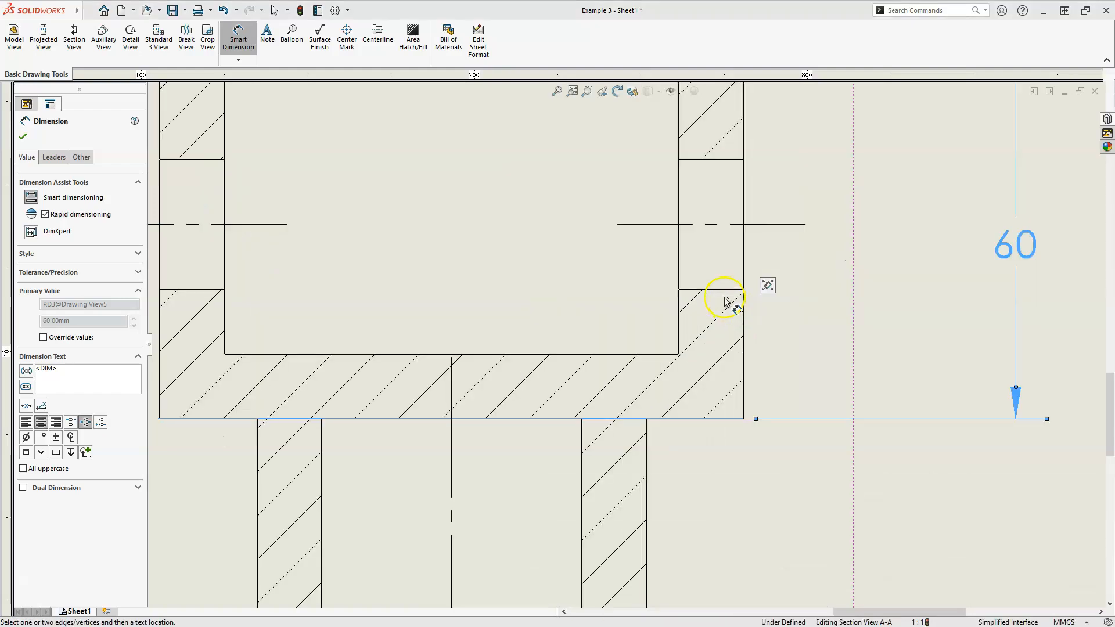
pyautogui.click(630, 354)
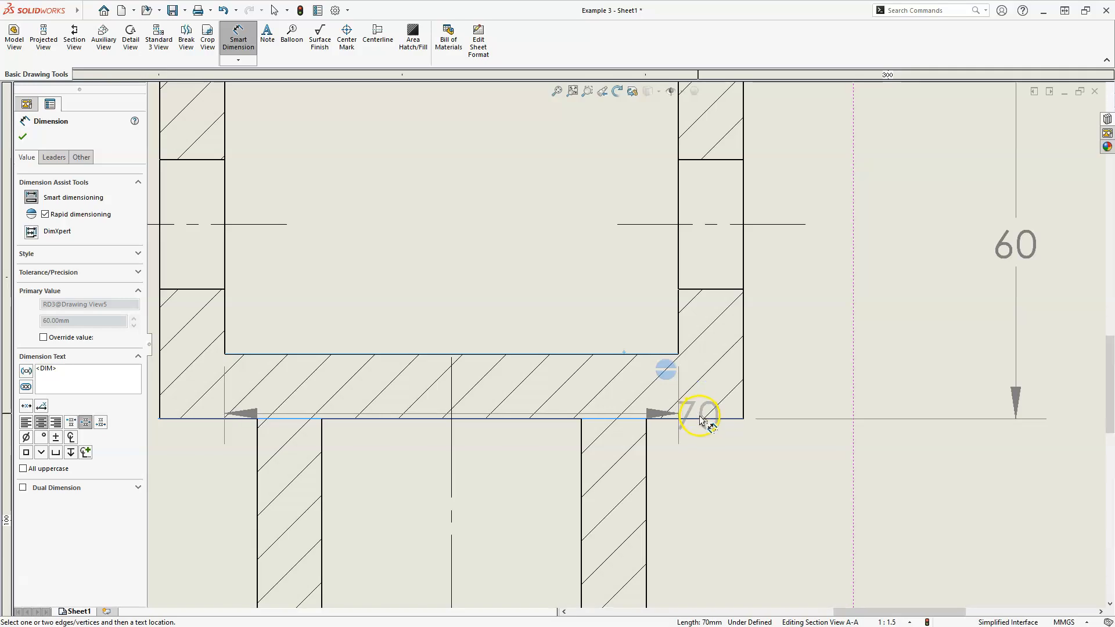
pyautogui.click(718, 420)
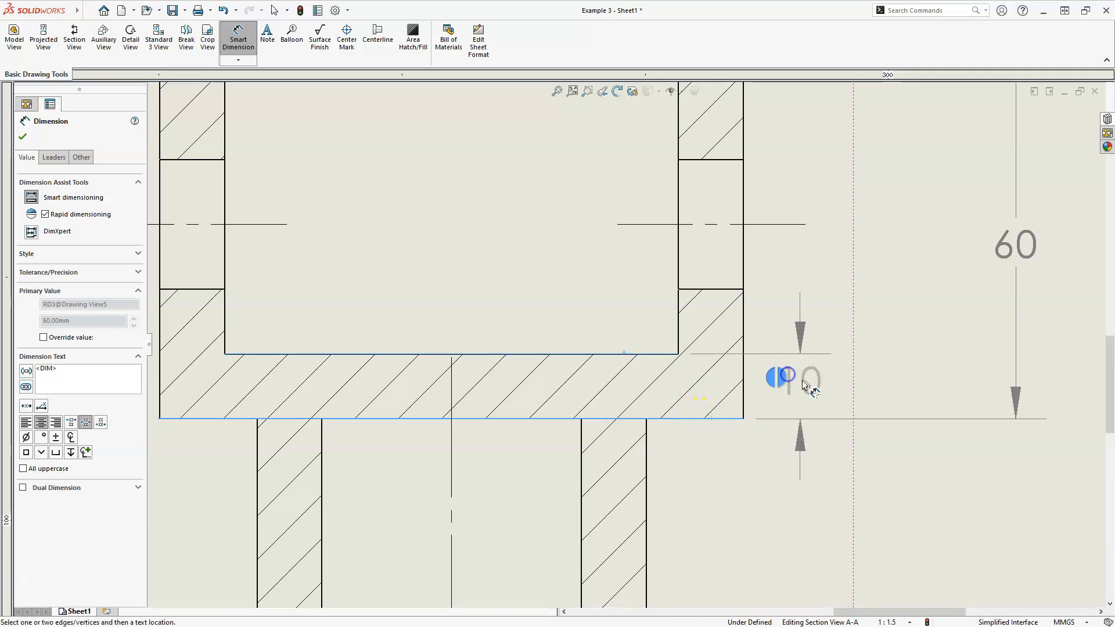
pyautogui.click(887, 388)
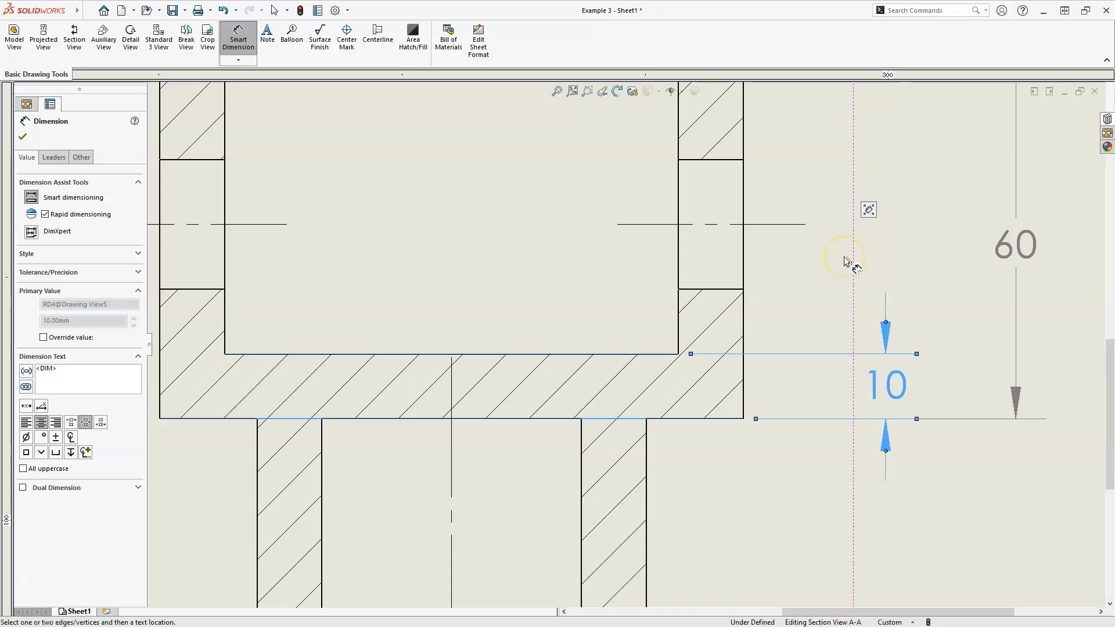
# Step: Dimension the overall height in Section A-A from the boss's bottom edge to the left arm's top, placing it left of the view
pyautogui.scroll(3, 844, 258)
pyautogui.scroll(1, 844, 257)
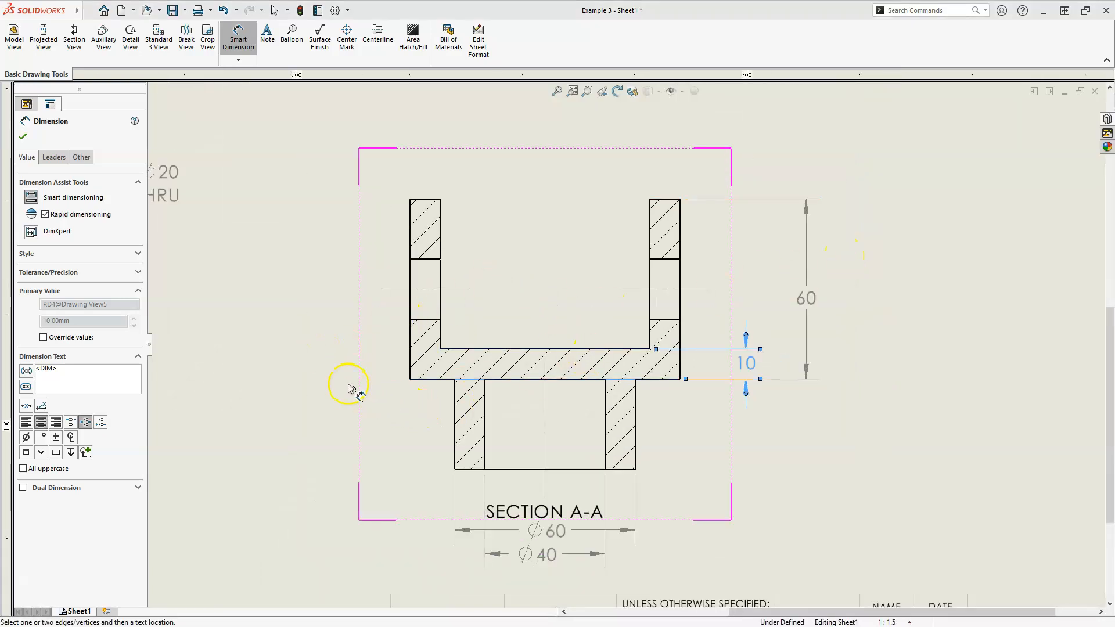
pyautogui.scroll(1, 462, 471)
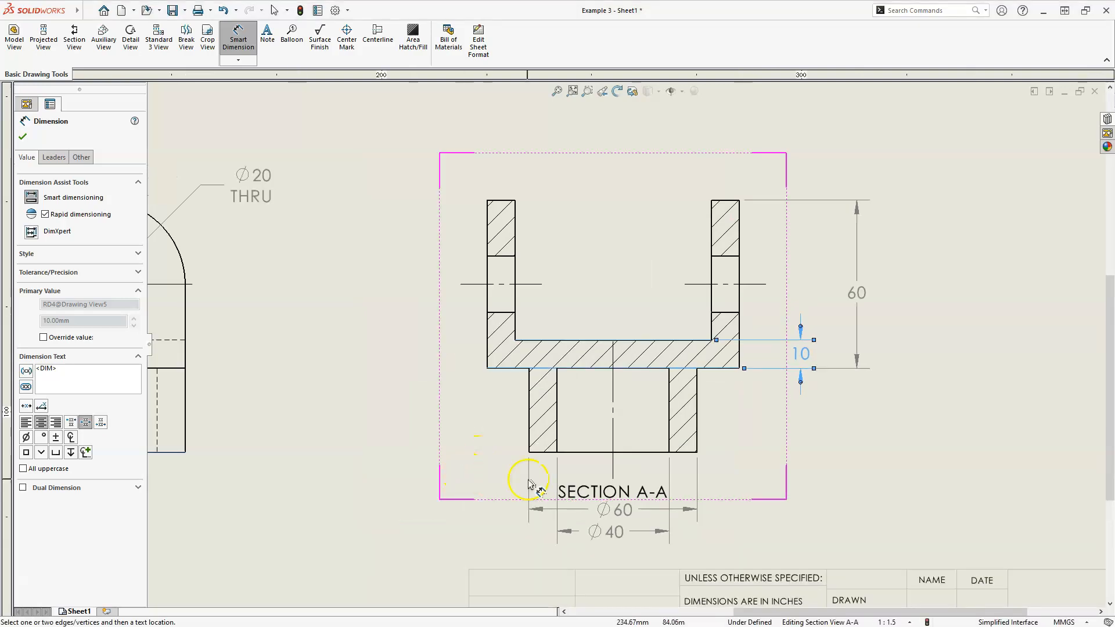
pyautogui.click(537, 452)
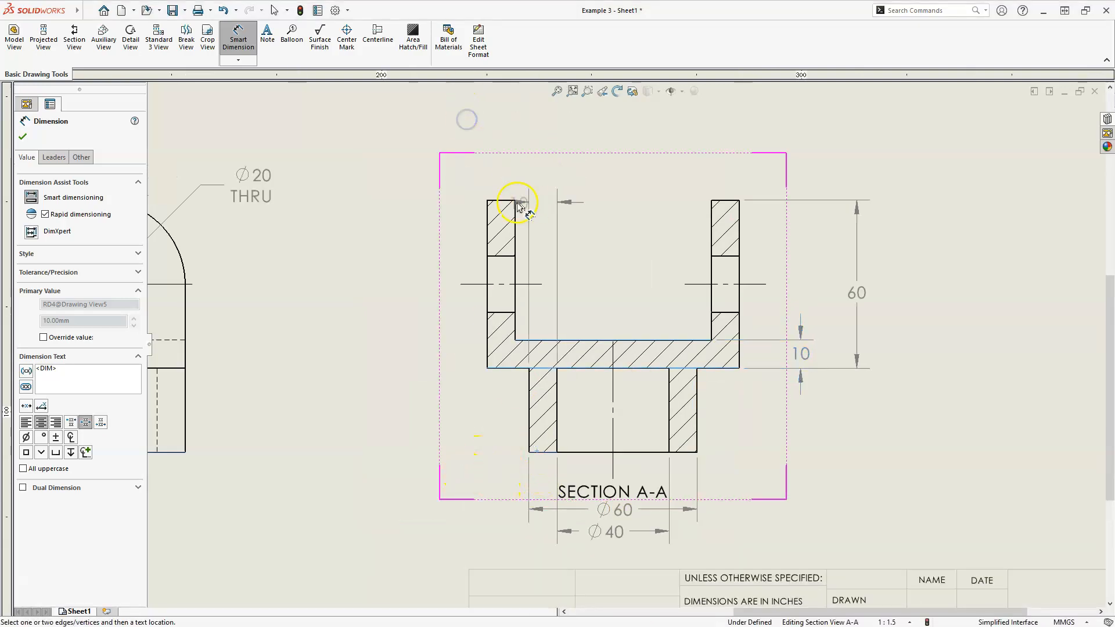
pyautogui.click(505, 202)
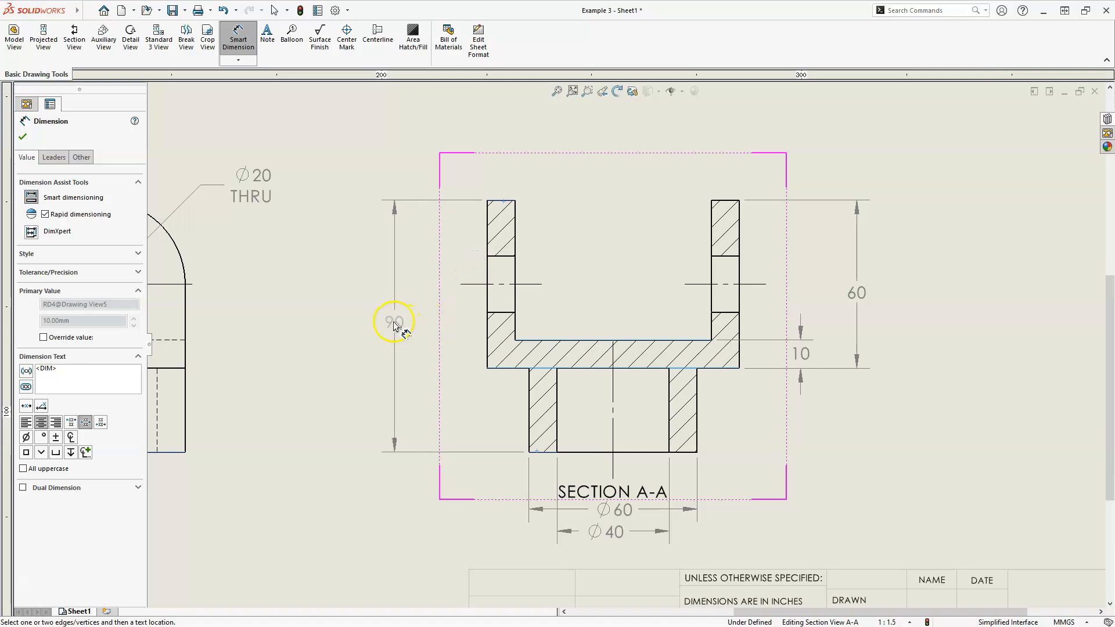
pyautogui.click(381, 330)
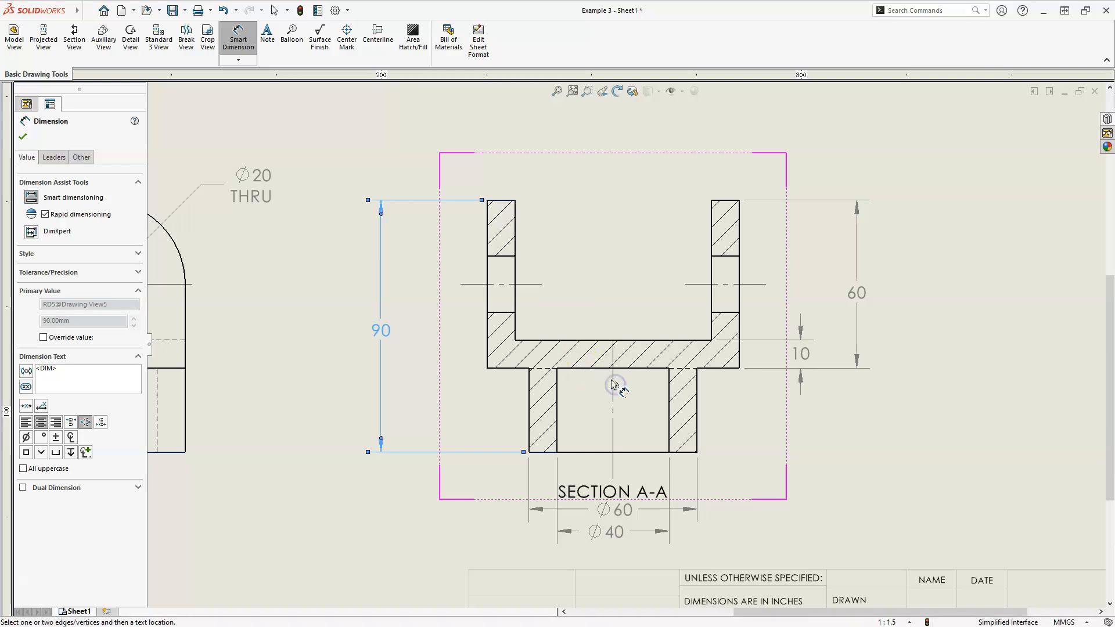
# Step: Dimension the horizontal distance from the left arm's outer face to the boss centerline in Section A-A, placing it above the view
pyautogui.click(503, 243)
pyautogui.click(614, 359)
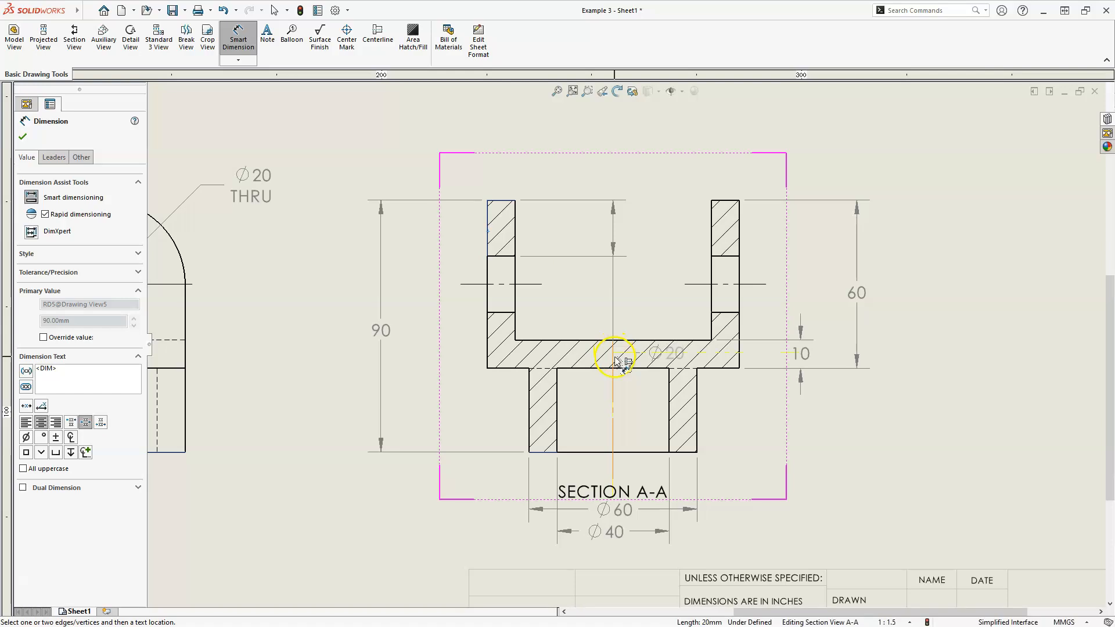
pyautogui.click(556, 157)
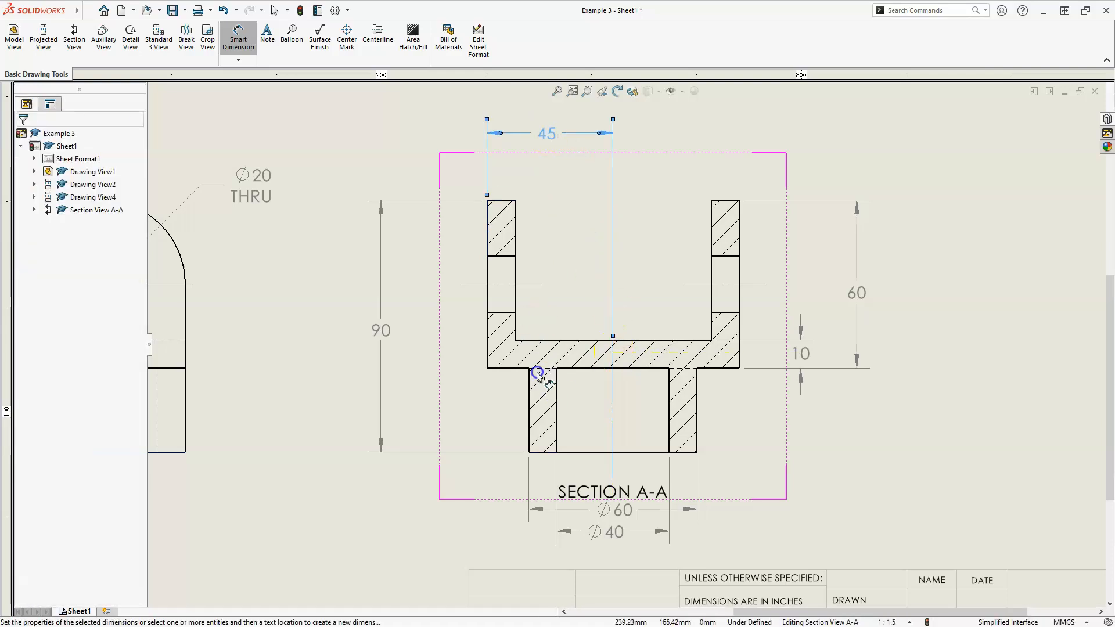
pyautogui.click(679, 372)
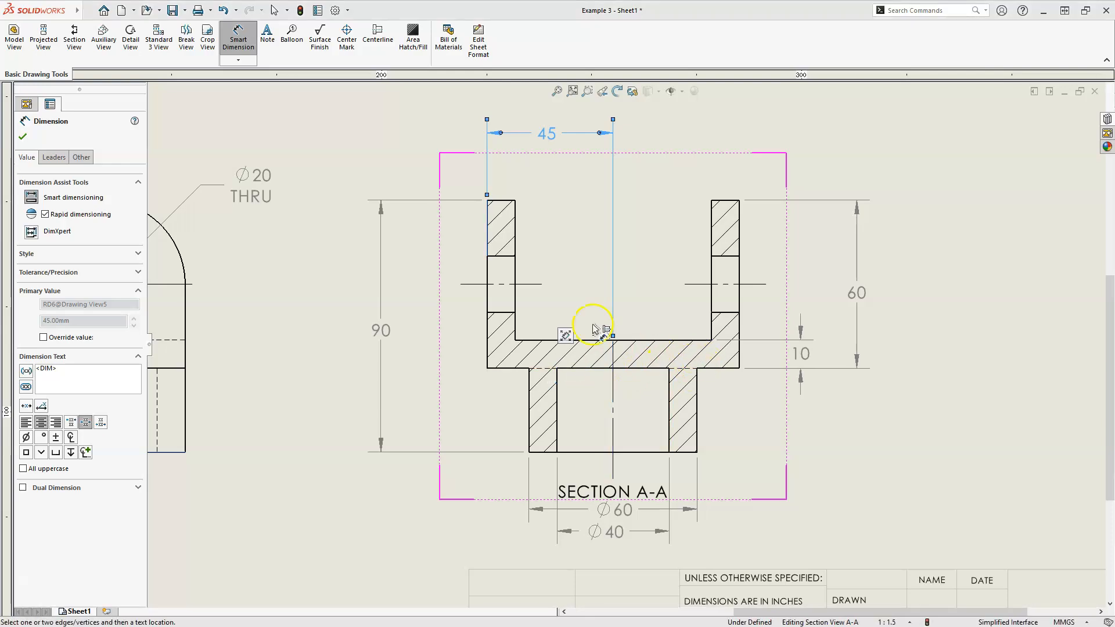
# Step: Dimension the bracket's overall length between the two outer arm edges in the top view, placing it left of the view
pyautogui.press('f')
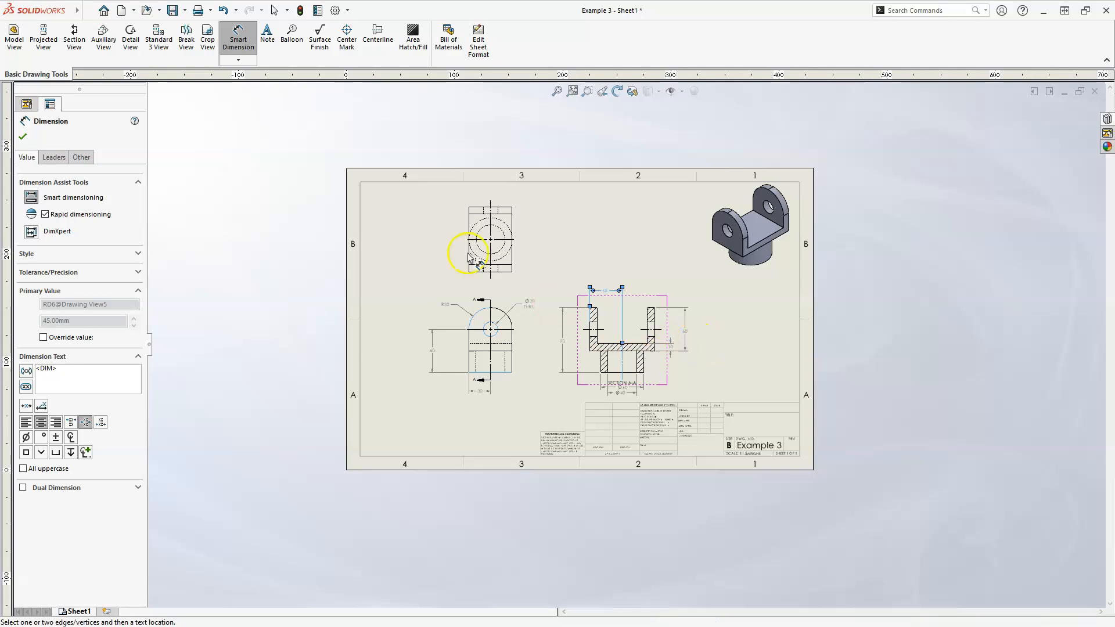
pyautogui.scroll(-5, 442, 244)
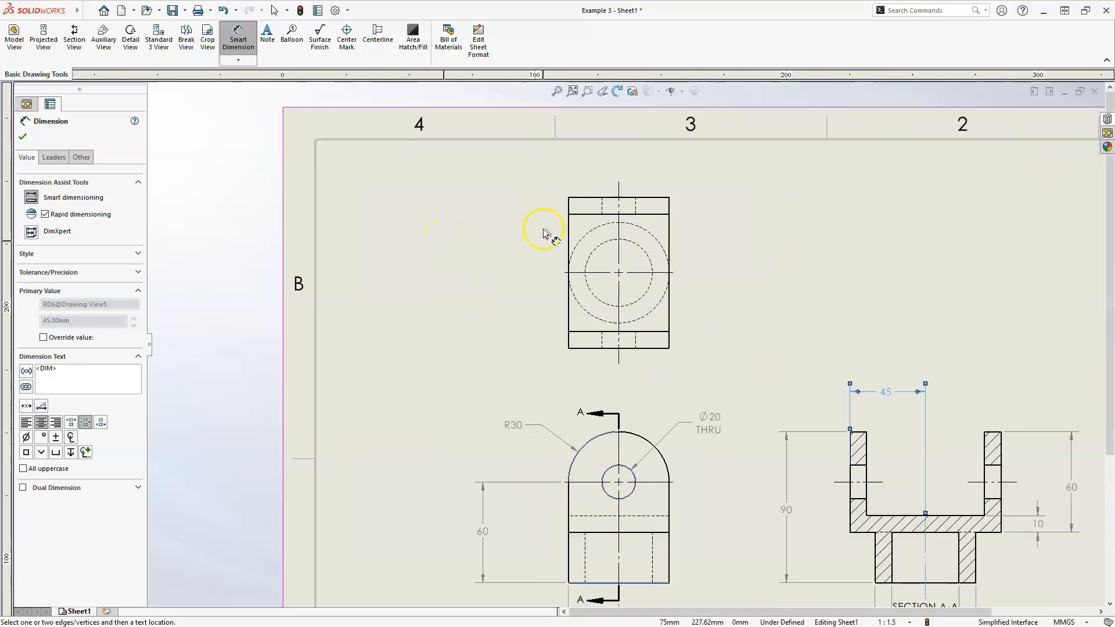
pyautogui.scroll(-5, 599, 290)
pyautogui.scroll(1, 642, 300)
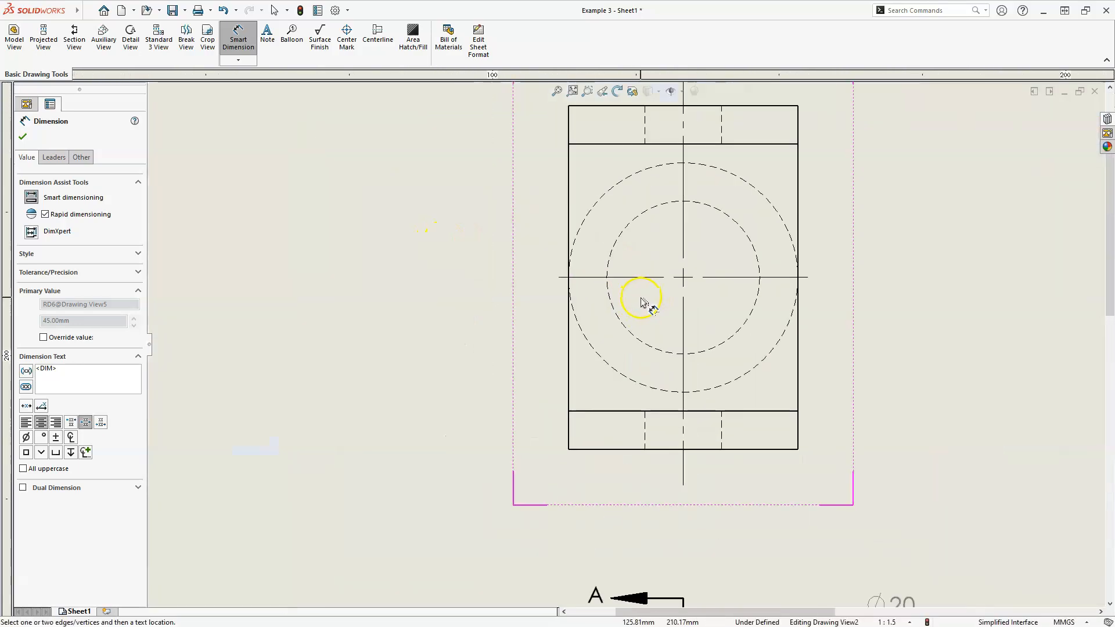
pyautogui.click(585, 108)
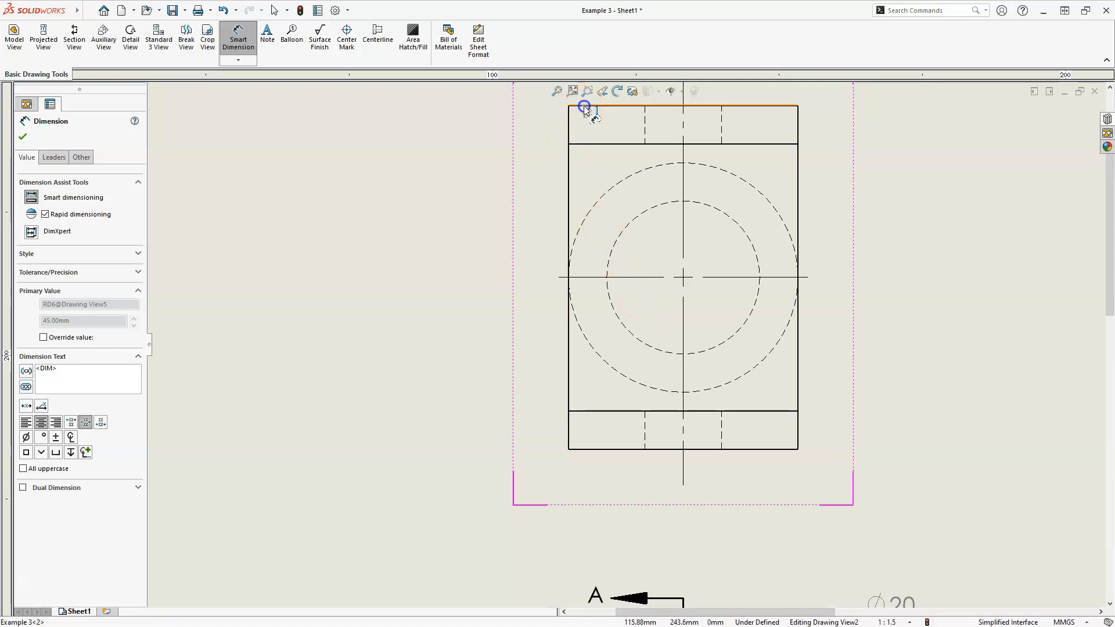
pyautogui.click(601, 449)
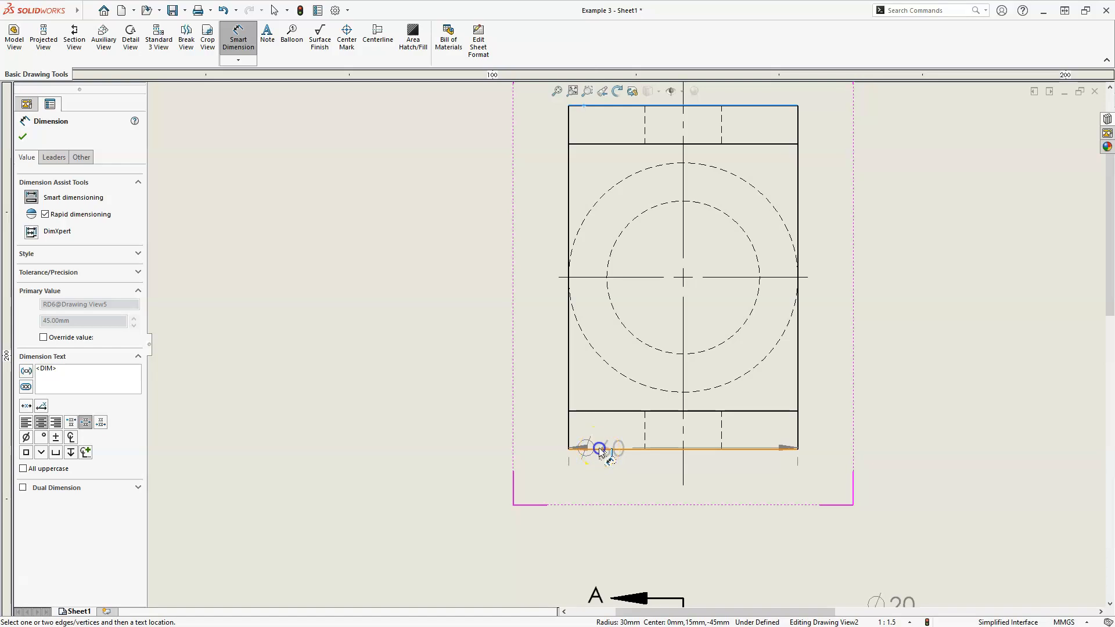
pyautogui.click(399, 284)
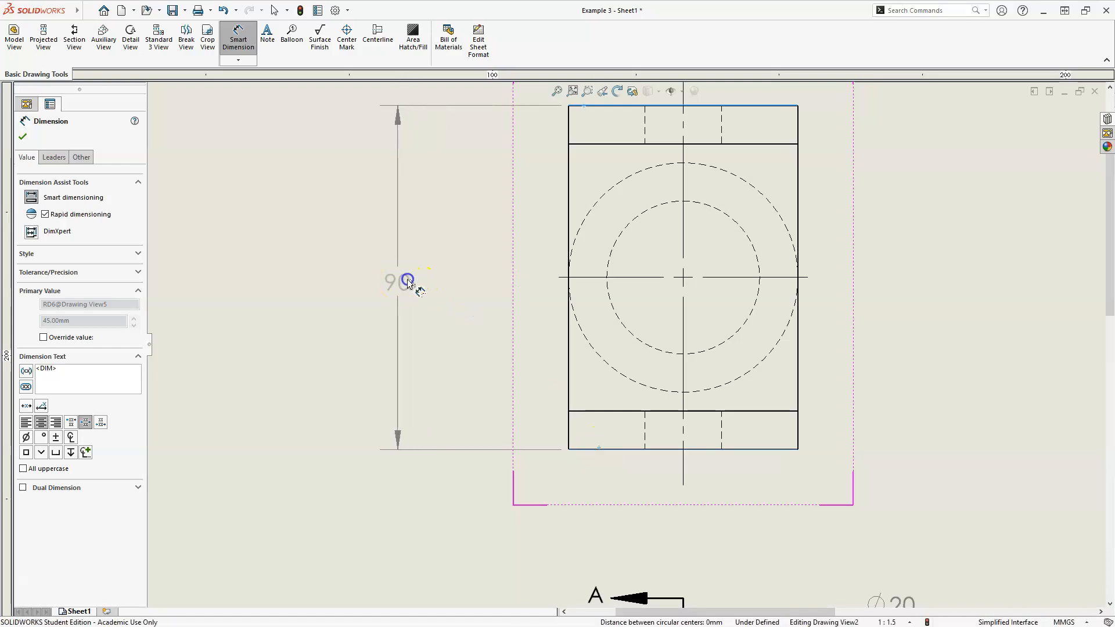
# Step: Dimension the gap between the arms' inner edges in the top view, placing it between the view and the overall length dimension
pyautogui.click(548, 202)
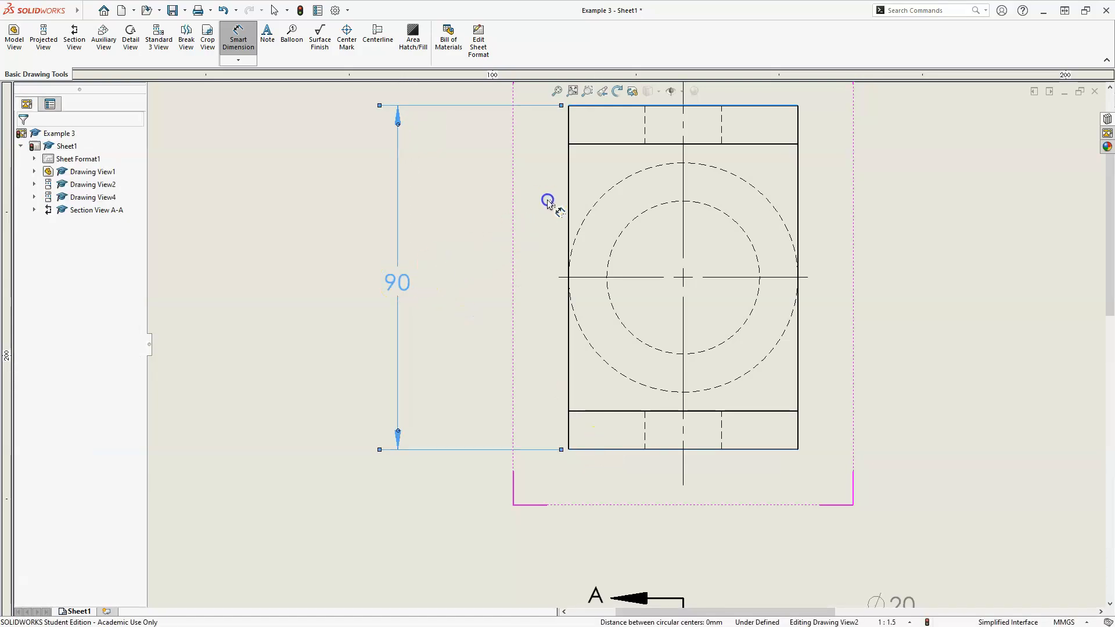
pyautogui.click(594, 144)
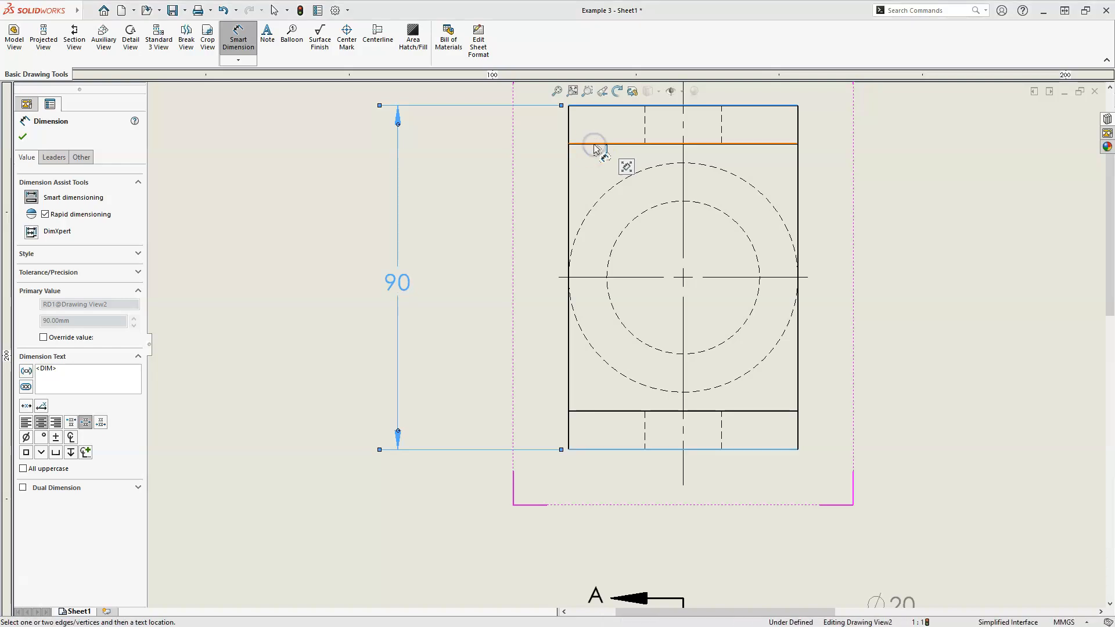
pyautogui.click(593, 411)
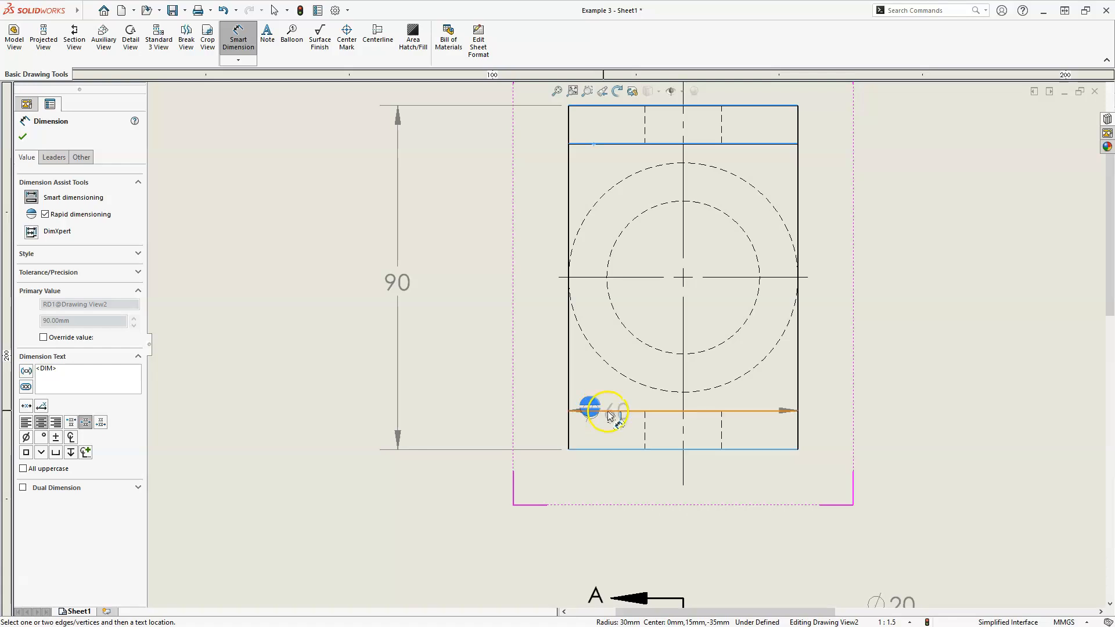
pyautogui.click(468, 289)
pyautogui.click(469, 283)
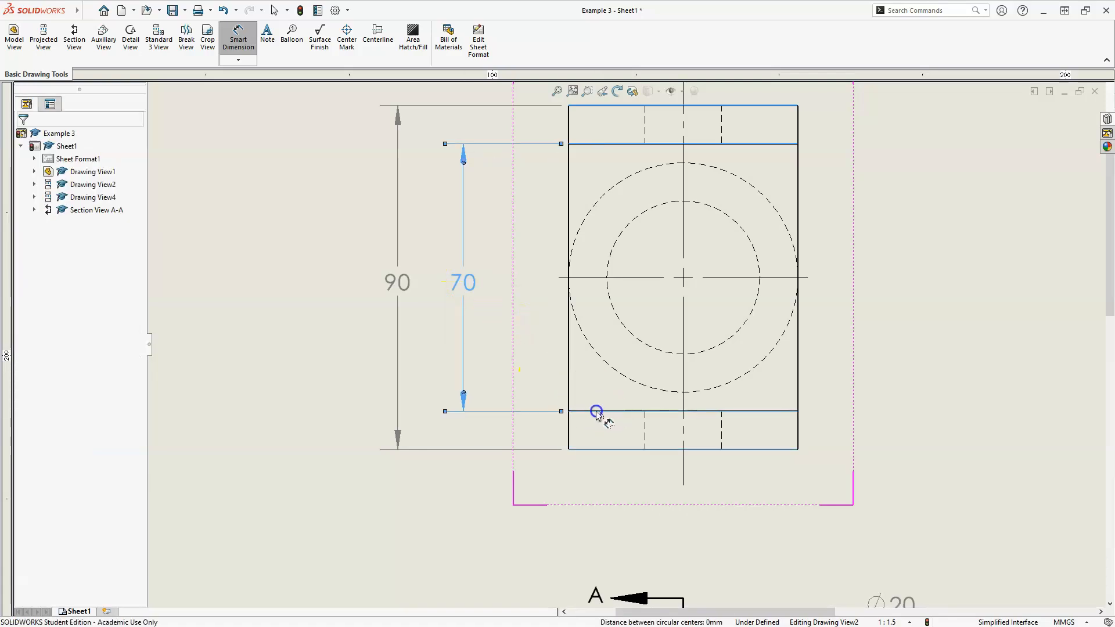
# Step: Dimension the lower arm's thickness in the top view, placing it in line beneath the inner gap dimension, and finish dimensioning
pyautogui.click(594, 451)
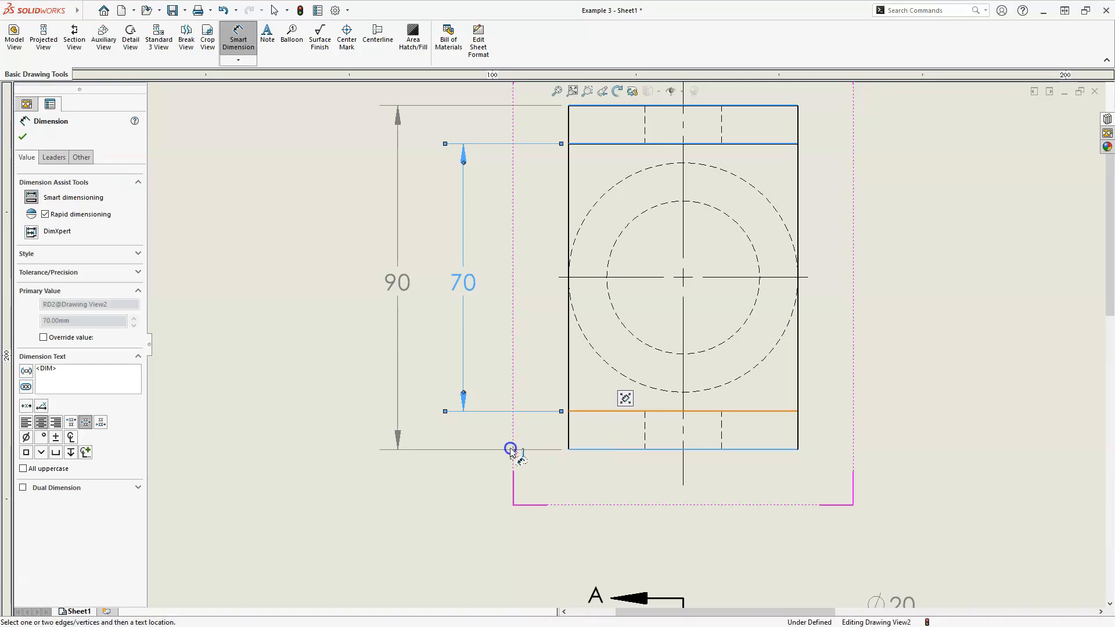
pyautogui.click(457, 399)
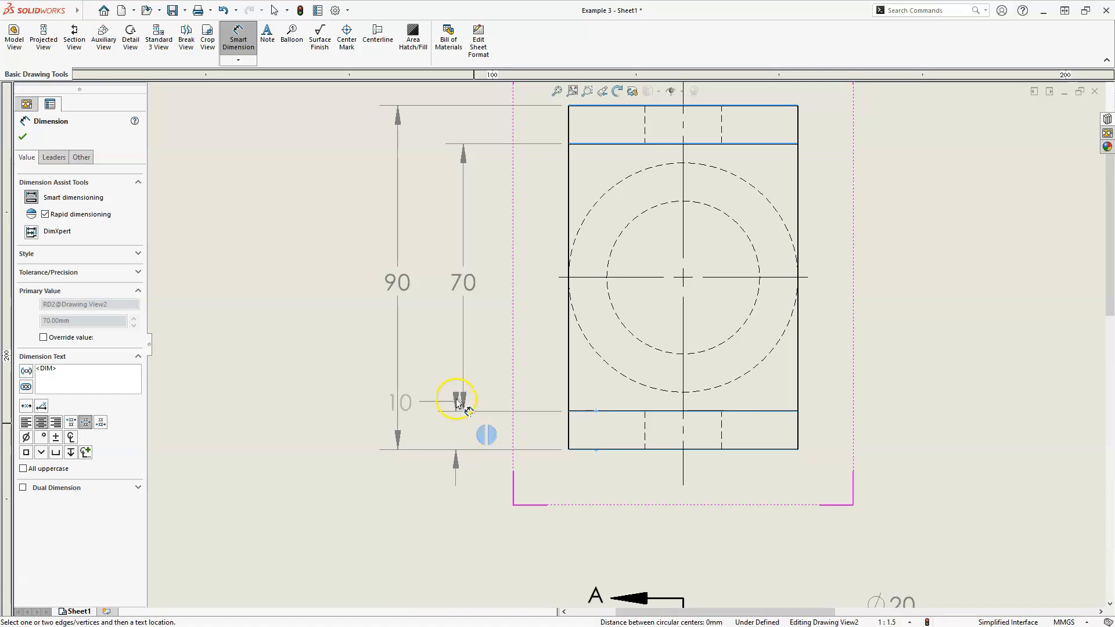
pyautogui.click(461, 296)
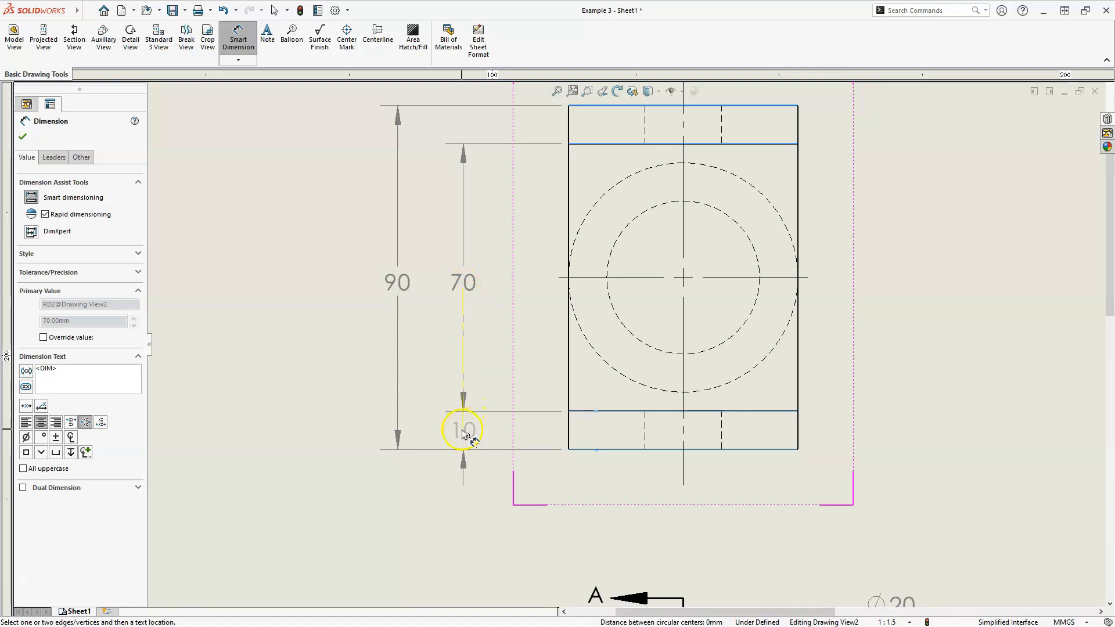
pyautogui.click(463, 435)
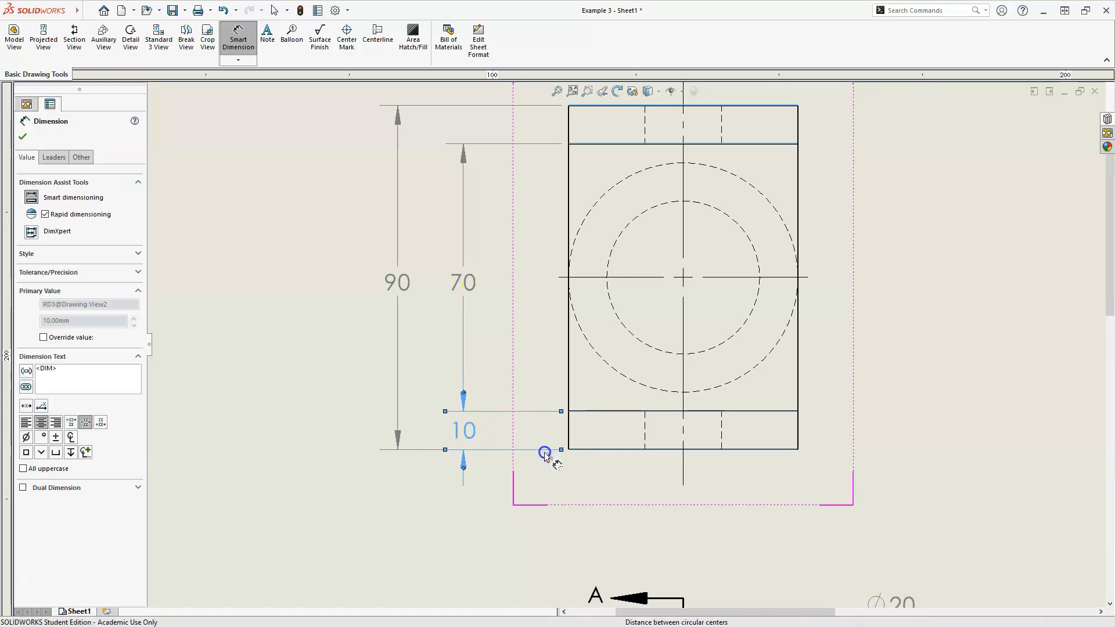
pyautogui.scroll(3, 545, 453)
pyautogui.press('Escape')
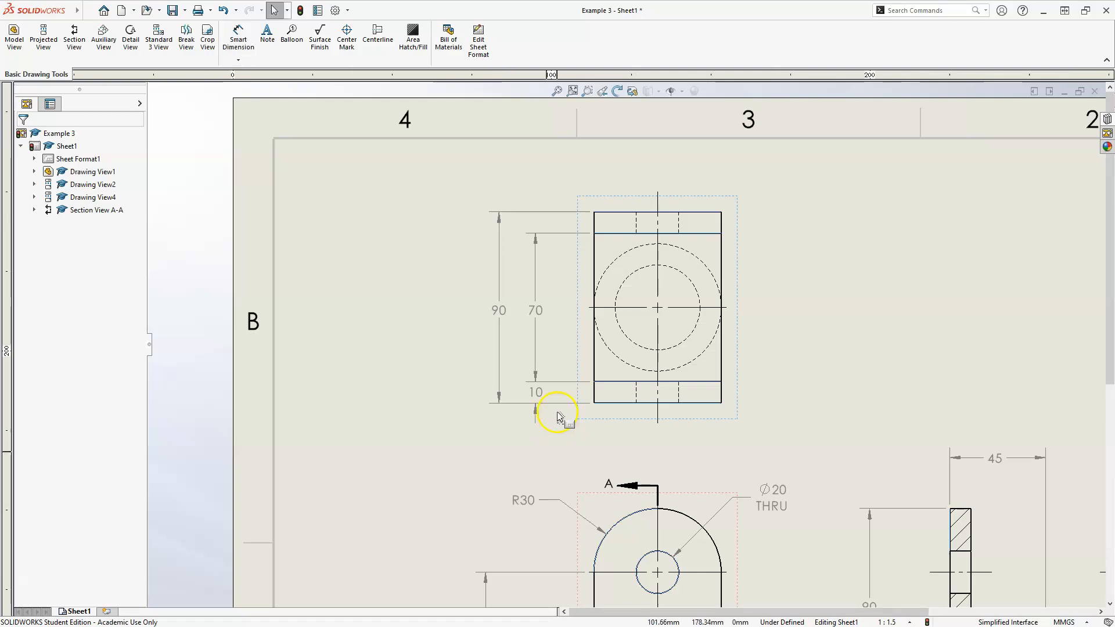
# Step: Move the SECTION A-A label below the boss's two diameter dimensions, just above the title block
pyautogui.scroll(3, 544, 389)
pyautogui.moveTo(622, 421); pyautogui.dragTo(507, 313, button='middle')
pyautogui.scroll(-3, 660, 368)
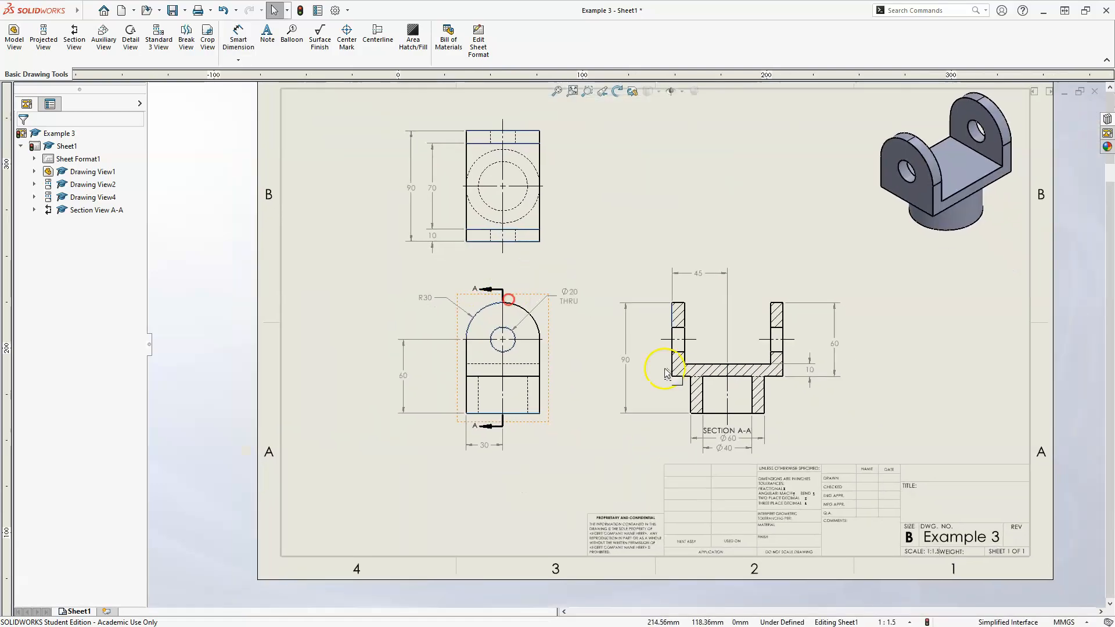
pyautogui.scroll(-4, 691, 412)
pyautogui.scroll(-1, 687, 412)
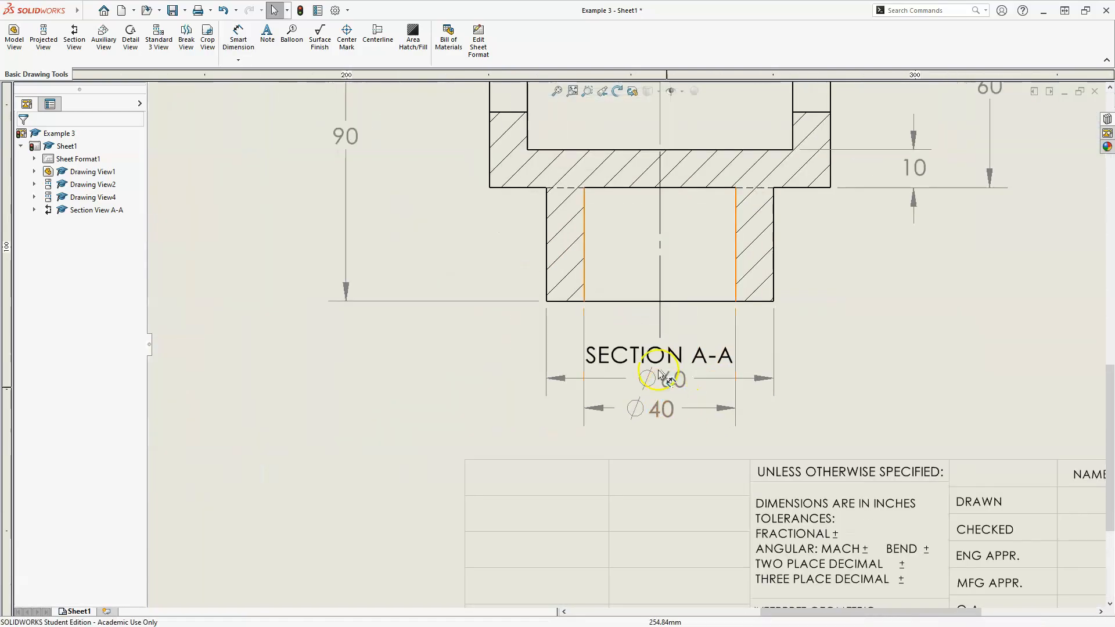
pyautogui.moveTo(658, 356); pyautogui.dragTo(644, 445)
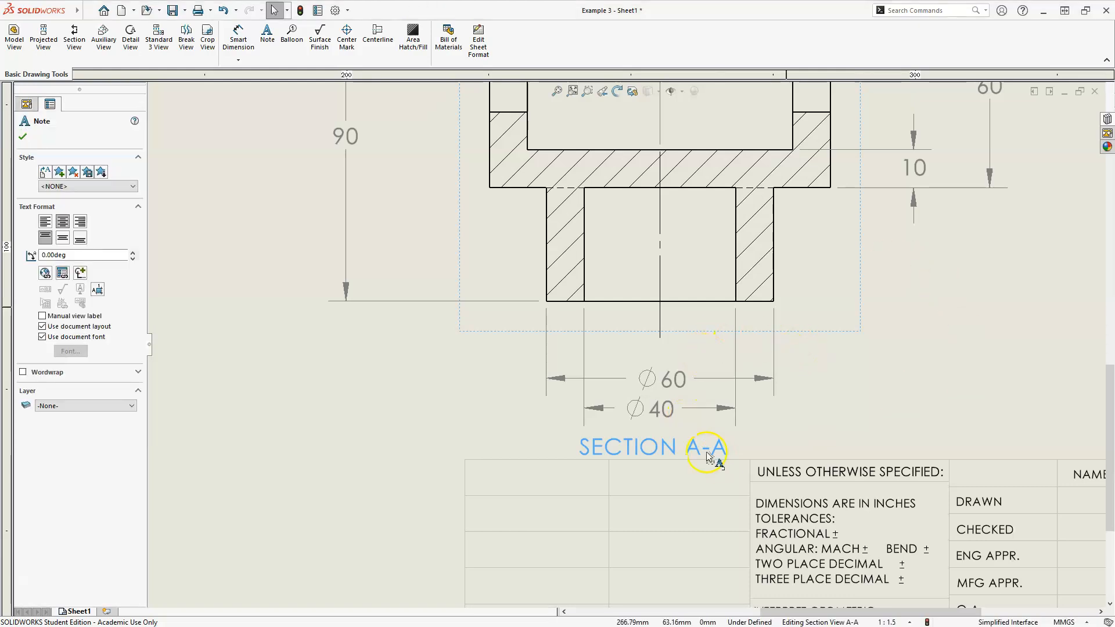
# Step: Rearrange the boss diameter dimensions in Section A-A, placing the bore diameter above the outer diameter with even spacing over the label
pyautogui.moveTo(663, 419); pyautogui.dragTo(663, 357)
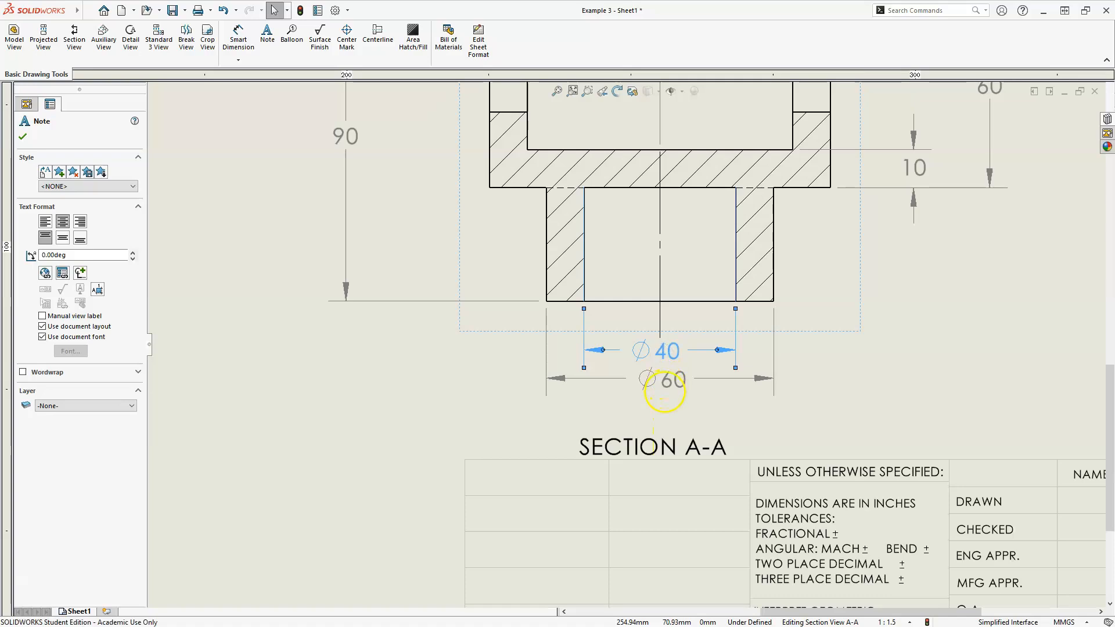
pyautogui.moveTo(671, 388); pyautogui.dragTo(661, 413)
pyautogui.moveTo(667, 355); pyautogui.dragTo(666, 376)
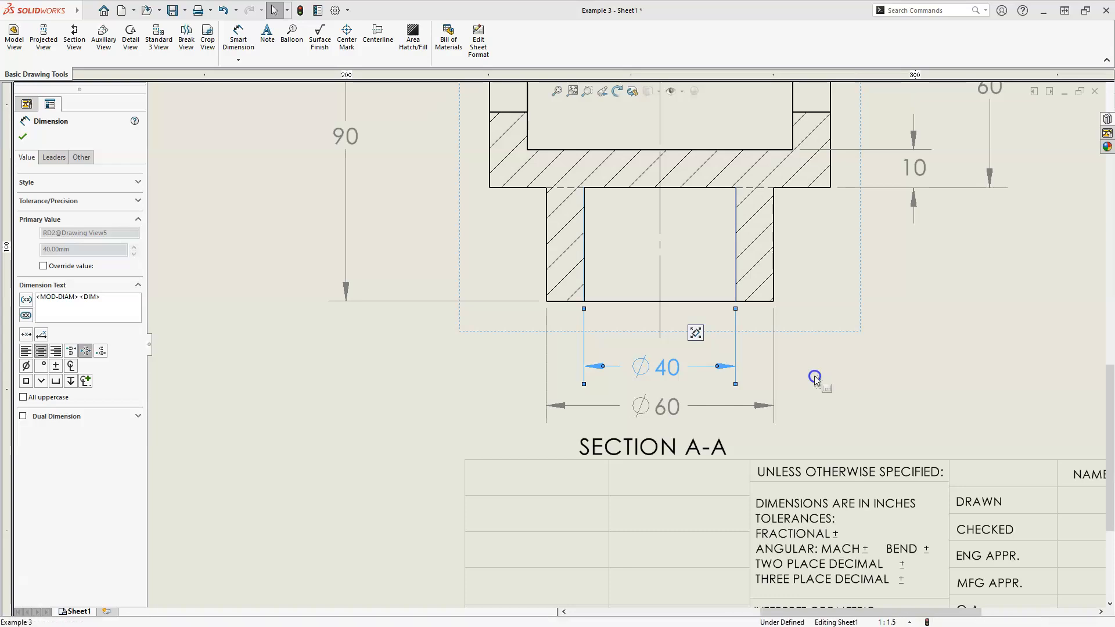
pyautogui.click(805, 391)
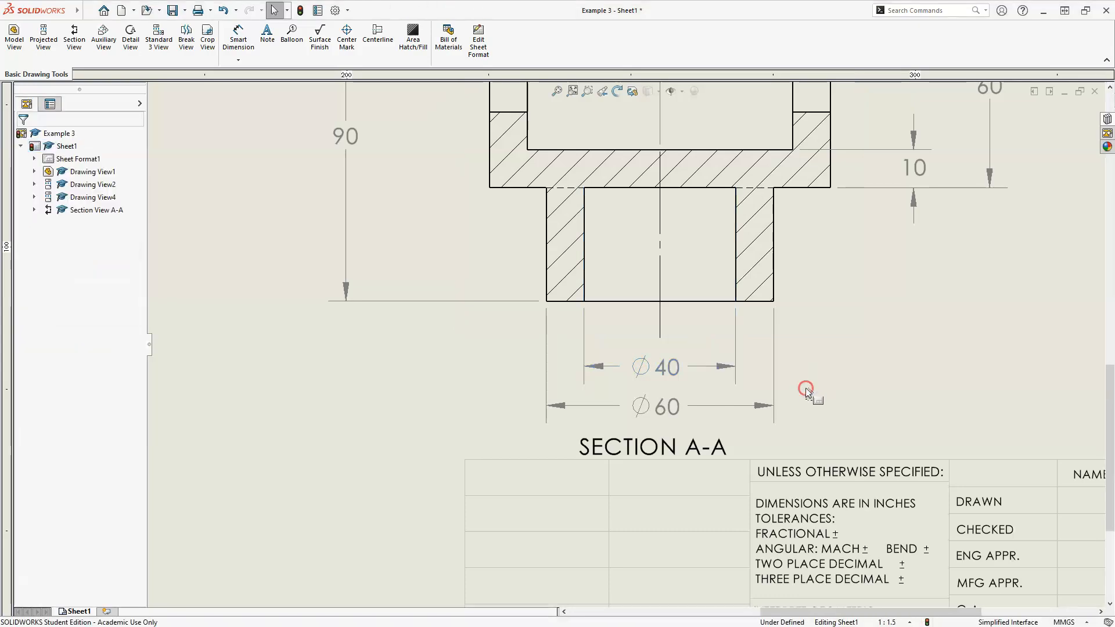
pyautogui.press('f')
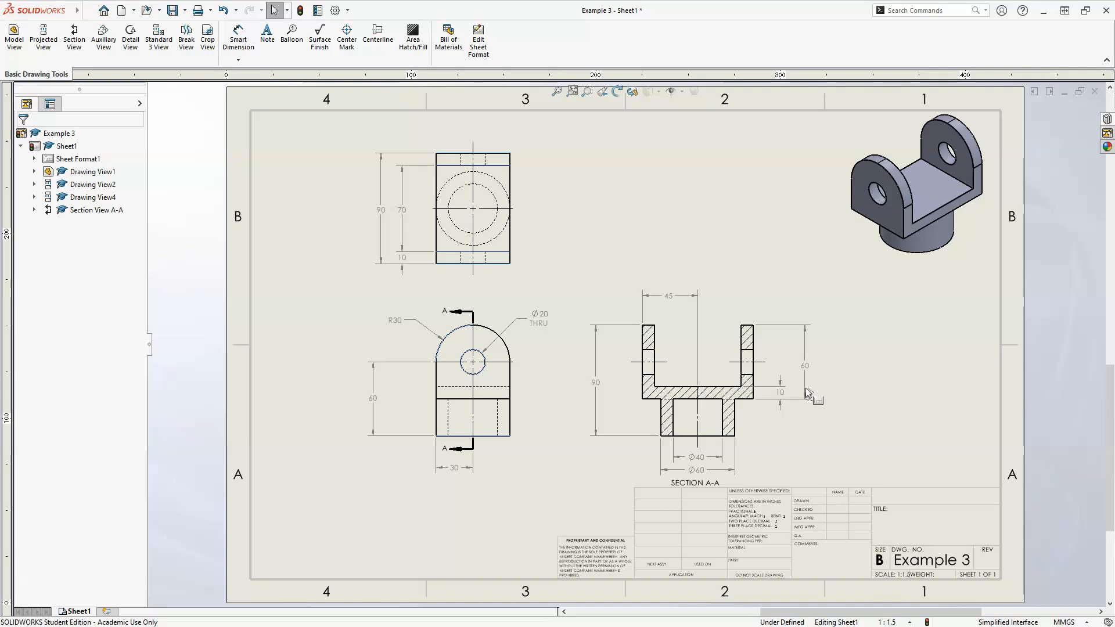